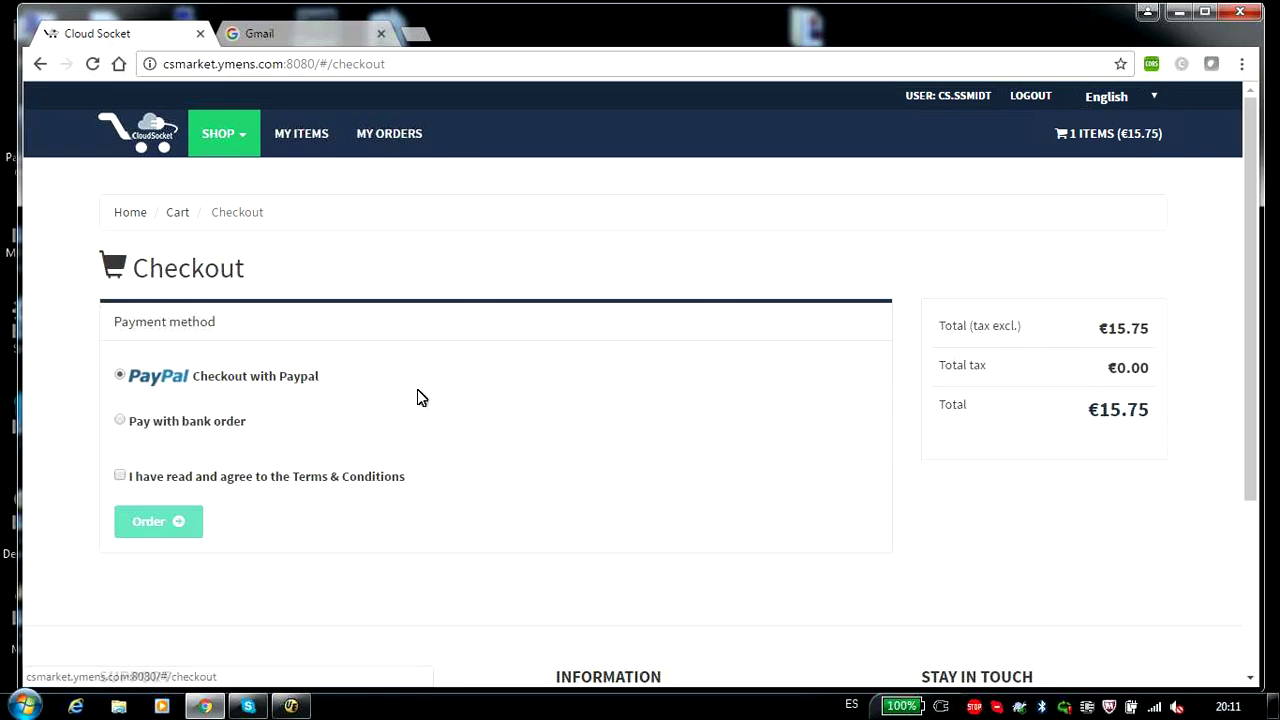
- Accept the Terms & Conditions and place the €15.75 marketplace order
click(121, 477)
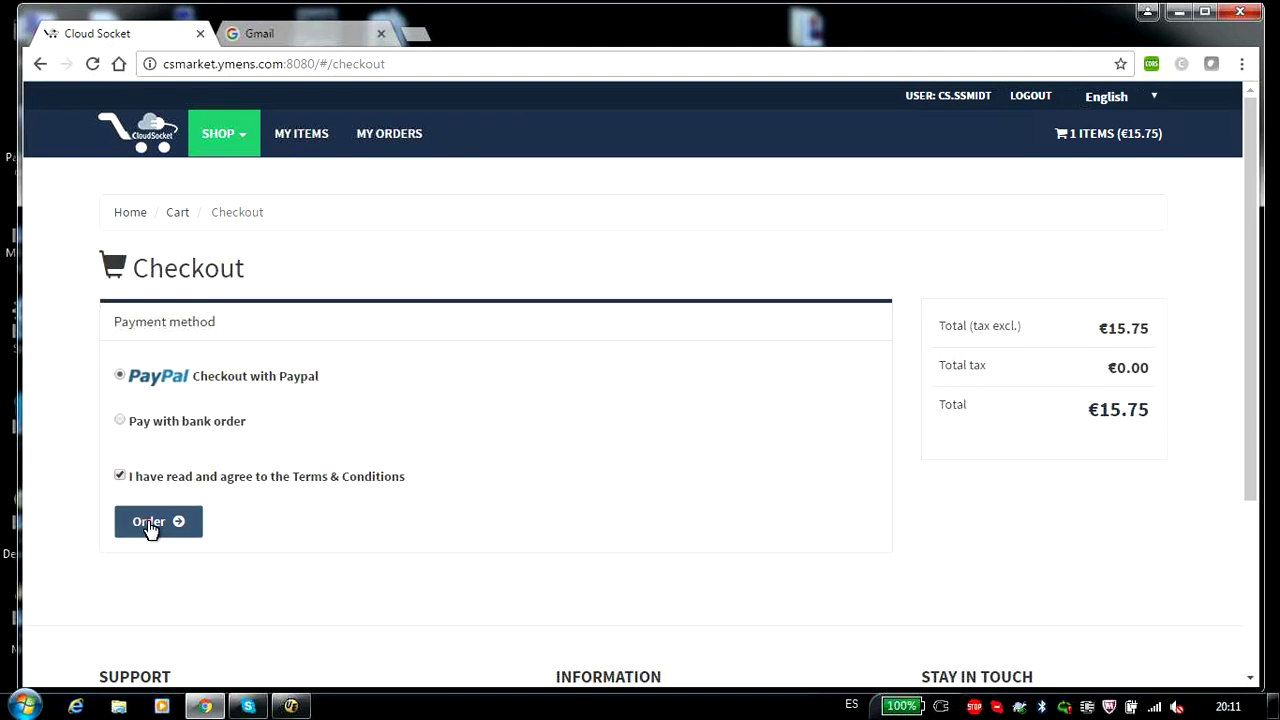
click(151, 526)
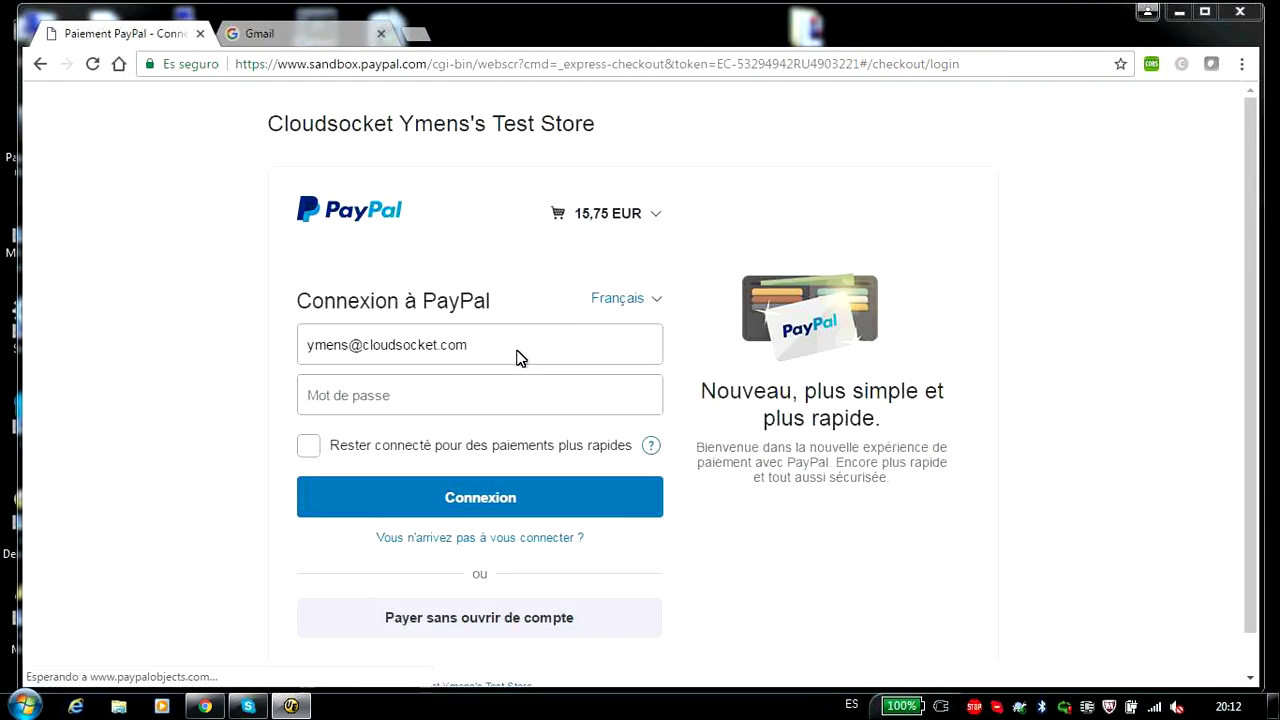
- Sign in to PayPal with the account password and pay 15,75 EUR from the PayPal balance
click(394, 386)
key(ctrl+v)
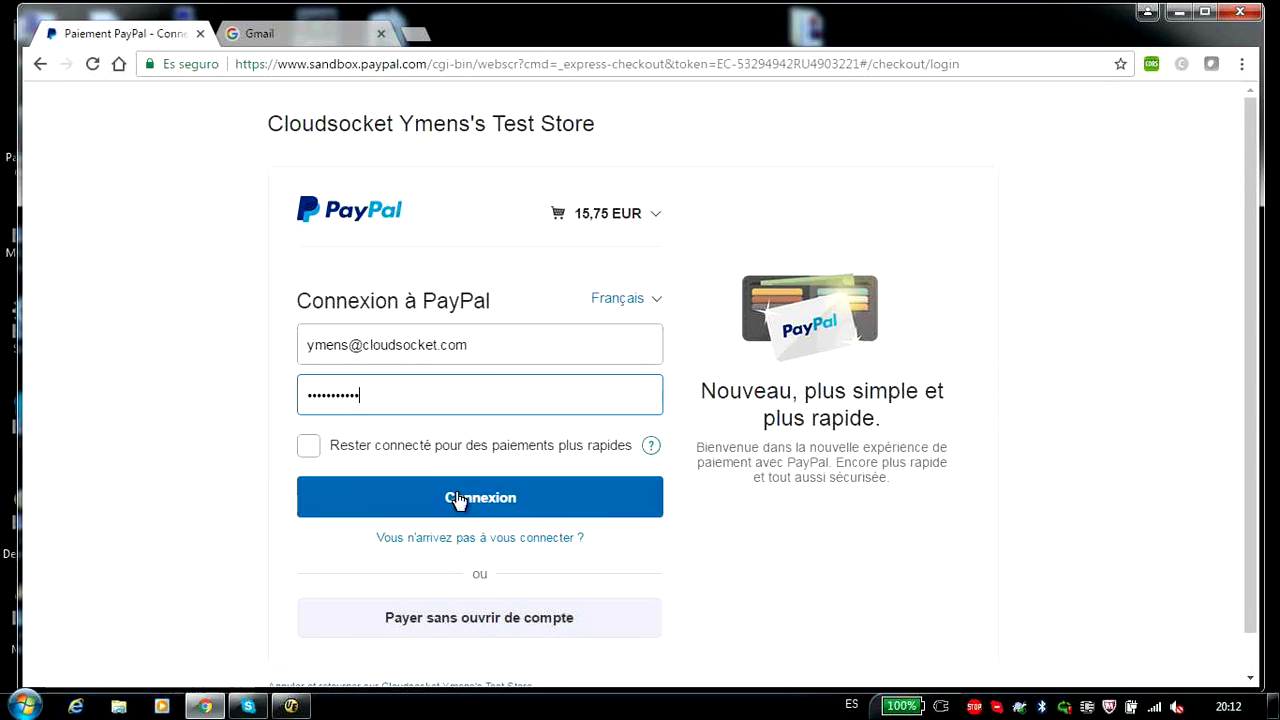
click(459, 500)
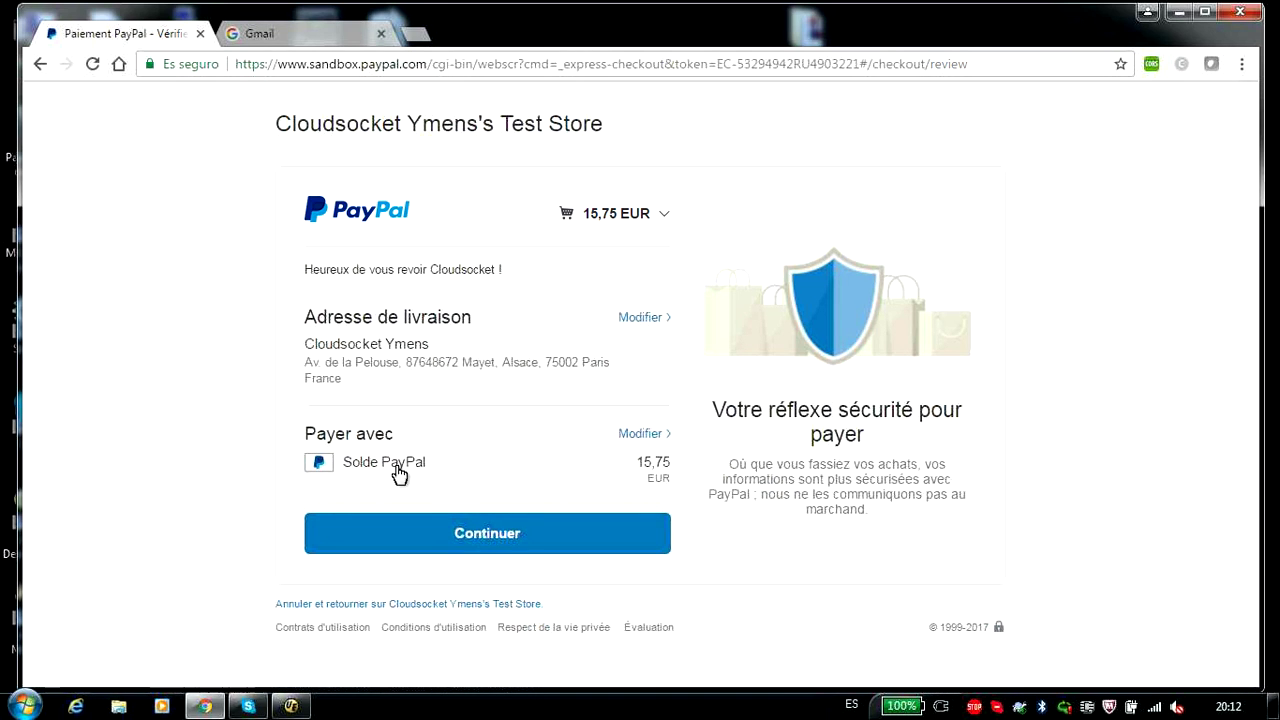
click(491, 543)
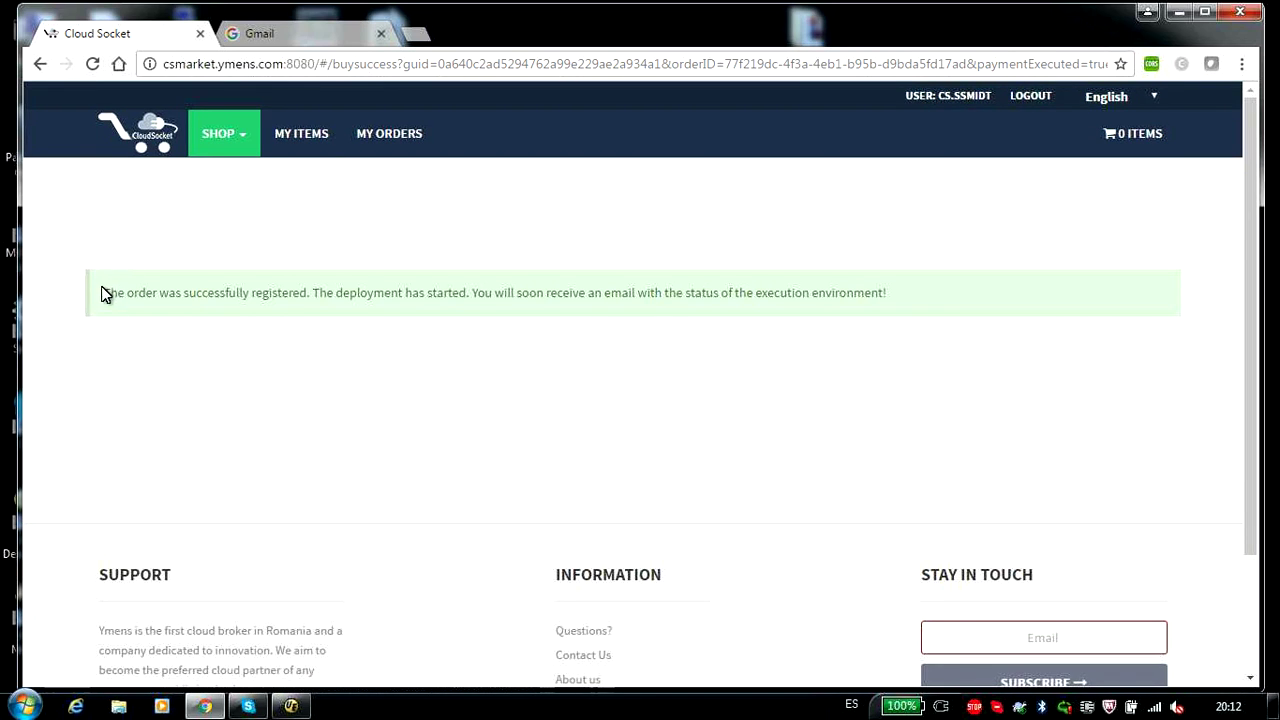
- Select the order-registered confirmation, log out of the marketplace, and switch to the Gmail tab
drag(104, 292, 908, 260)
click(1038, 97)
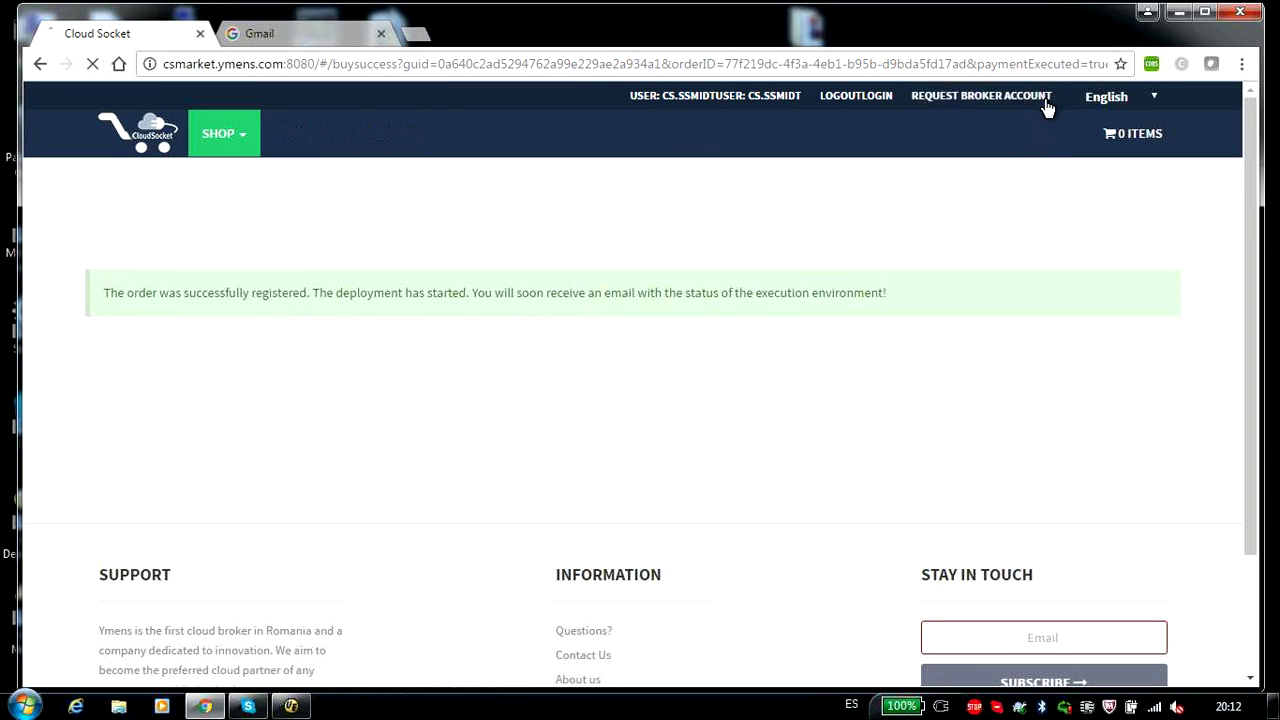
click(297, 37)
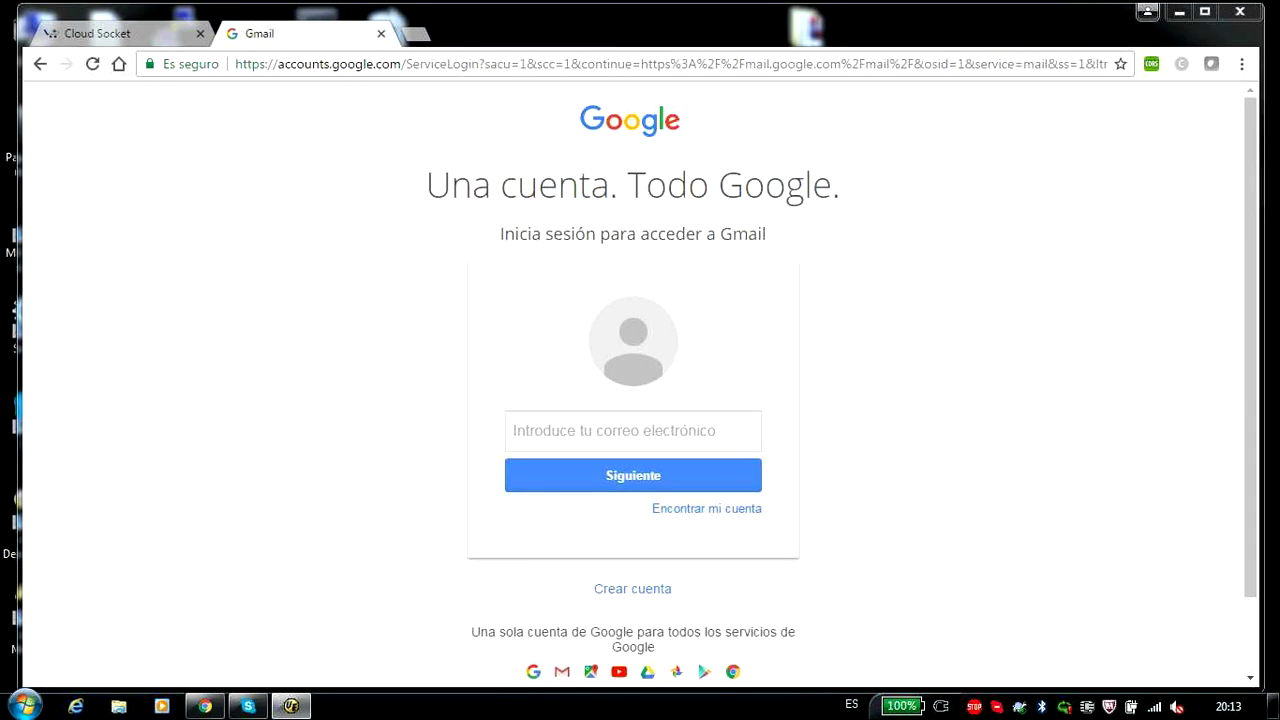
- Sign in to Gmail using the saved e-mail address and the account password
click(531, 431)
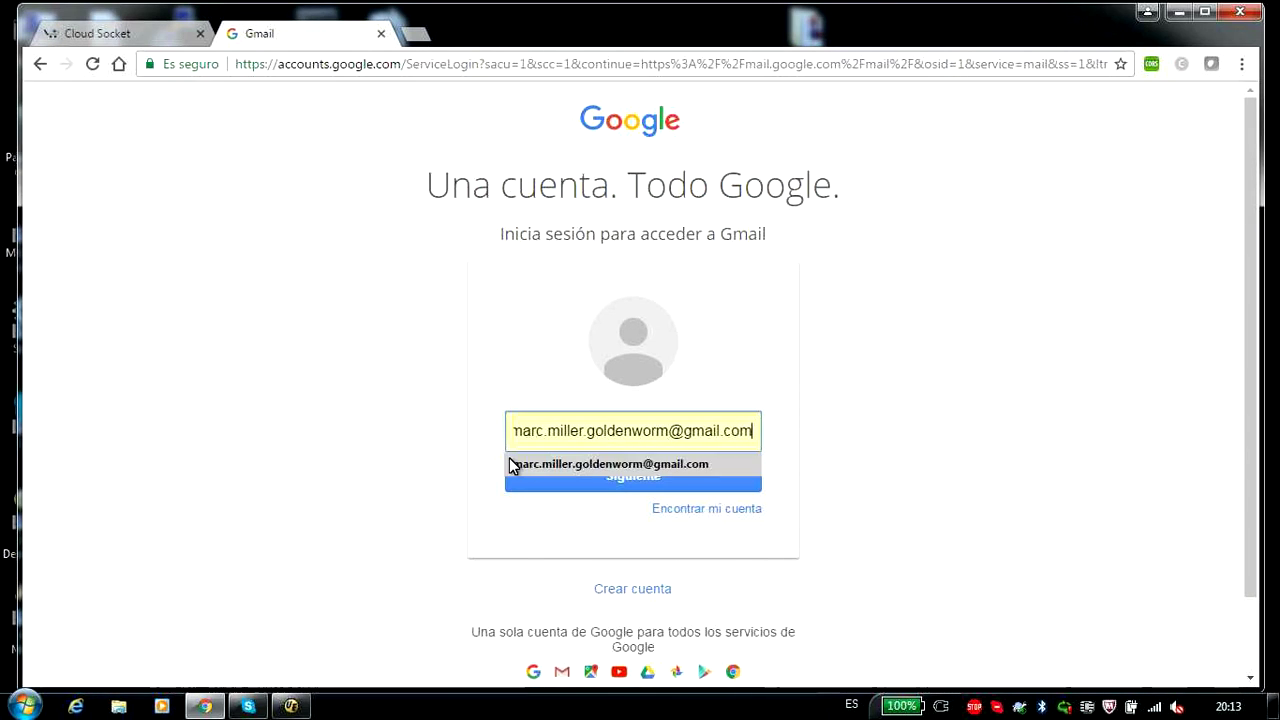
click(545, 466)
click(549, 475)
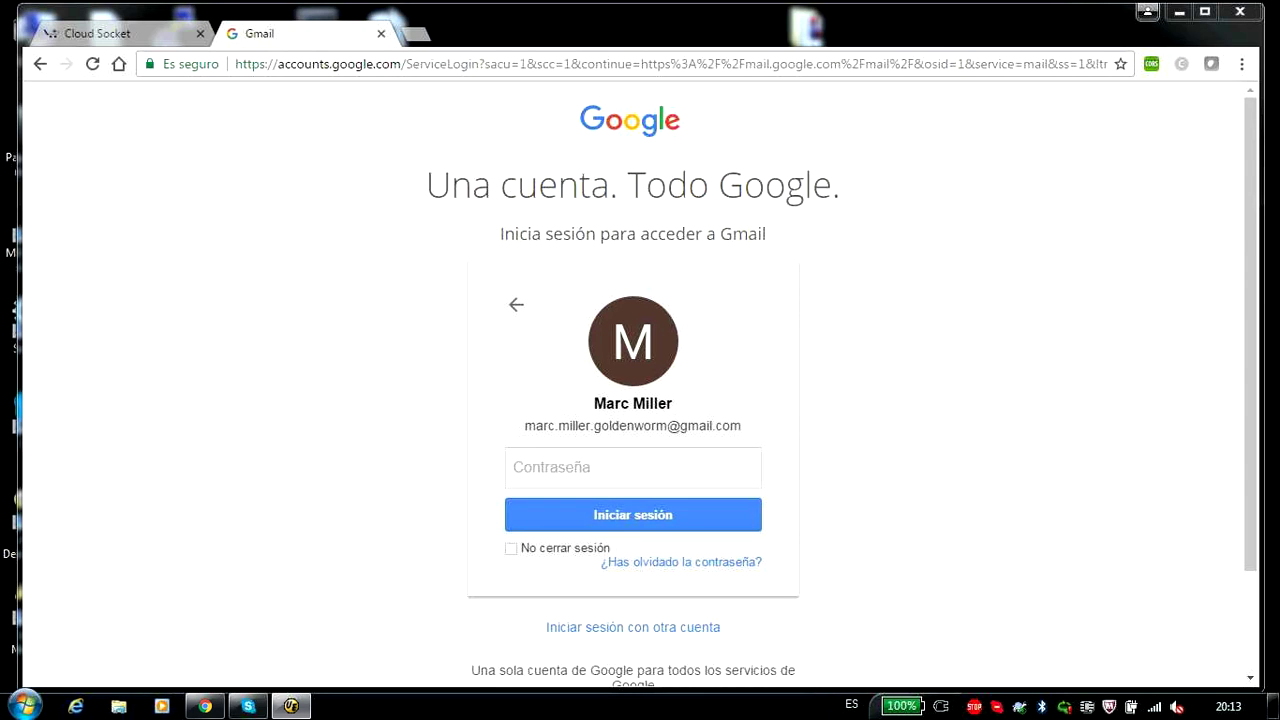
click(515, 462)
text(********)
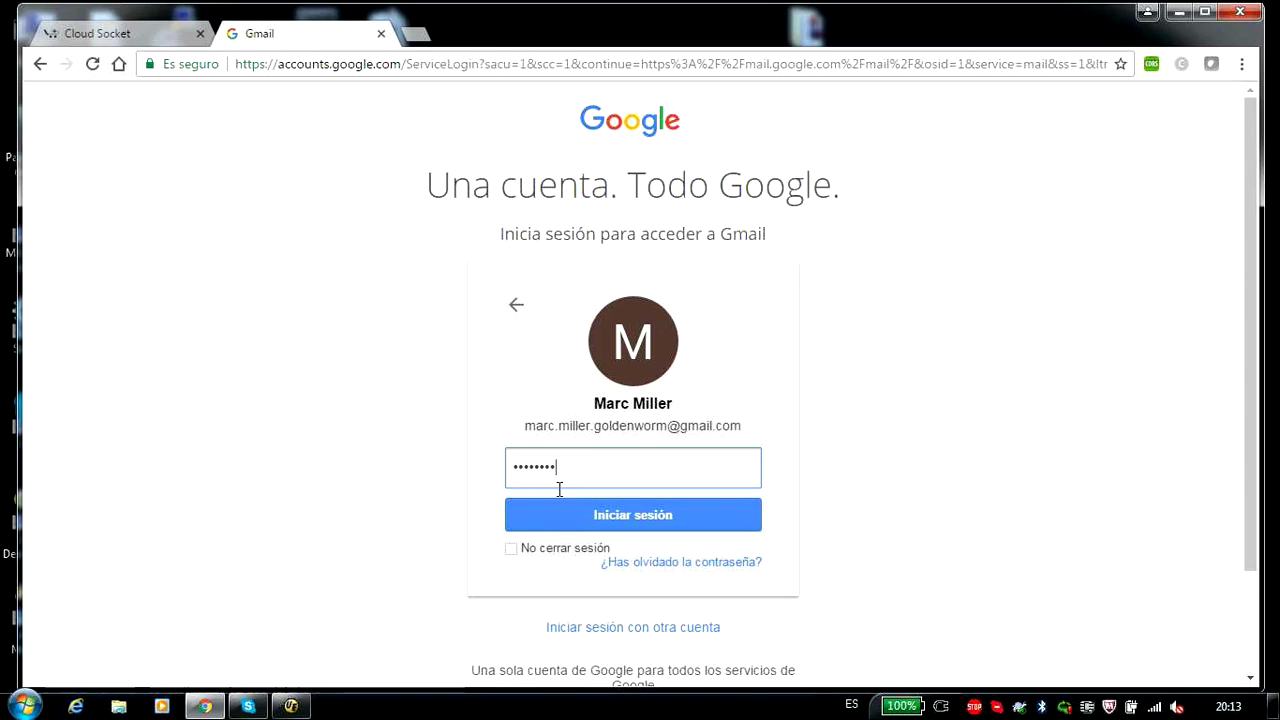
click(578, 524)
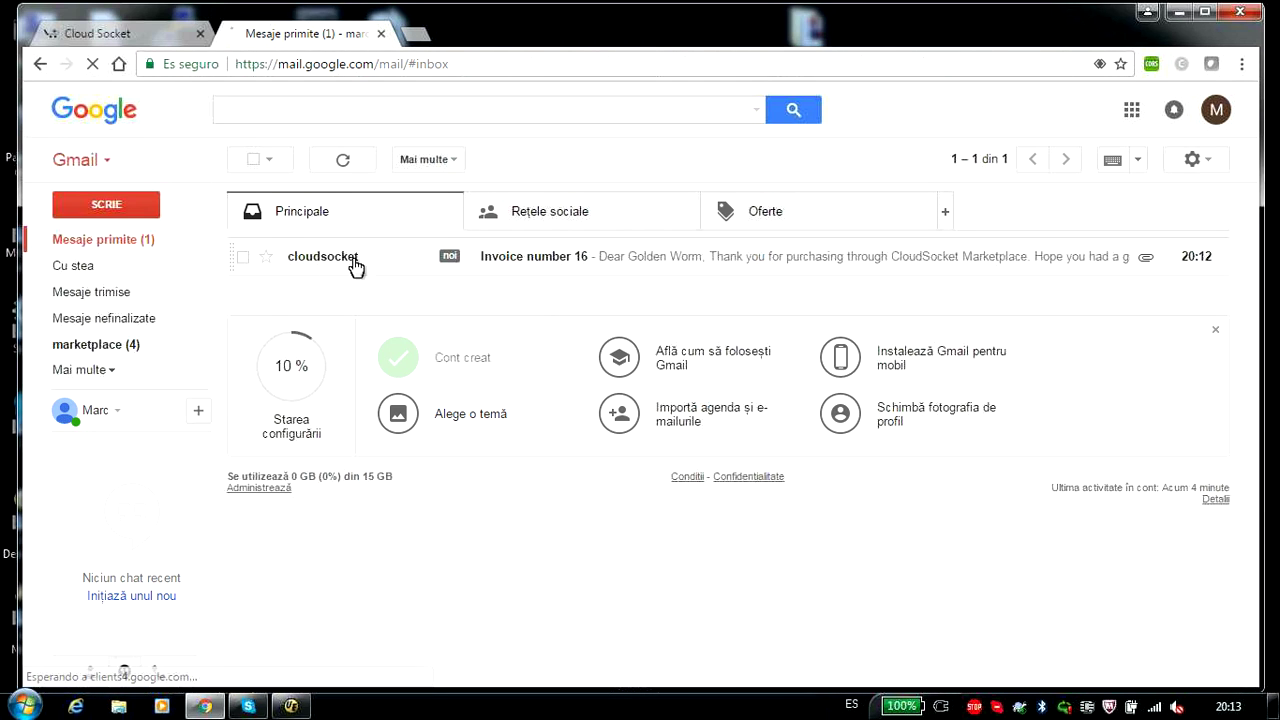
- Open the Invoice number 16 email, preview its PDF attachment, and return to the inbox
click(531, 266)
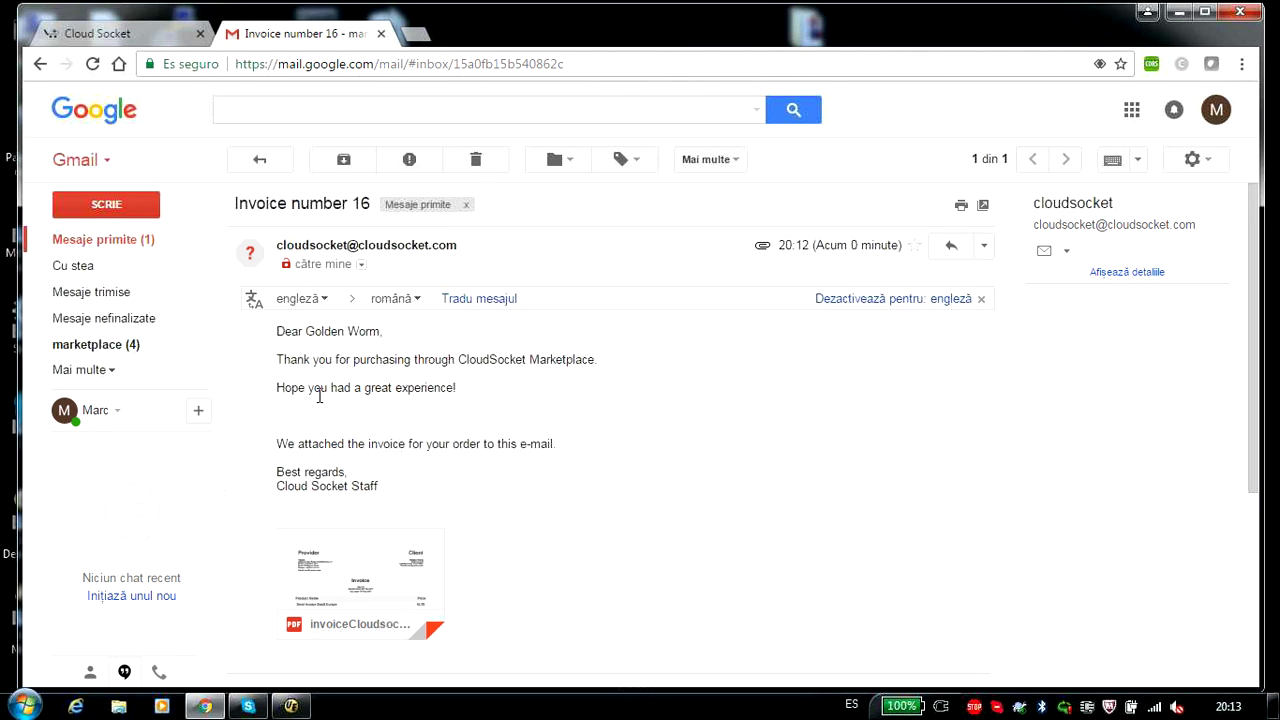
click(333, 560)
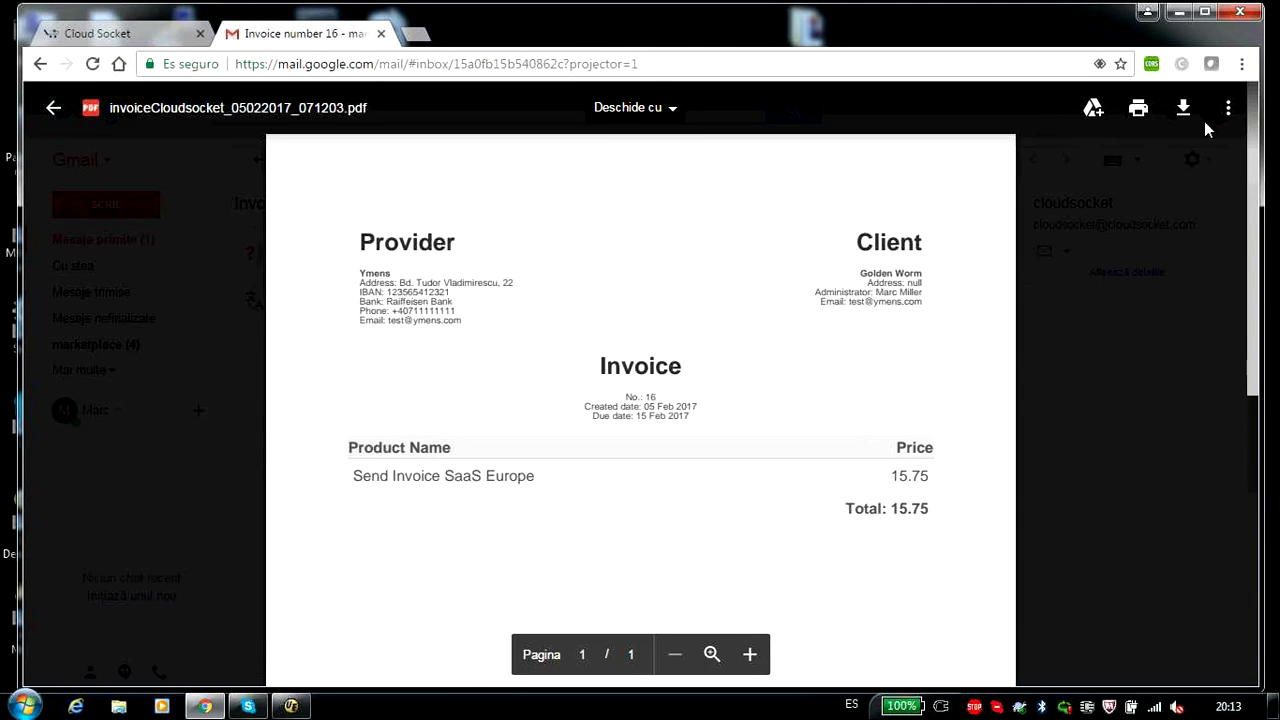
click(55, 110)
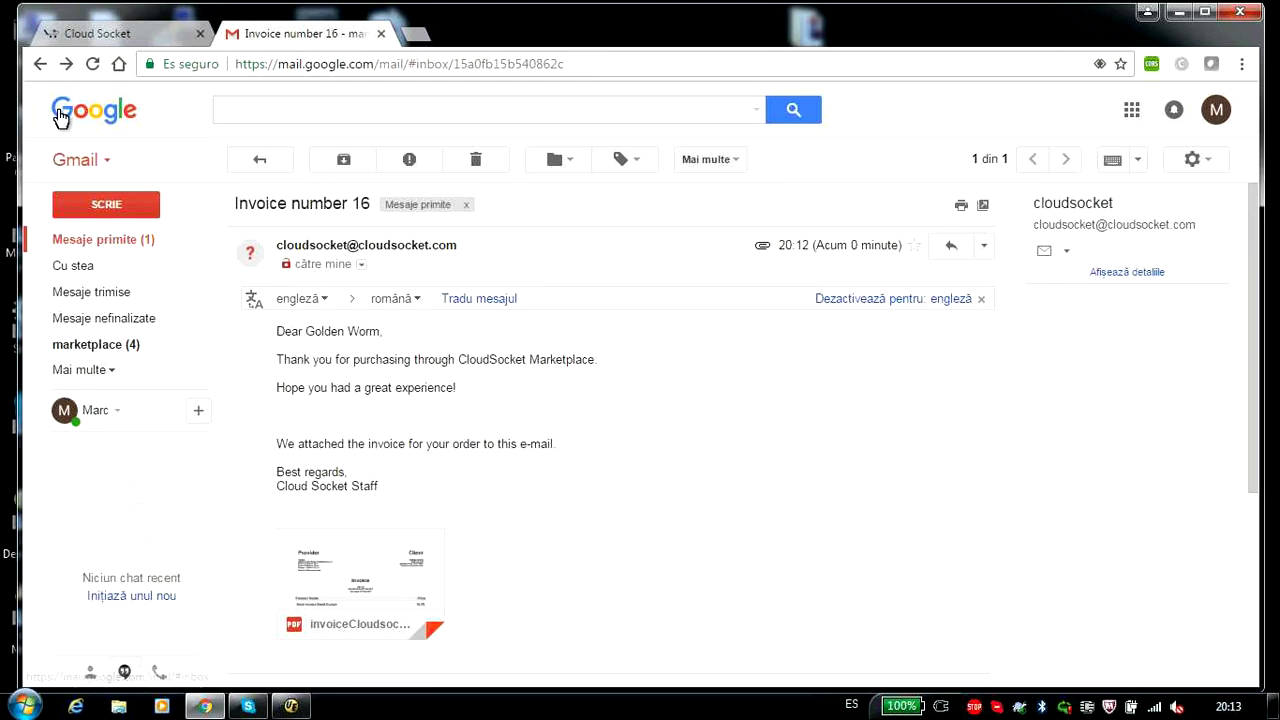
click(100, 245)
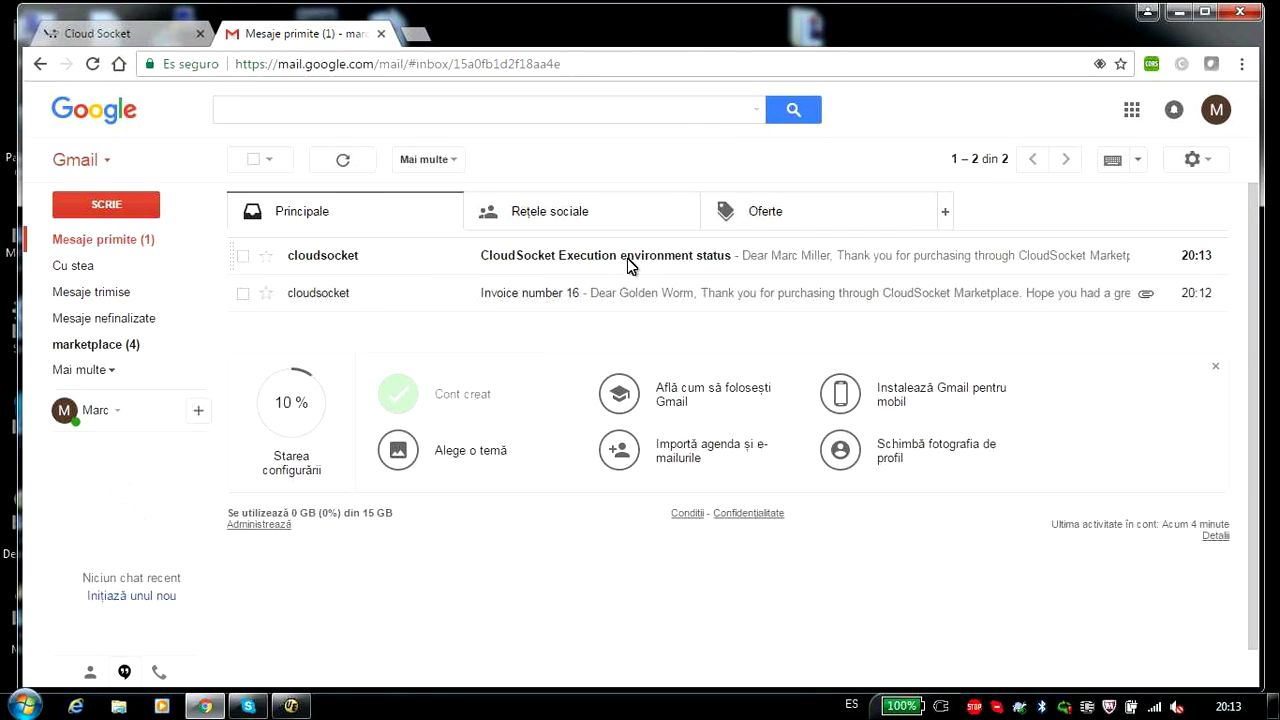
- Open the Execution environment status email and follow its link to the installed environment
click(633, 262)
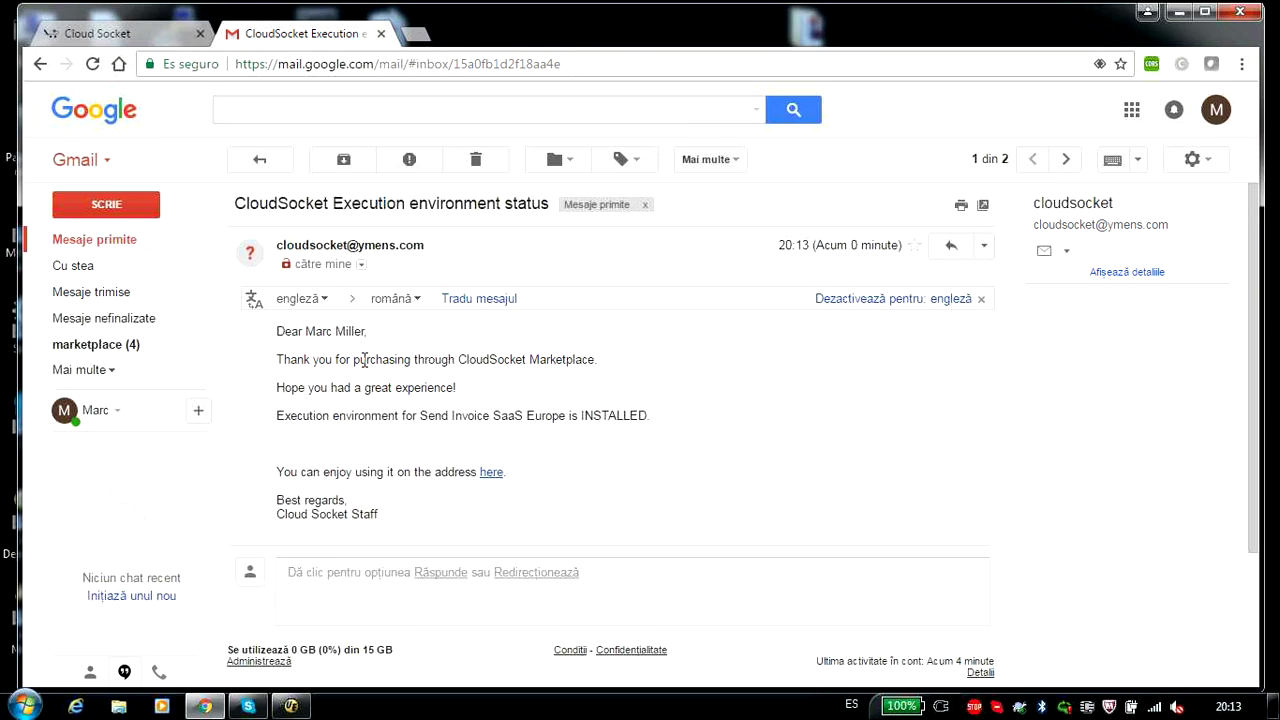
drag(375, 362, 580, 418)
click(493, 475)
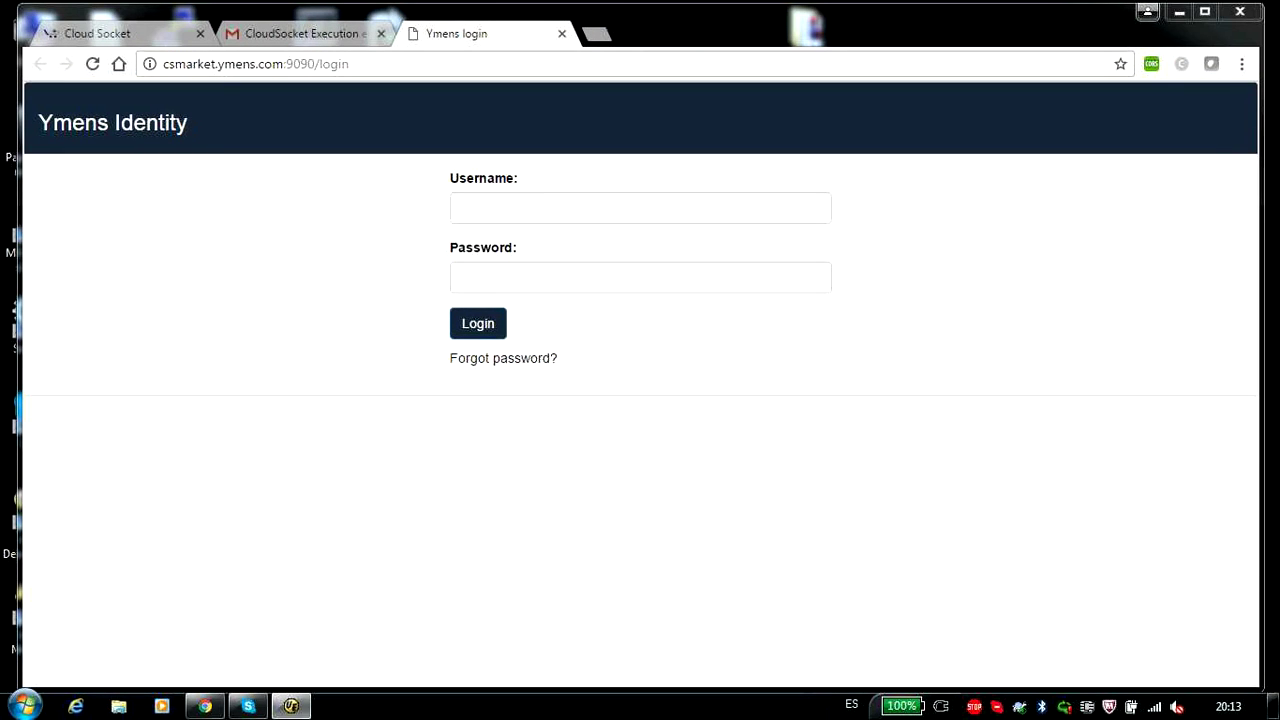
- Log in to Ymens Identity with the user's username and password, then approve Activiti Explorer access
click(506, 206)
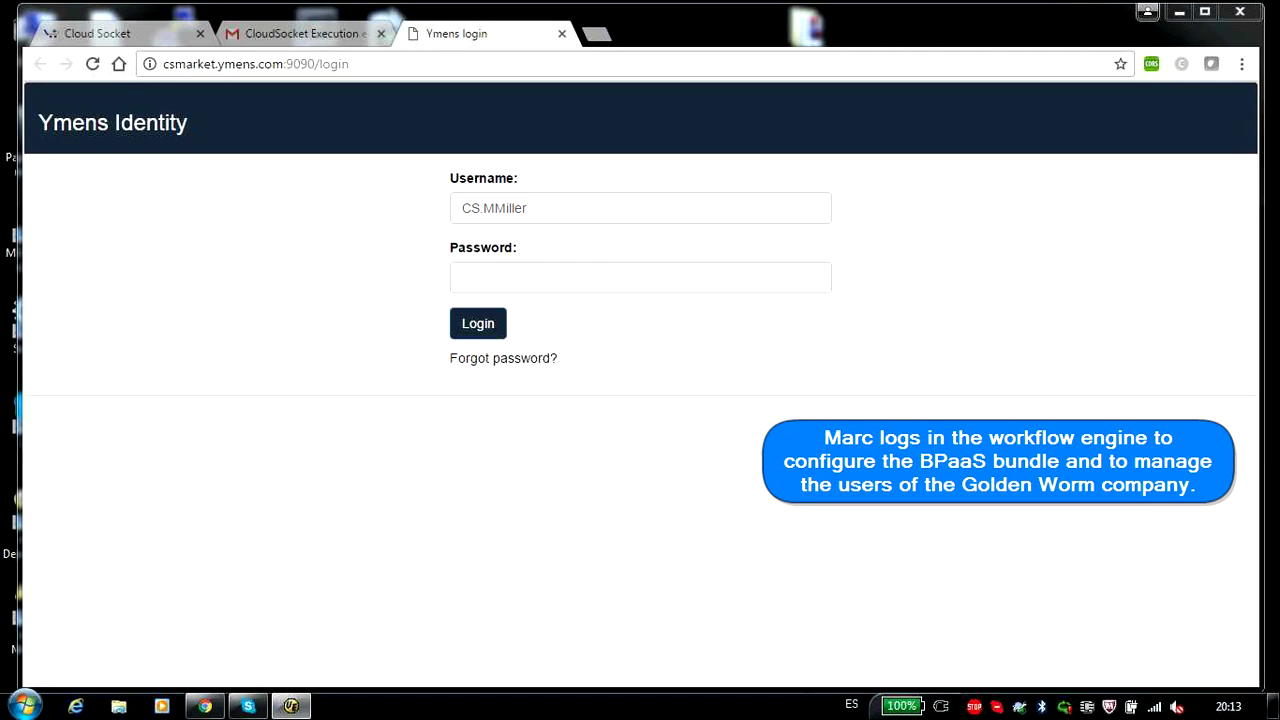
click(552, 277)
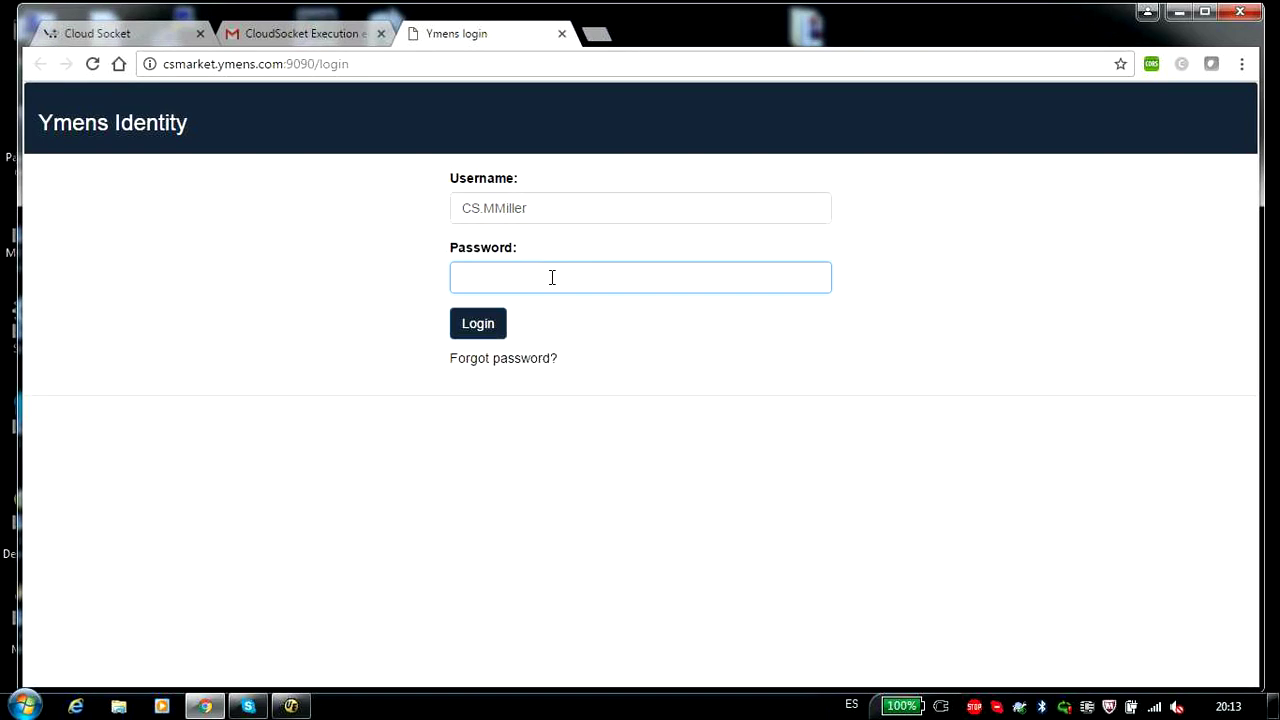
click(472, 324)
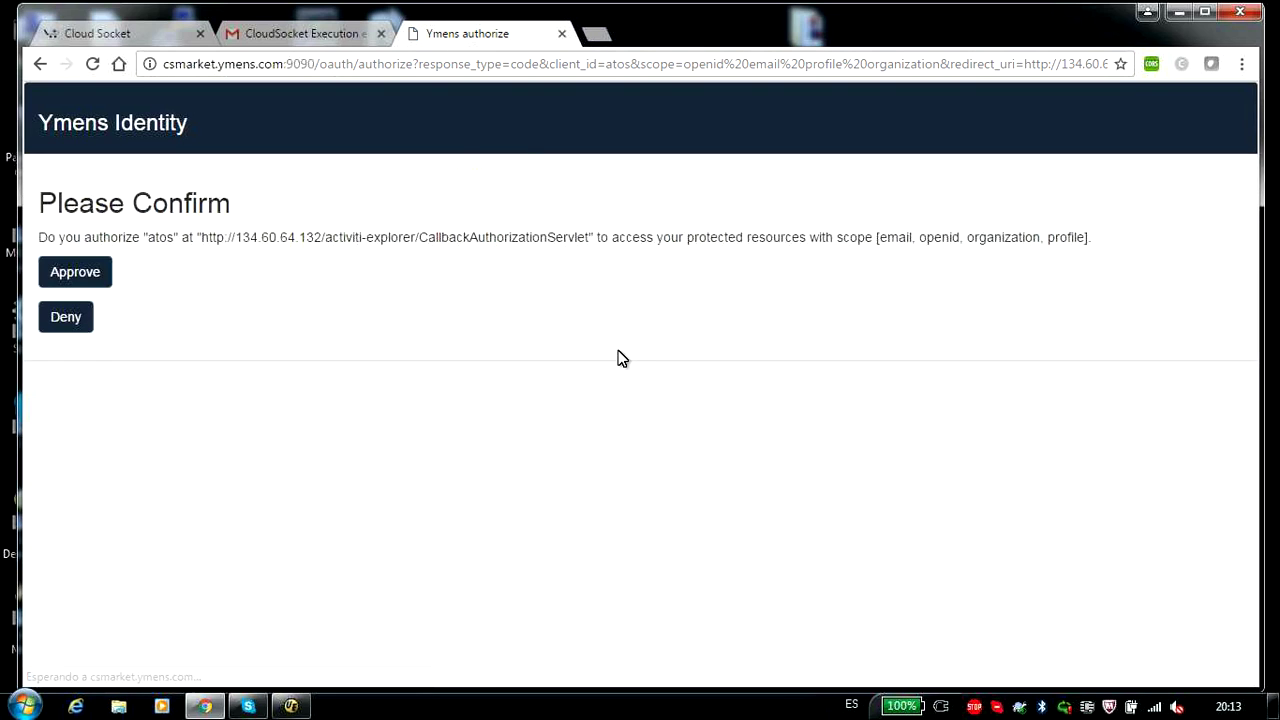
click(55, 283)
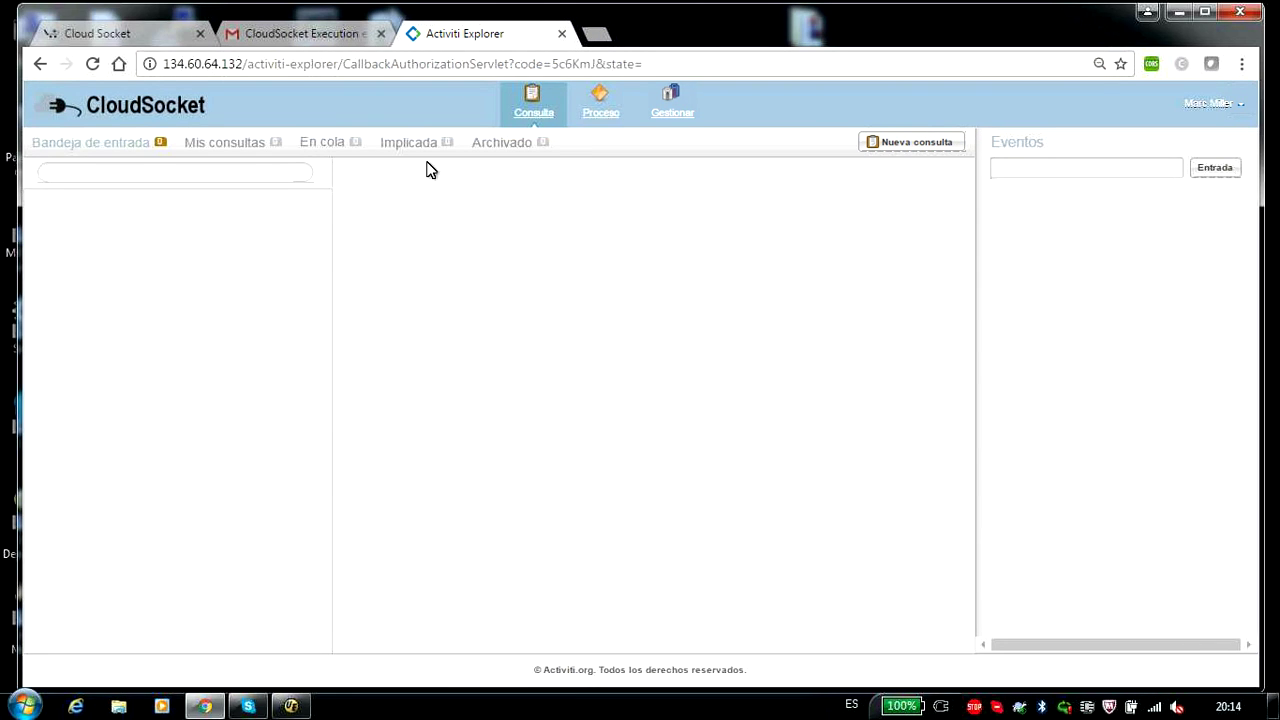
- In user management, review the service tokens, including the CRM of Microsoft and InvoiceNinja tokens
click(680, 126)
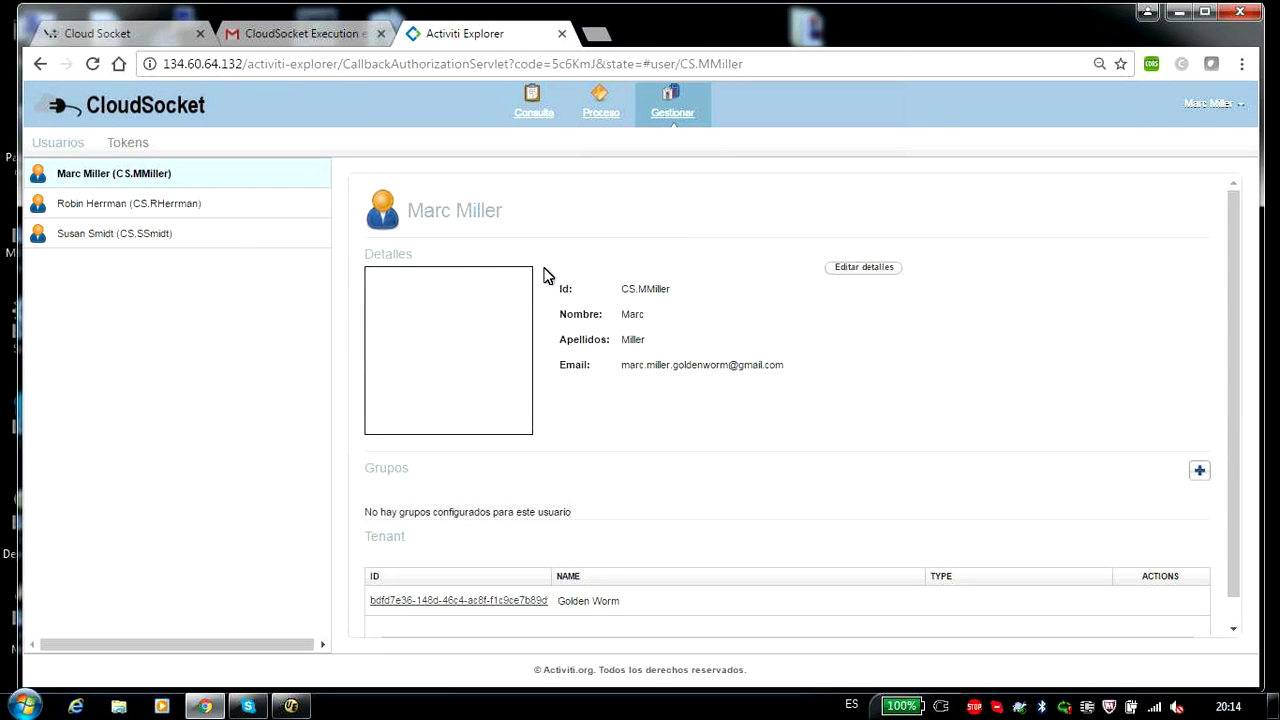
click(127, 146)
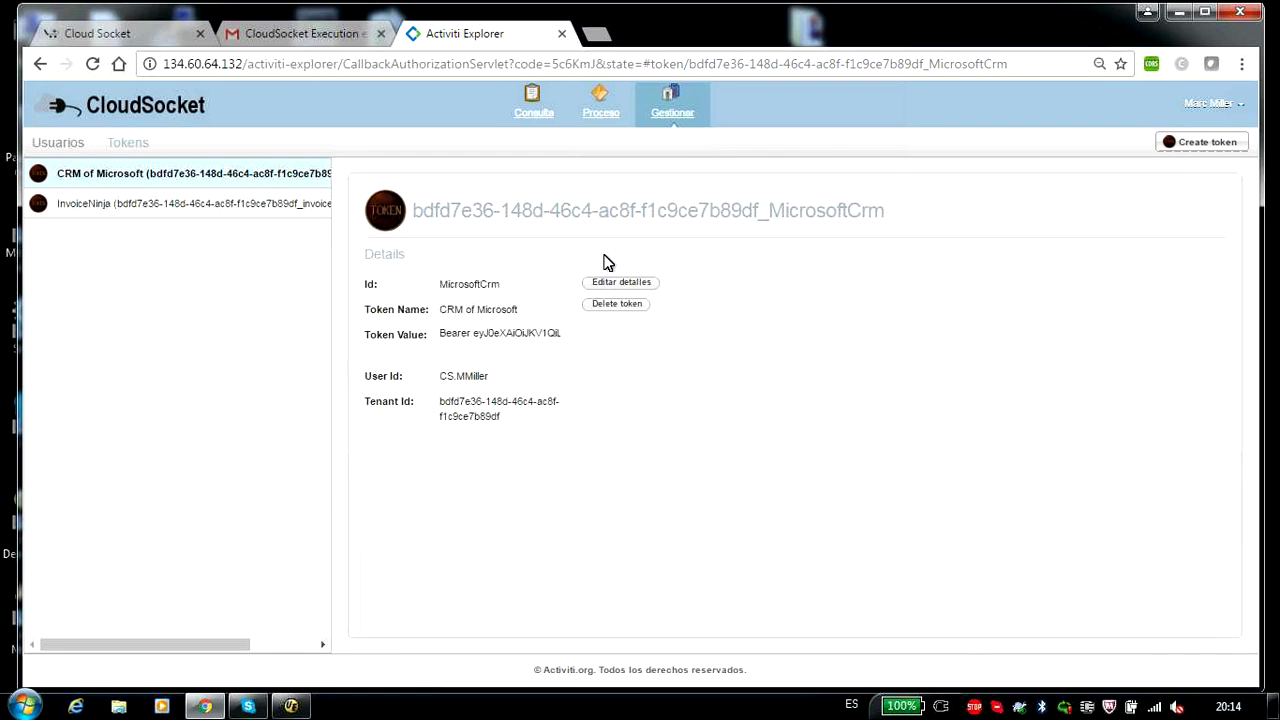
click(610, 284)
mouse_move(547, 355)
mouse_down()
mouse_move(548, 369)
mouse_move(554, 344)
mouse_up()
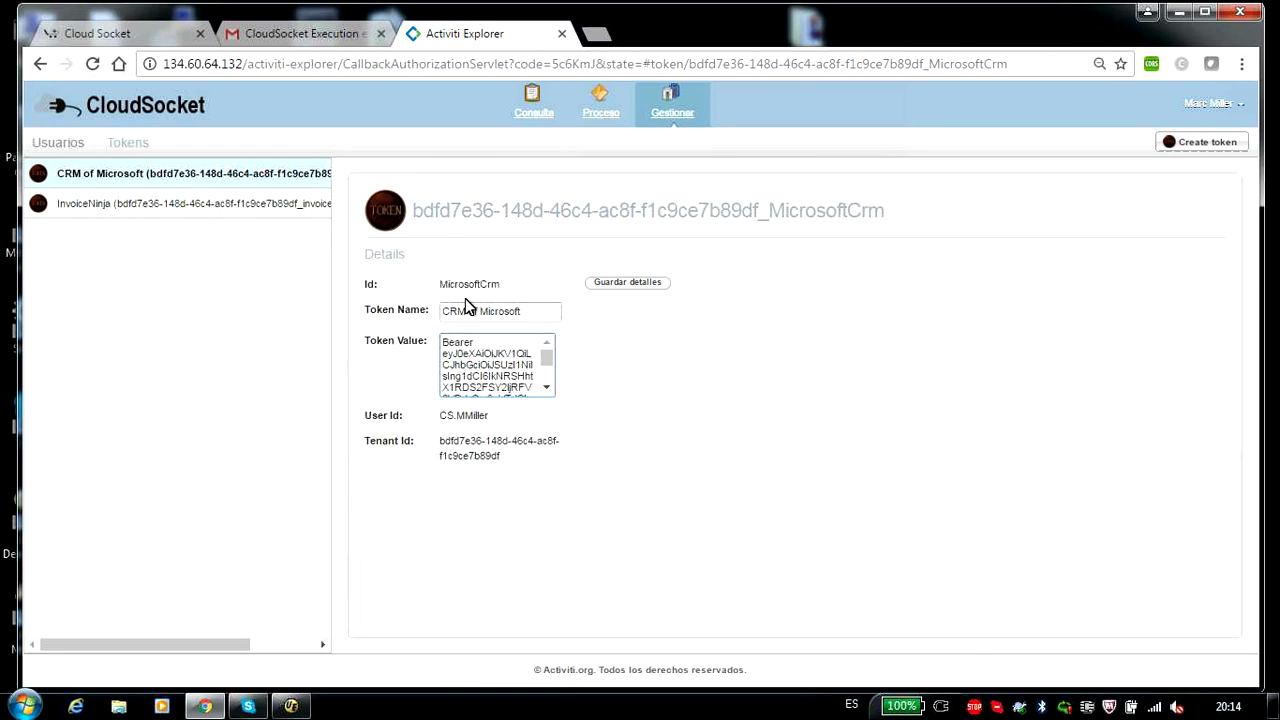
click(185, 205)
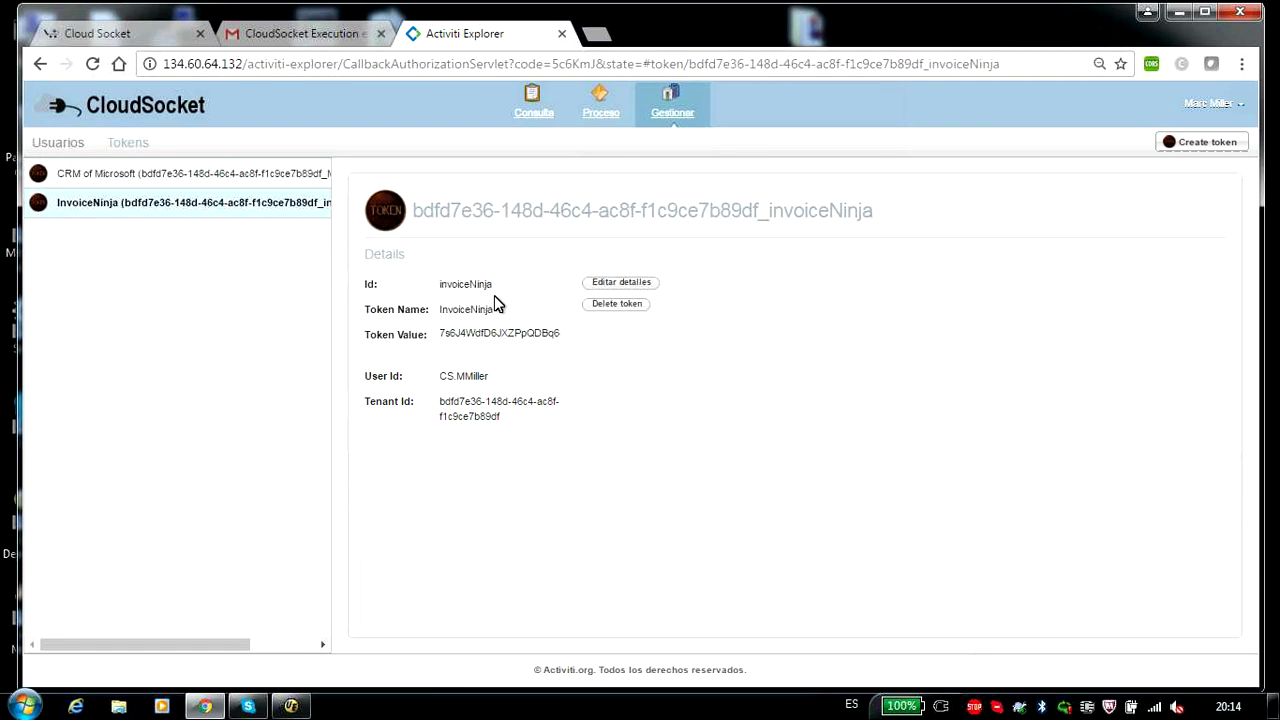
- Review the third and second users' profiles, selecting the accounting group id in each
click(46, 148)
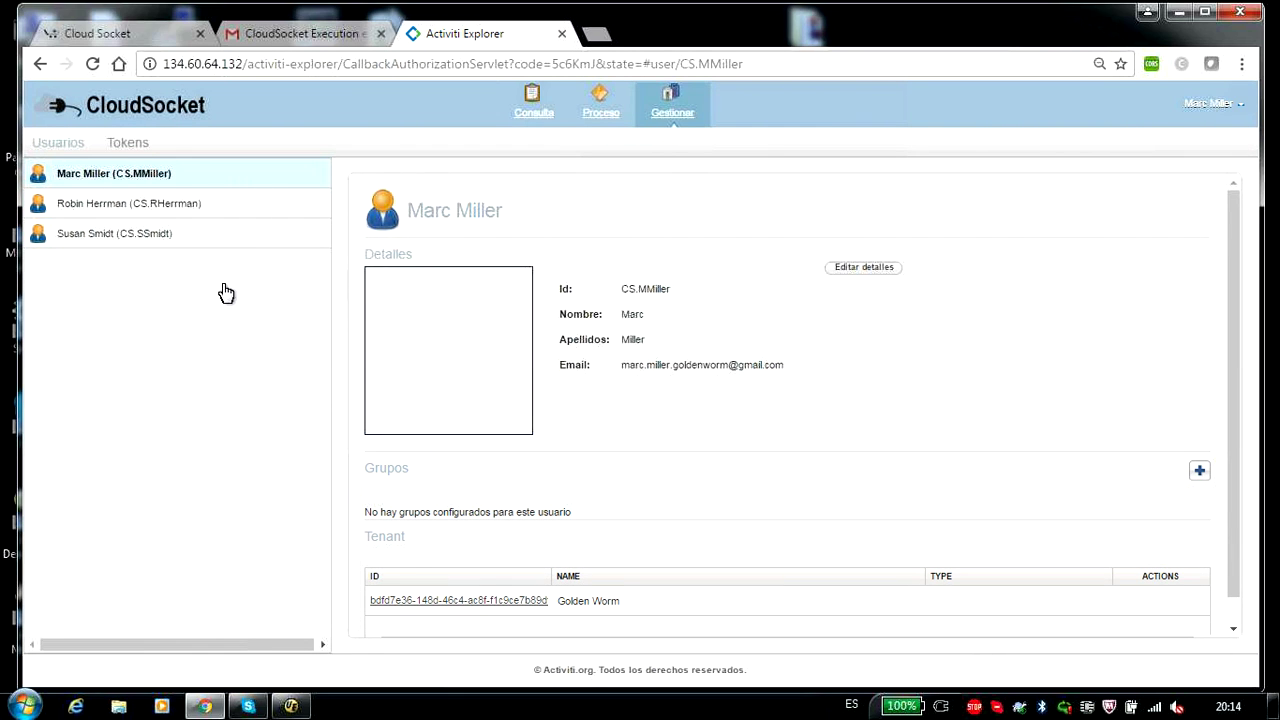
click(100, 233)
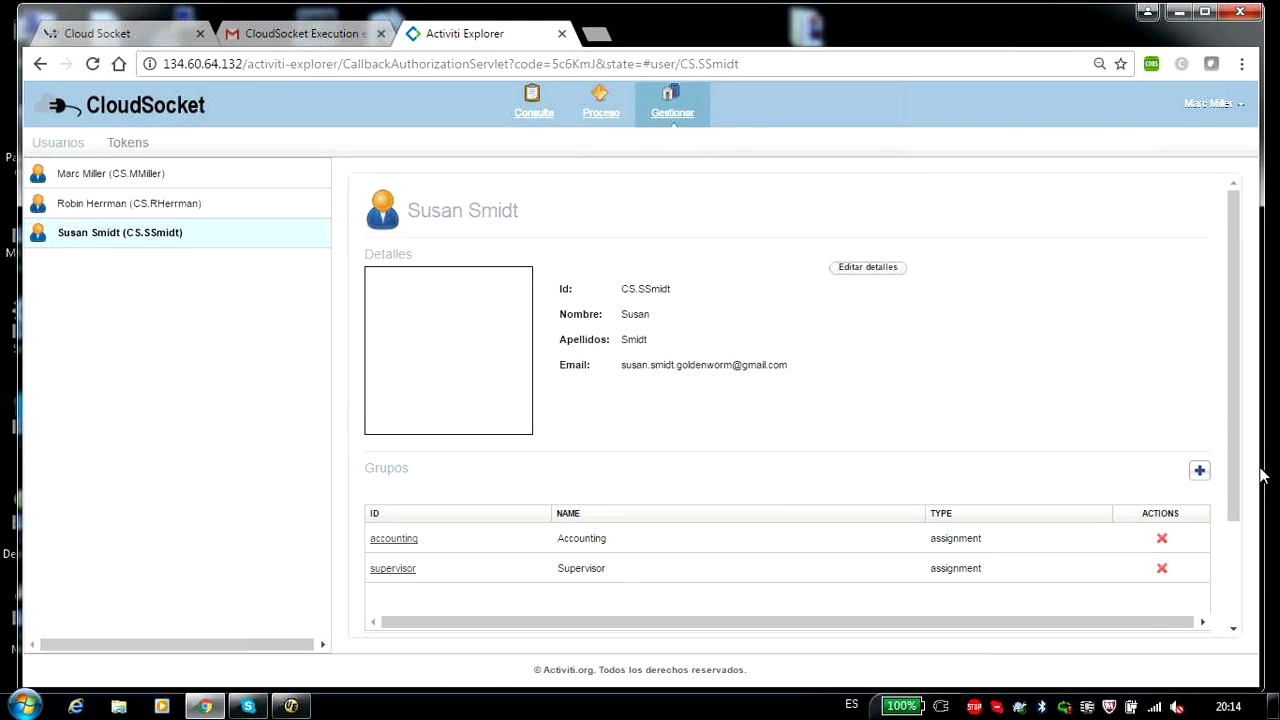
drag(1234, 434, 1234, 484)
double_click(404, 469)
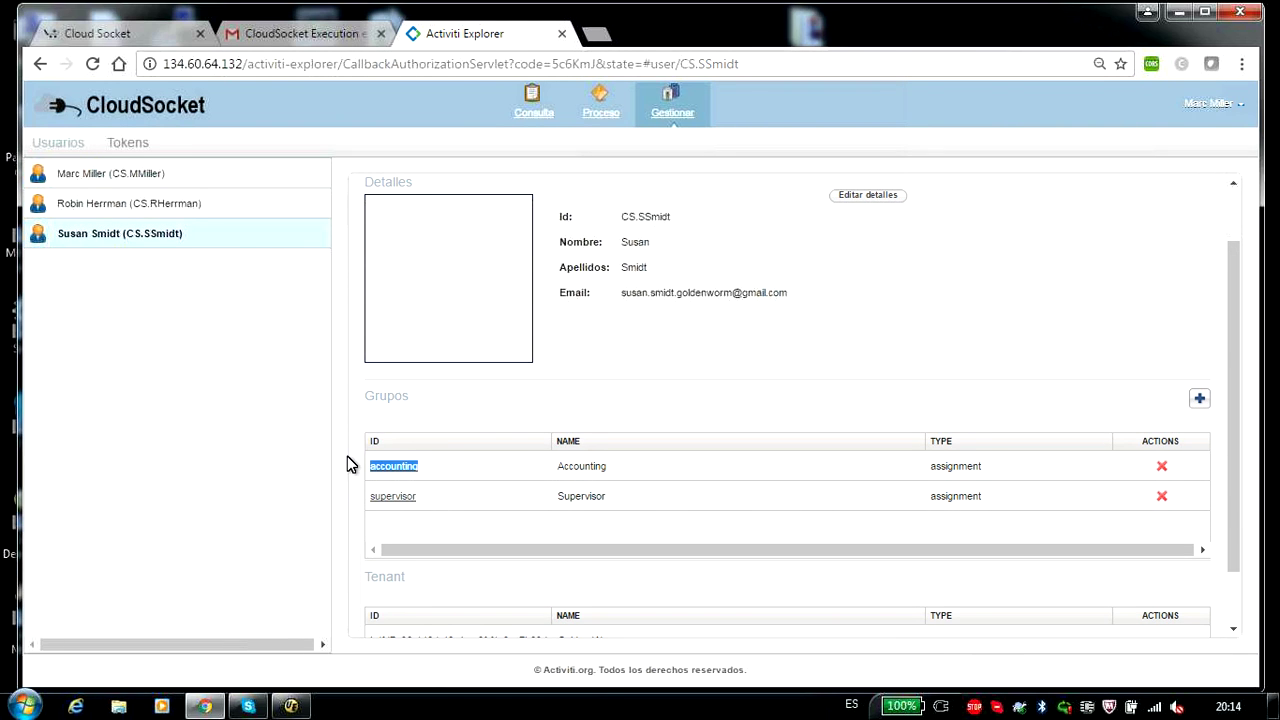
click(126, 203)
double_click(404, 540)
- Open the third user's group picker and close it without adding any groups
click(99, 178)
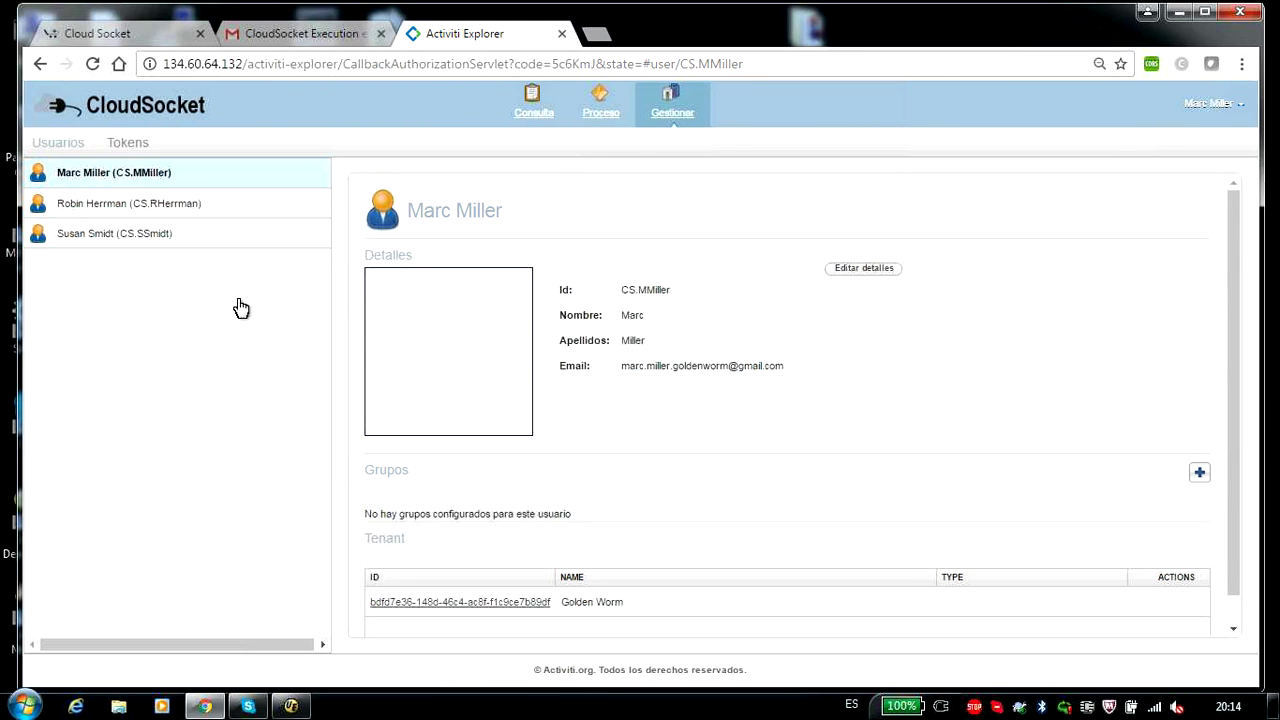
click(105, 238)
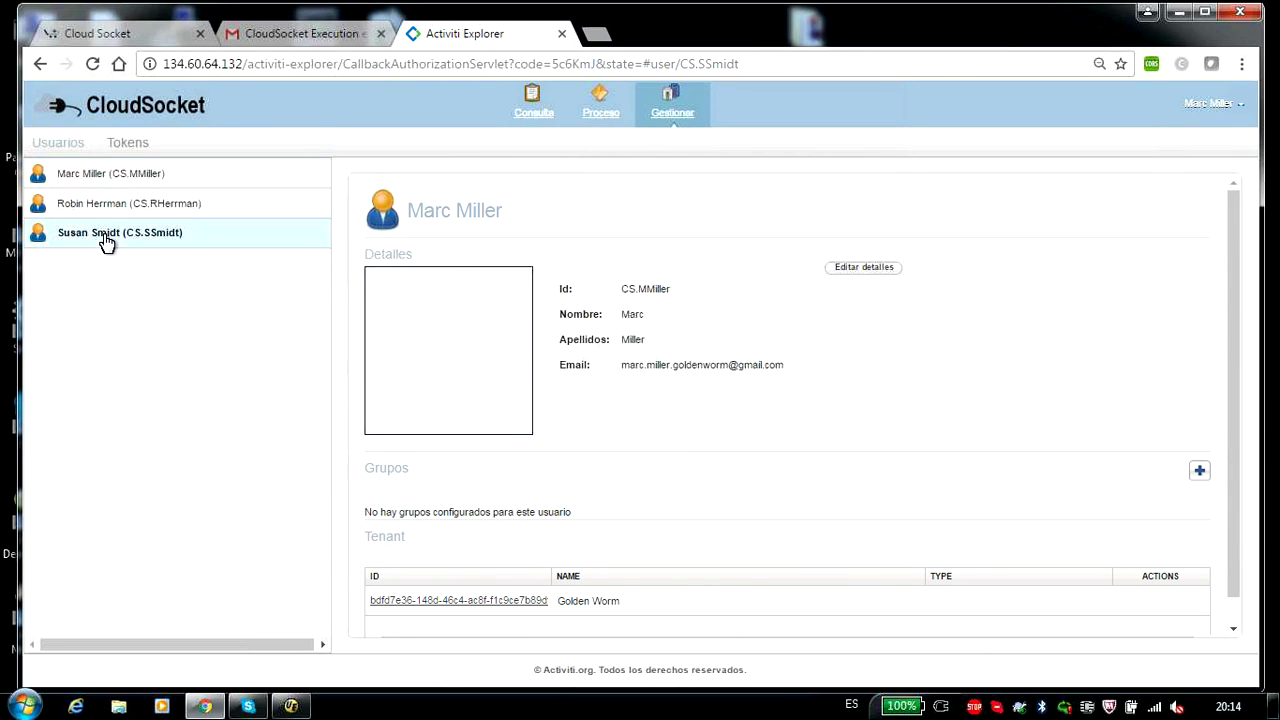
click(1199, 470)
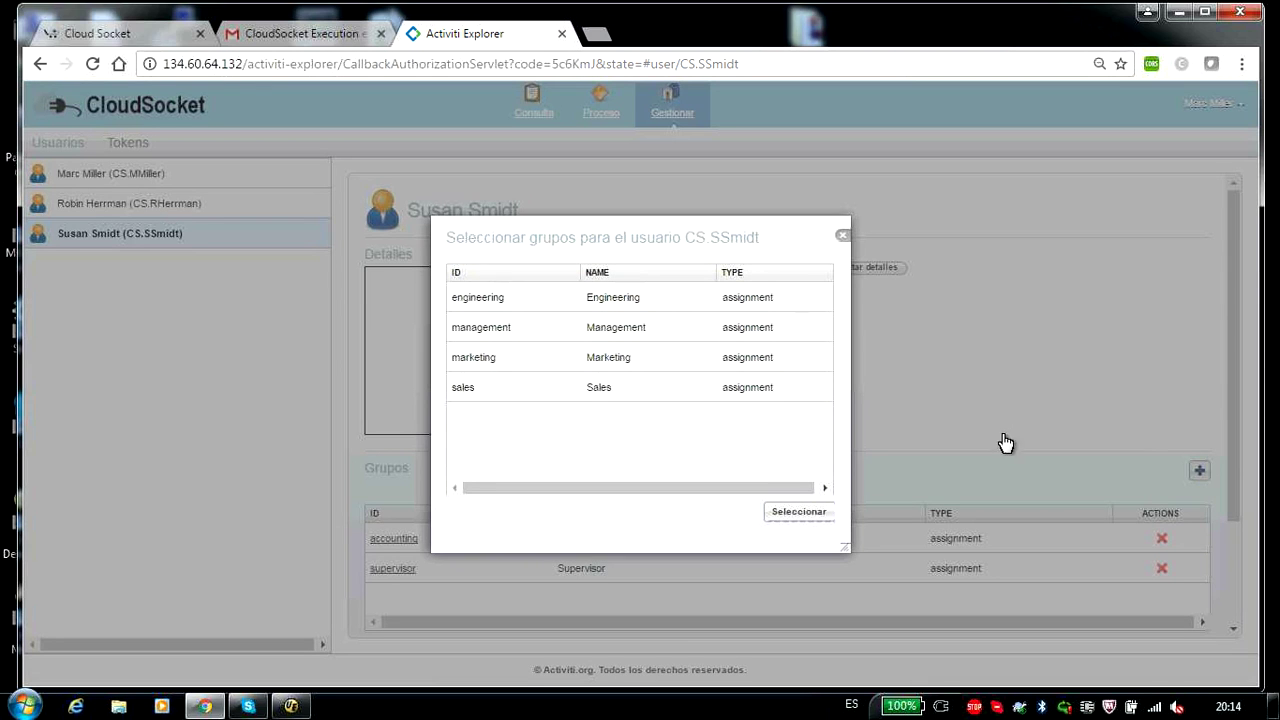
click(842, 236)
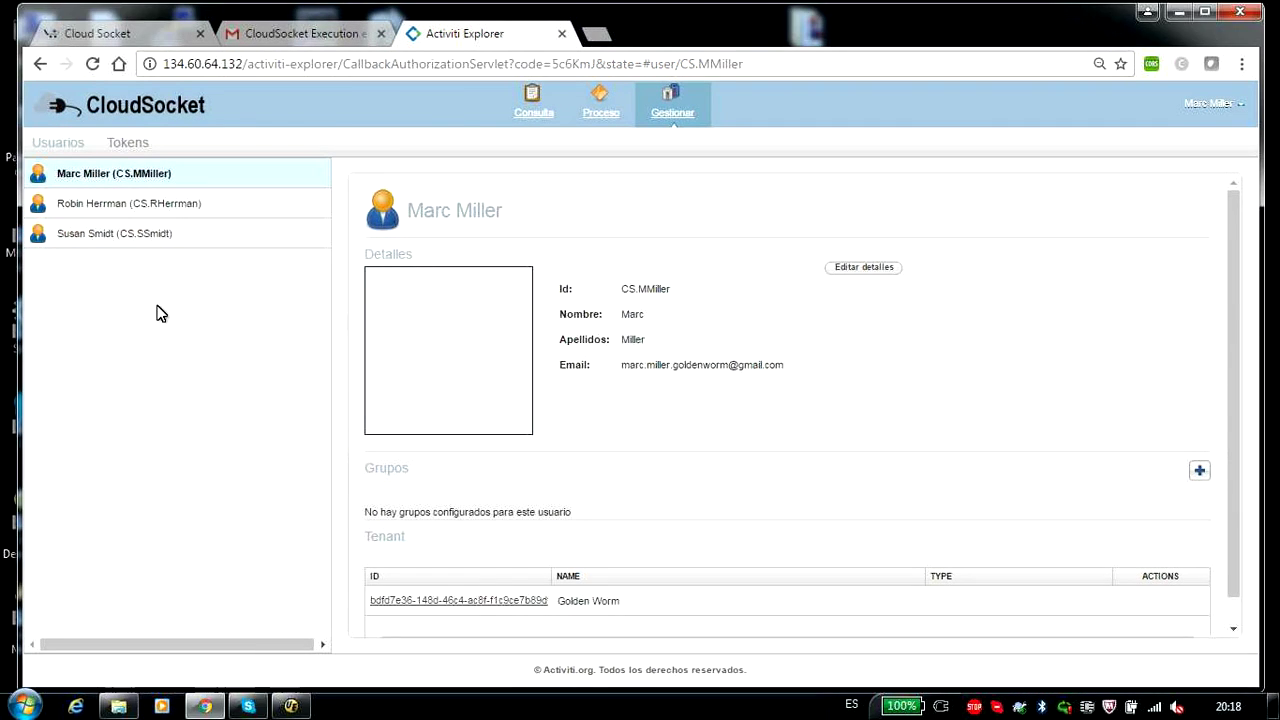
- Start a SendInvoiceSaaSEurope instance (108156), view it, check the task inbox, then return to user management
click(598, 118)
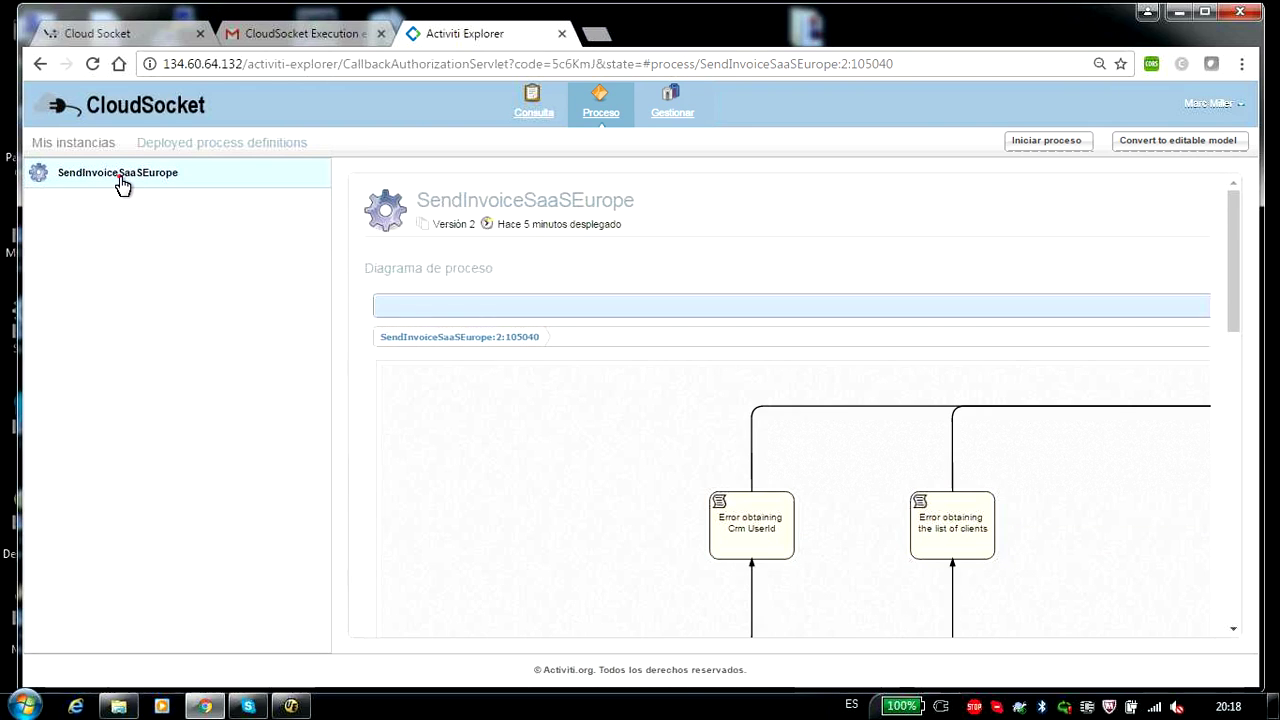
drag(1234, 266, 728, 200)
click(1048, 145)
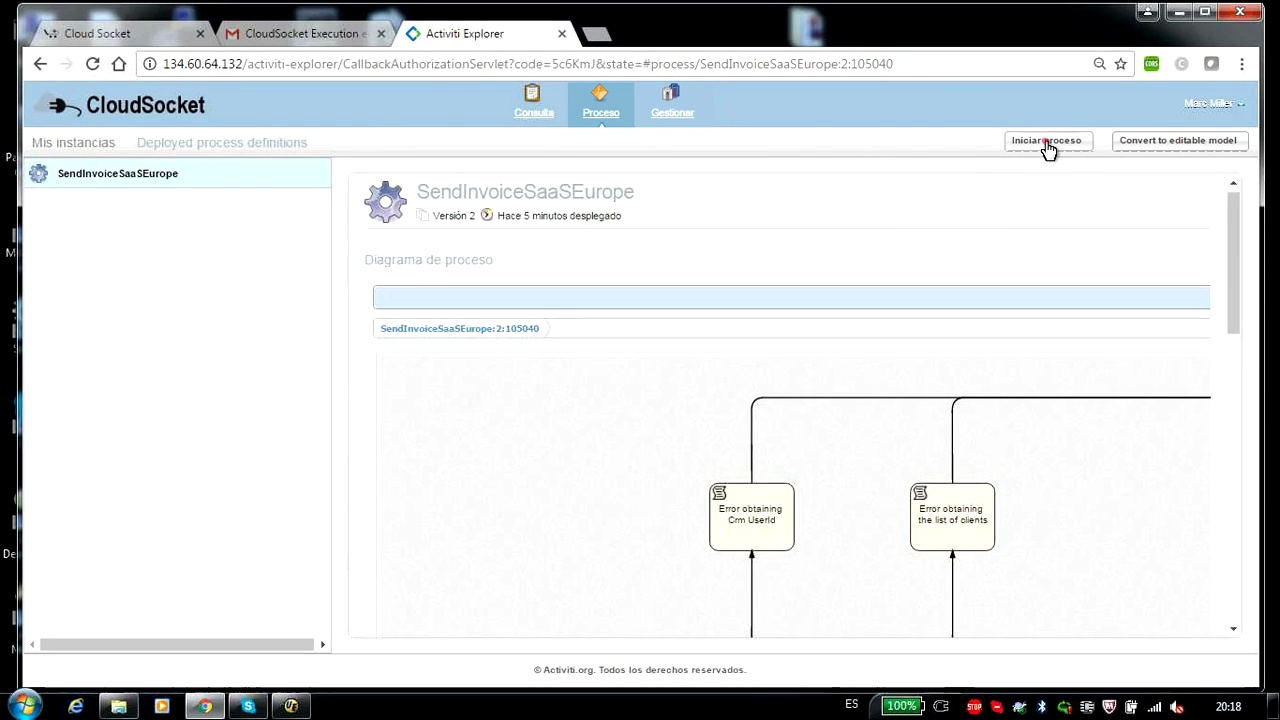
click(80, 143)
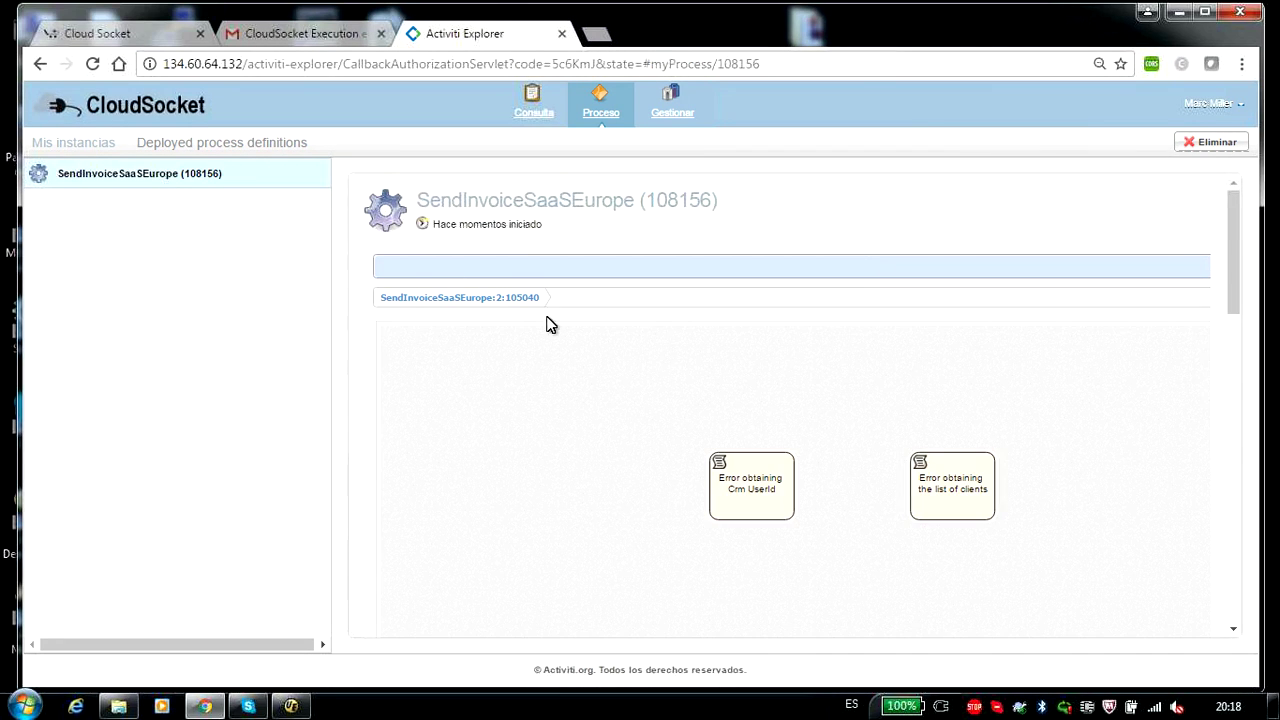
drag(1240, 275, 1236, 383)
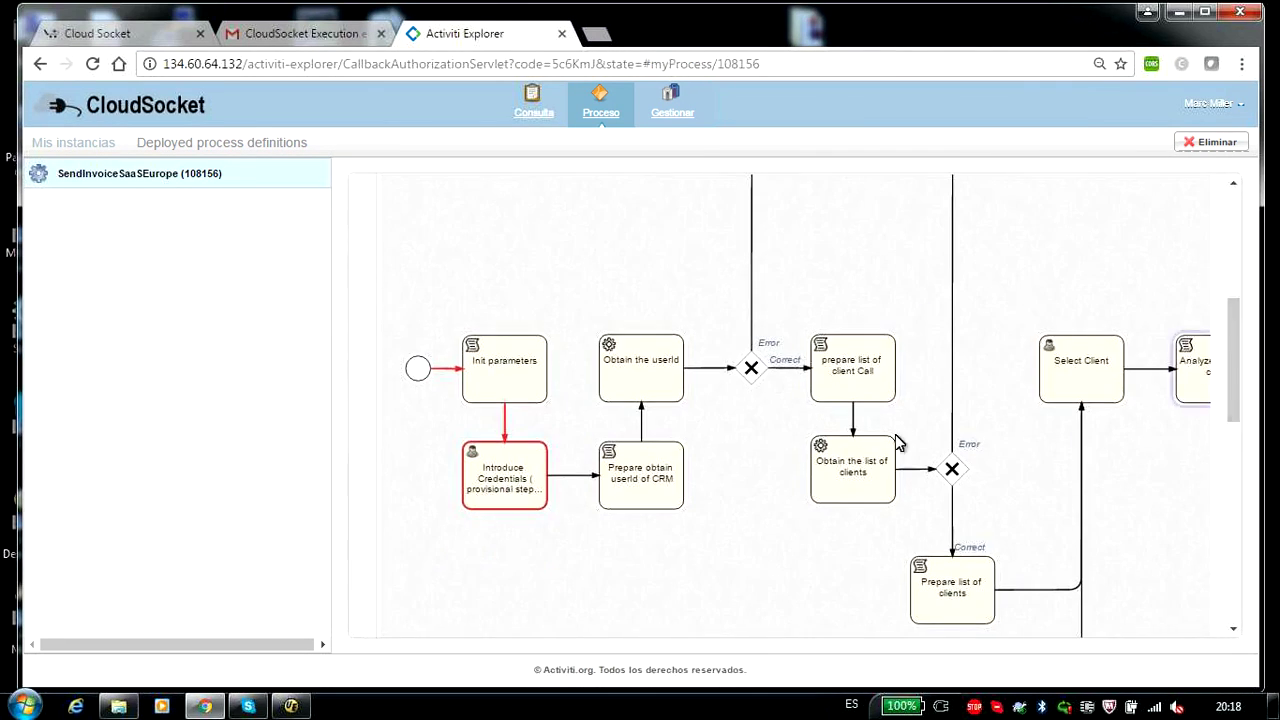
click(533, 110)
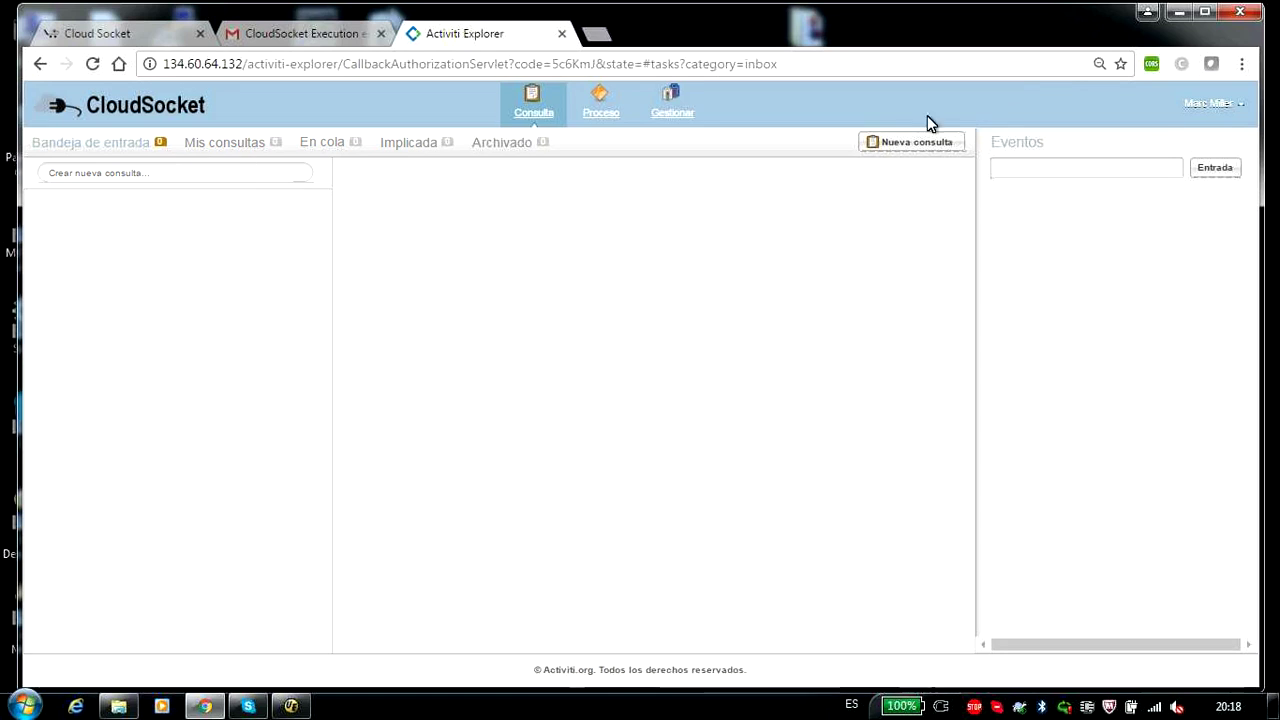
click(672, 112)
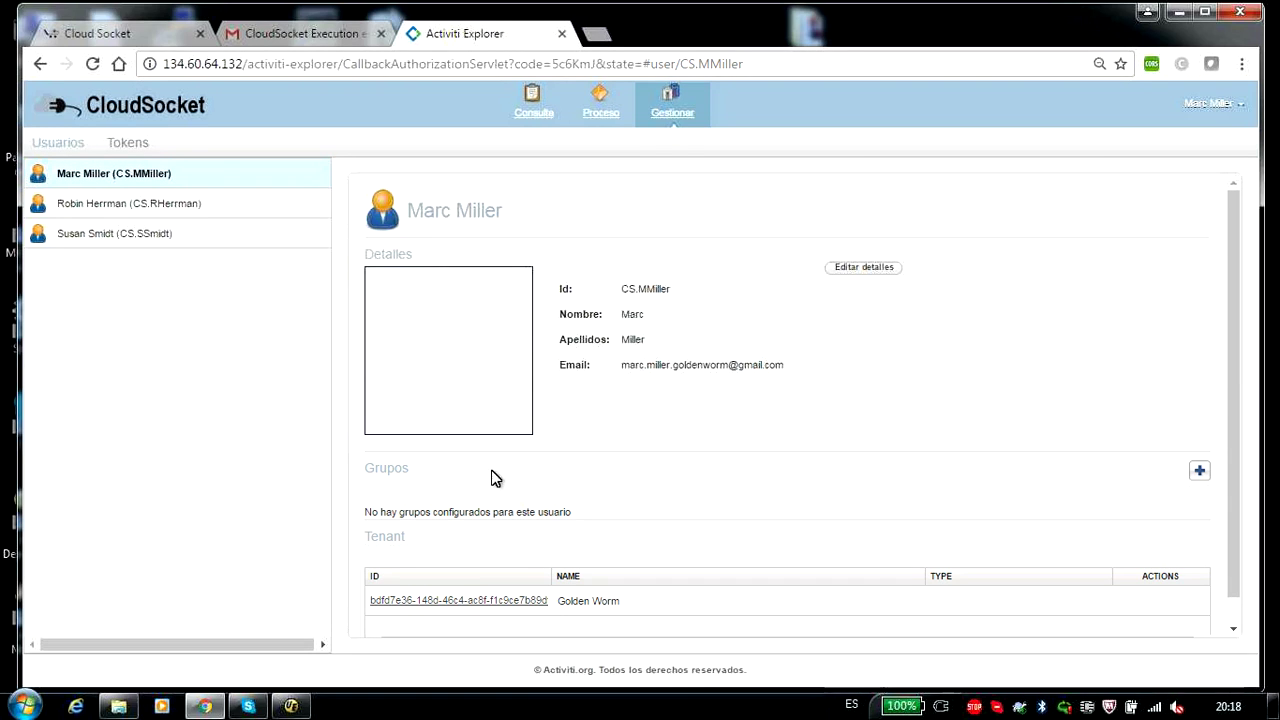
- Highlight the no-groups message, then sign out of Activiti Explorer from the account menu
drag(370, 512, 676, 511)
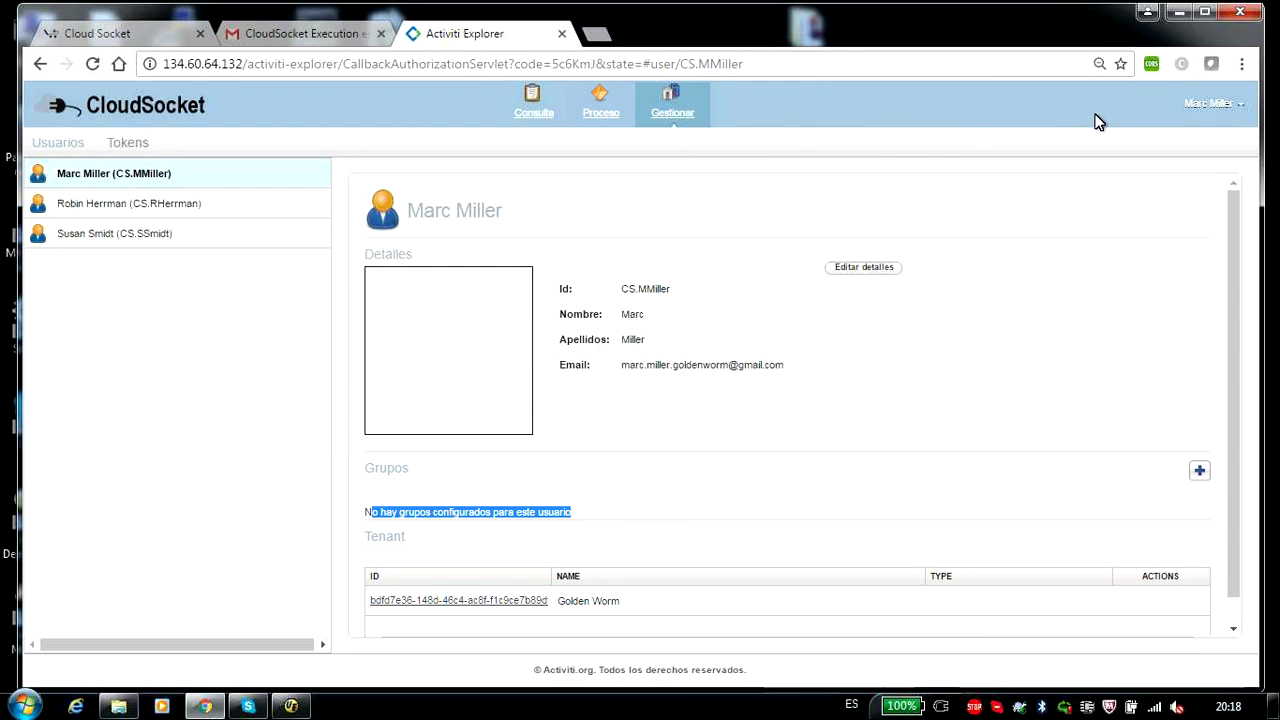
click(1234, 105)
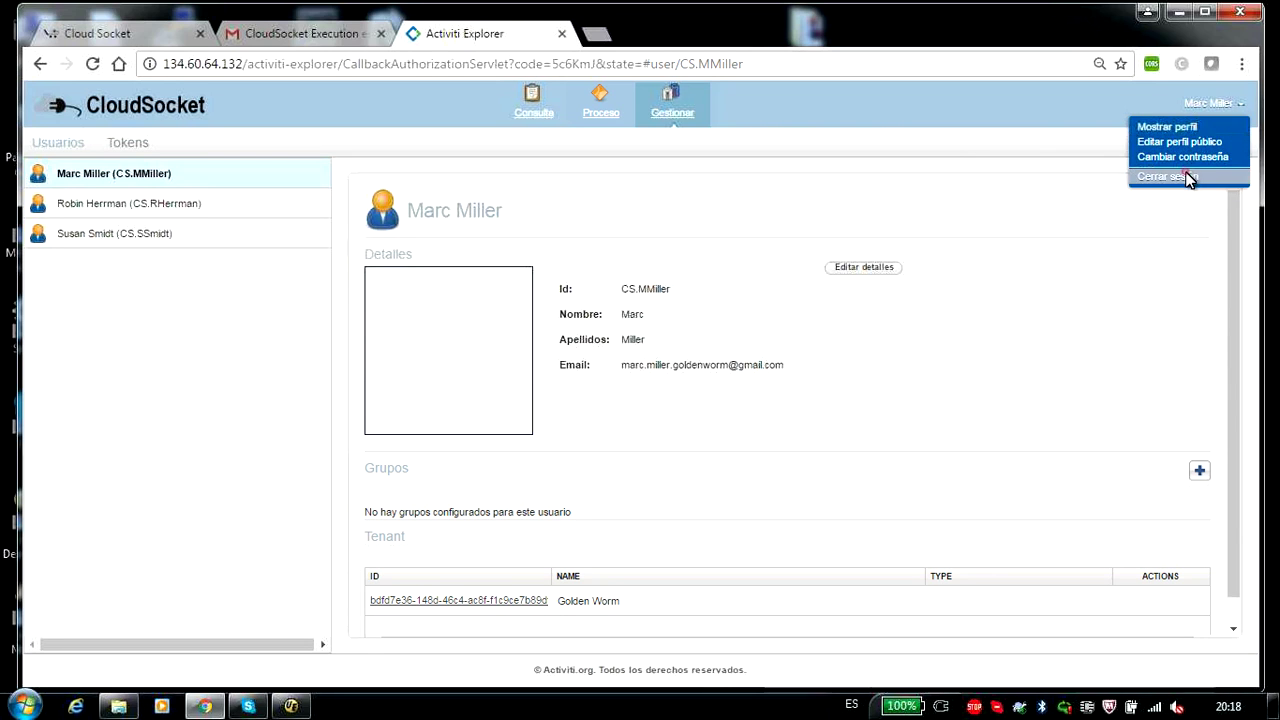
click(1188, 176)
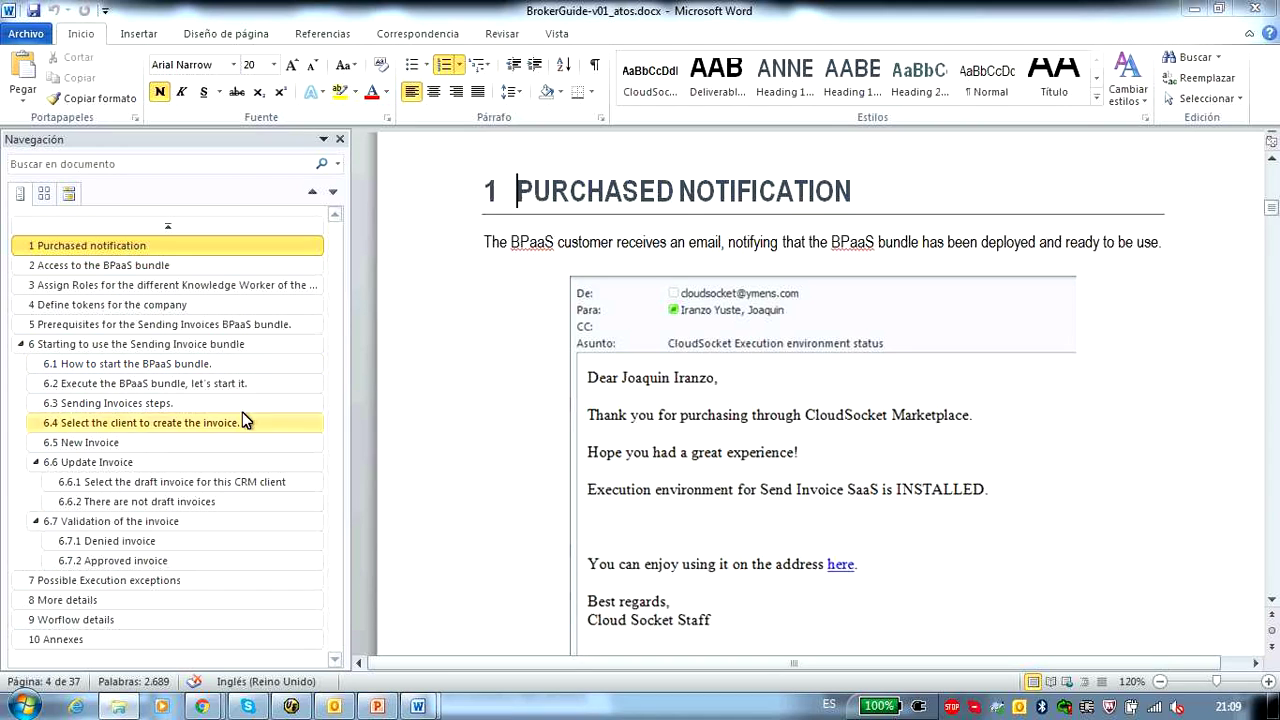
- Read the BrokerGuide's Assign Roles and Define tokens for the company sections
click(102, 284)
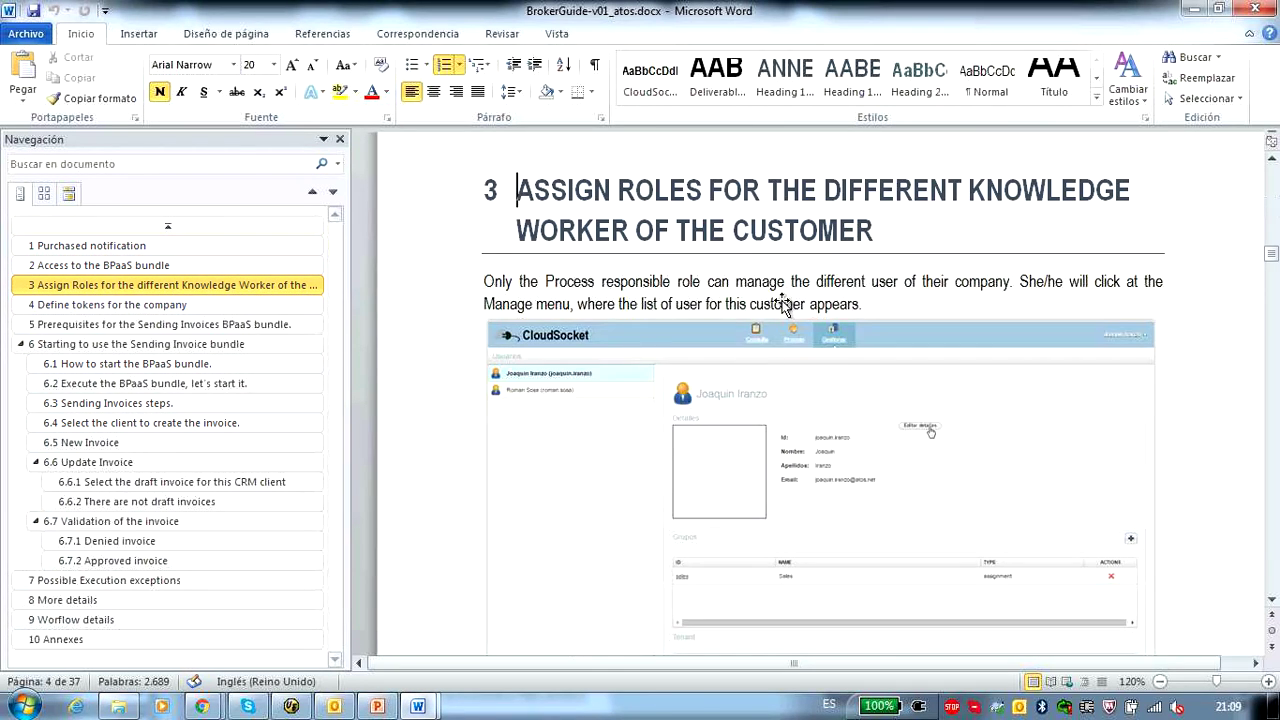
scroll(838, 357, down, 1)
scroll(838, 357, down, 10)
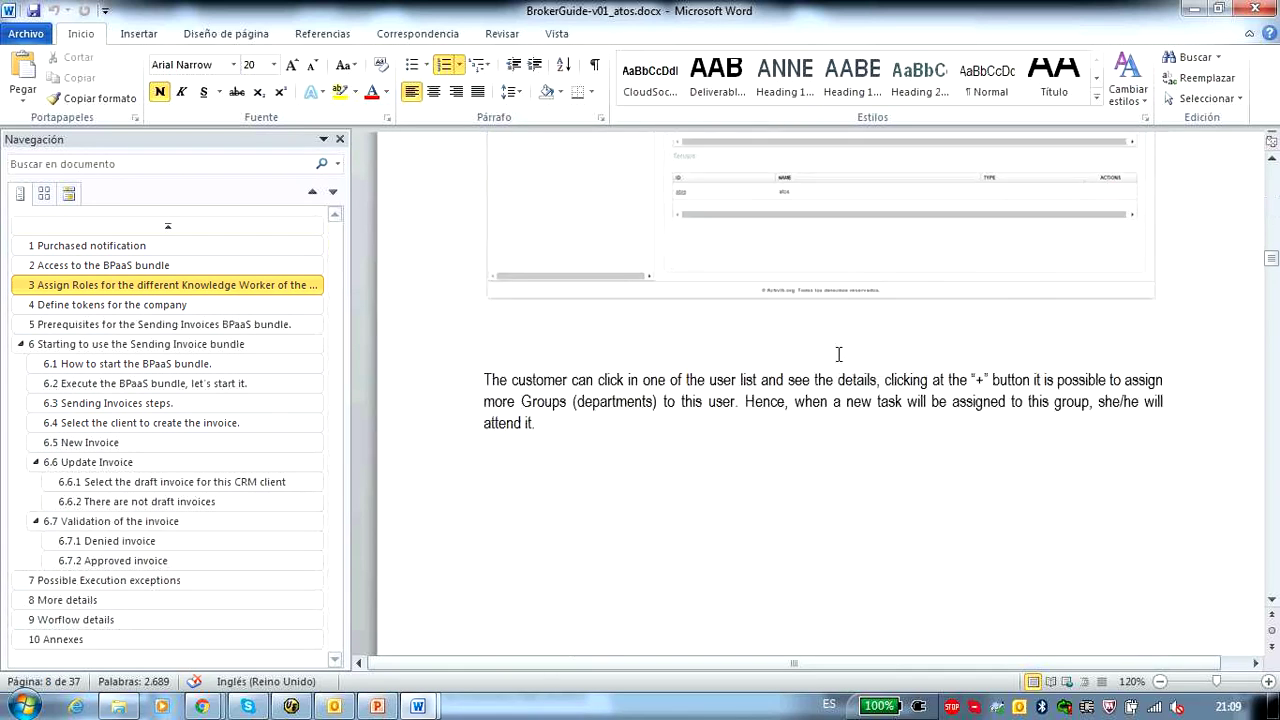
scroll(838, 362, down, 4)
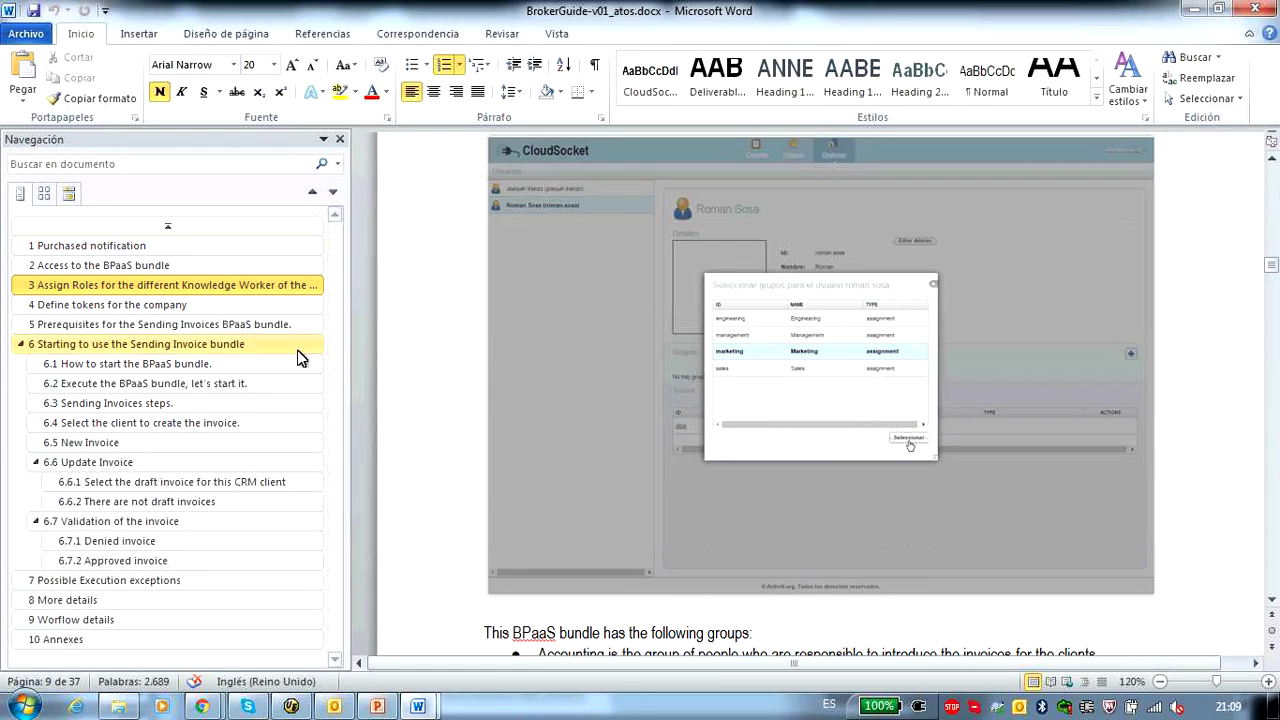
click(148, 306)
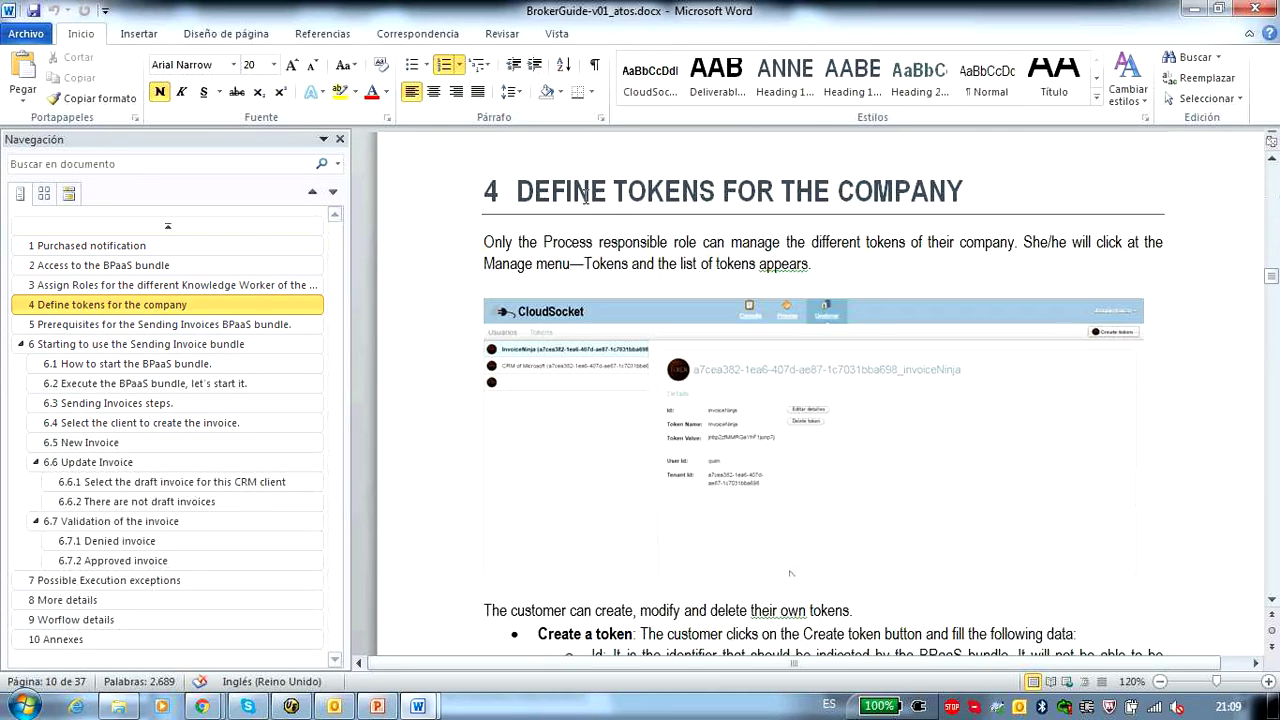
scroll(695, 318, down, 9)
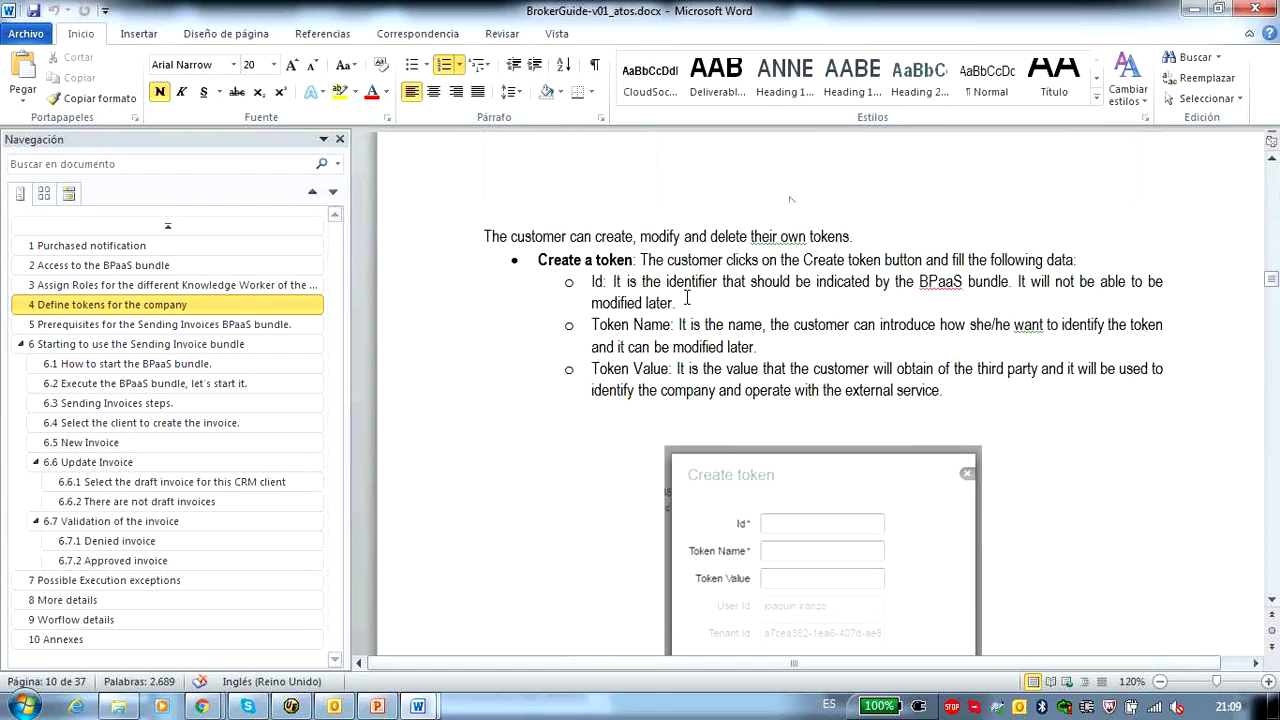
scroll(695, 318, down, 10)
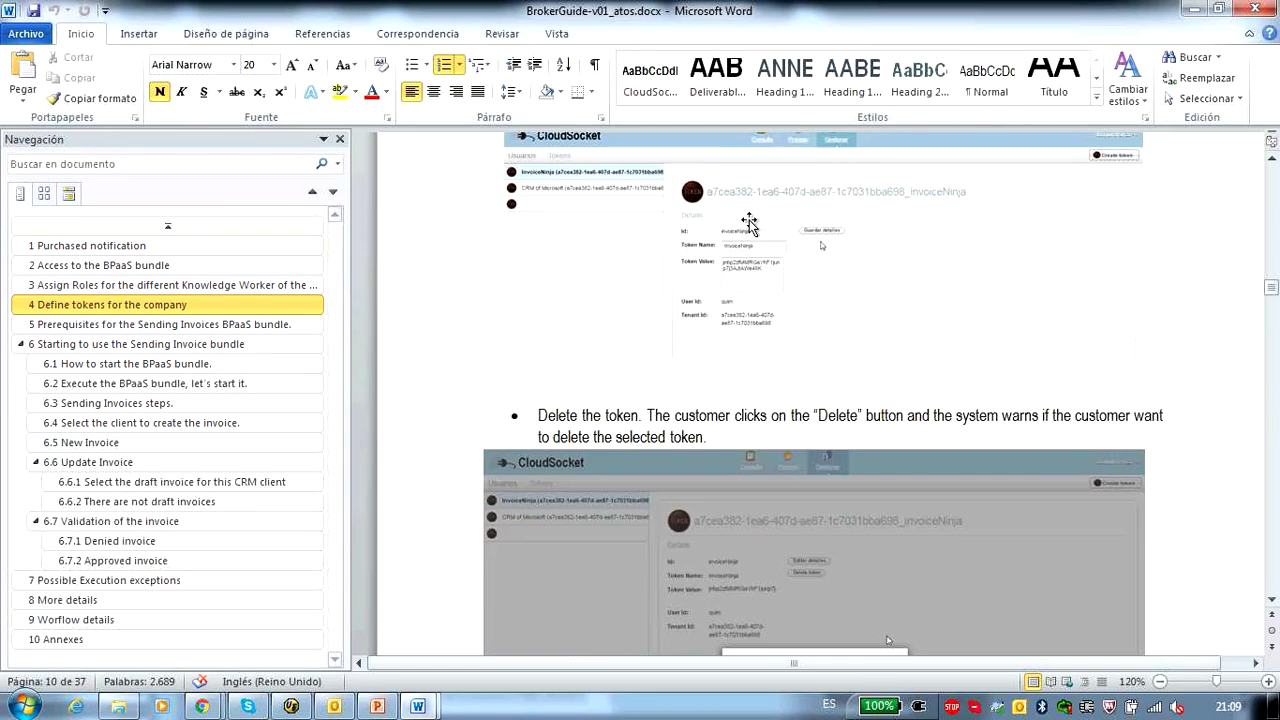
- Read through the Prerequisites section, marking lines along the way
click(149, 327)
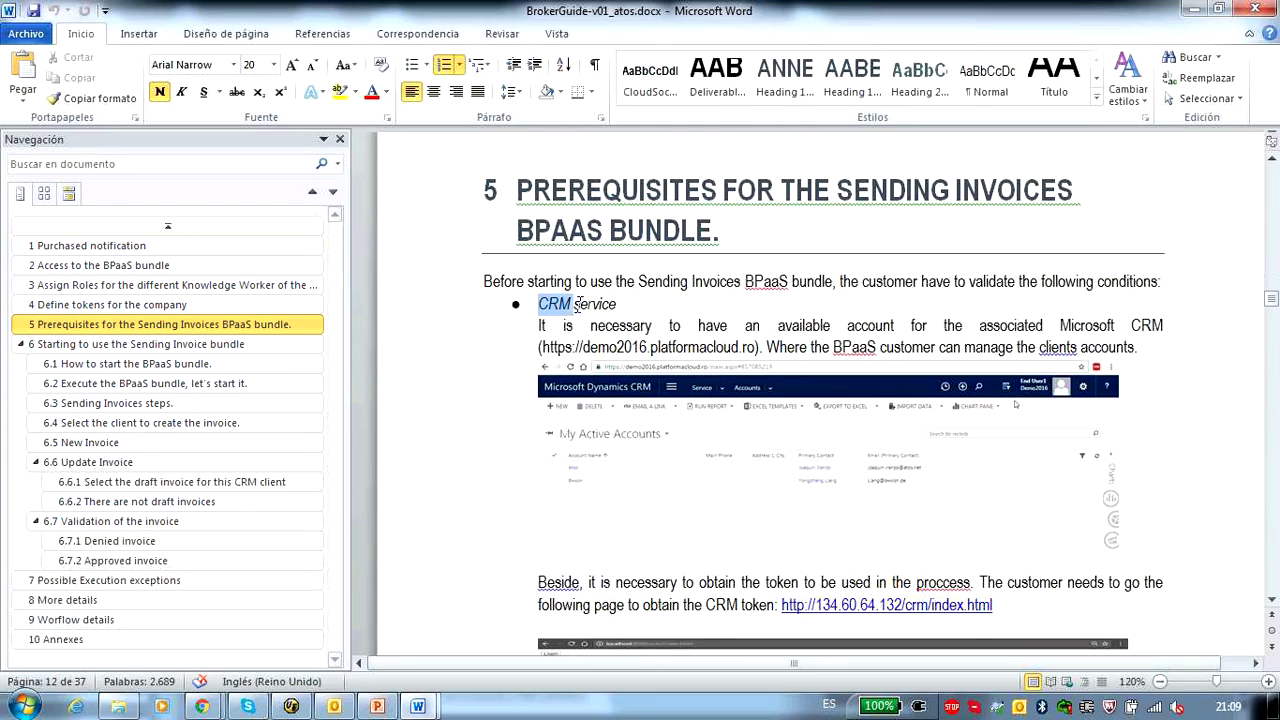
drag(540, 303, 626, 309)
scroll(852, 374, down, 16)
scroll(852, 374, down, 15)
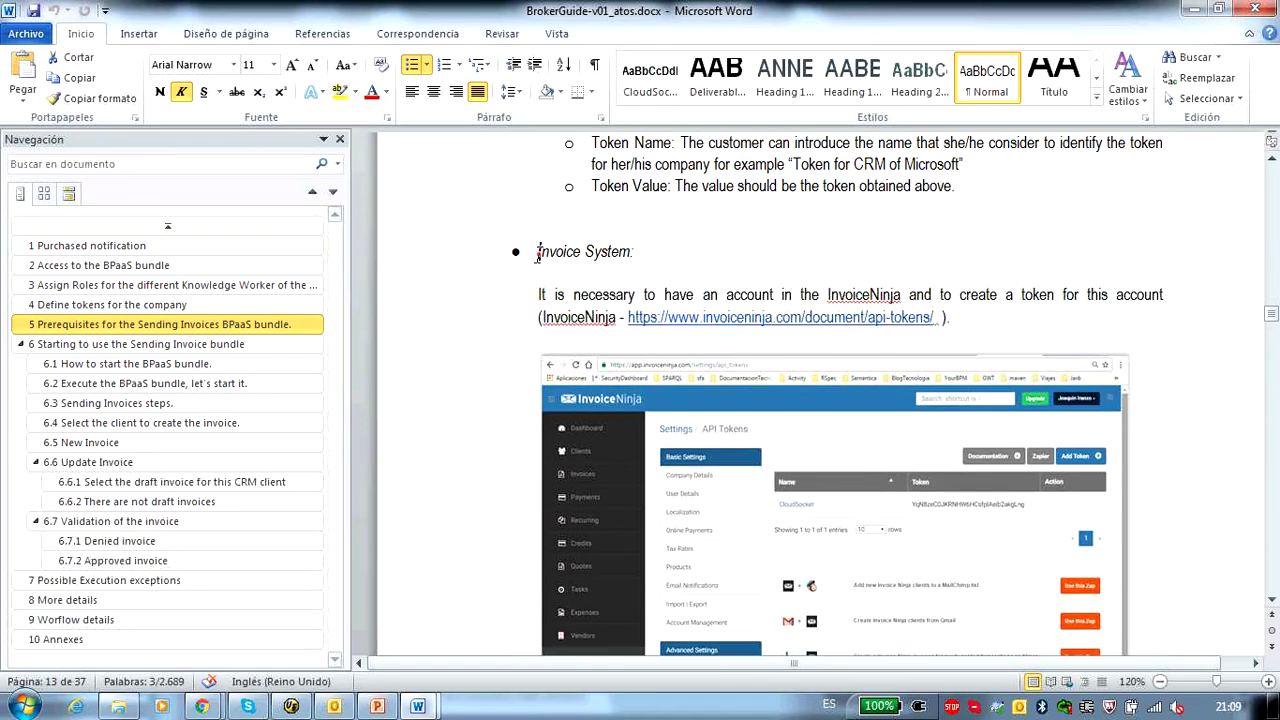
drag(537, 253, 638, 255)
scroll(891, 410, down, 15)
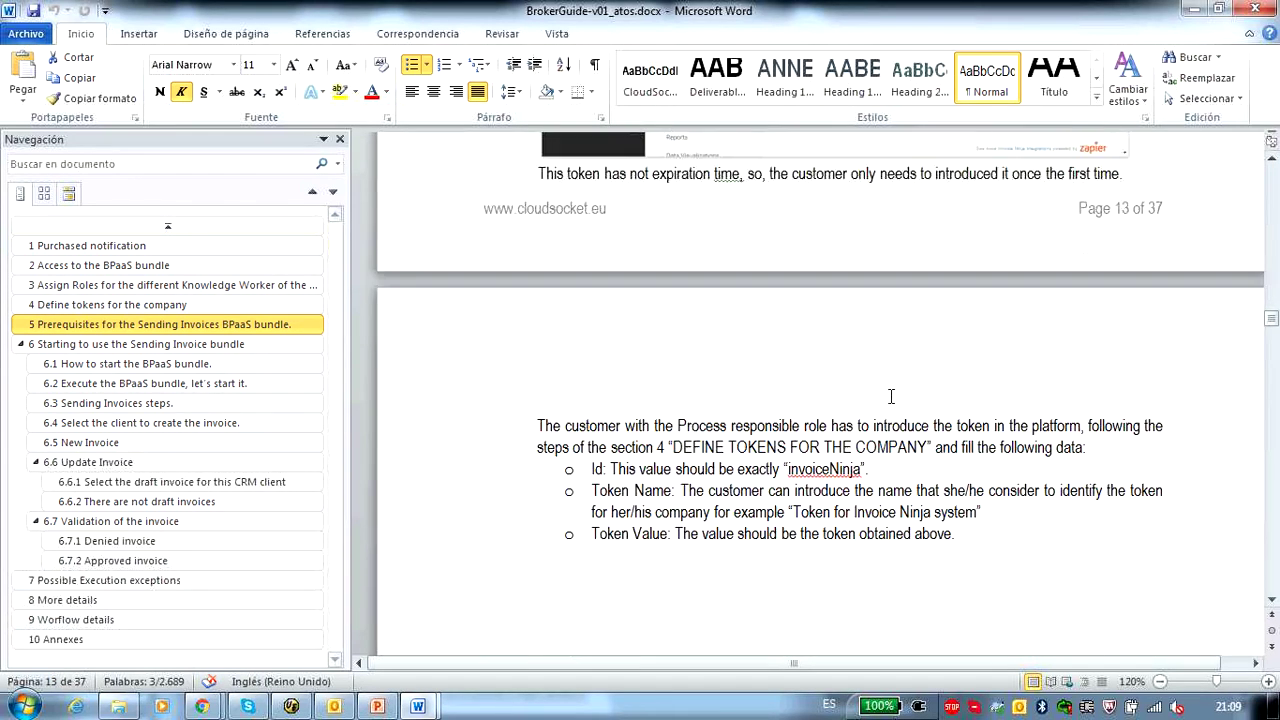
scroll(891, 397, down, 5)
- Read section 6 on using the bundle and How to start the BPaaS bundle
click(166, 344)
click(166, 364)
scroll(829, 356, down, 3)
scroll(829, 356, down, 3)
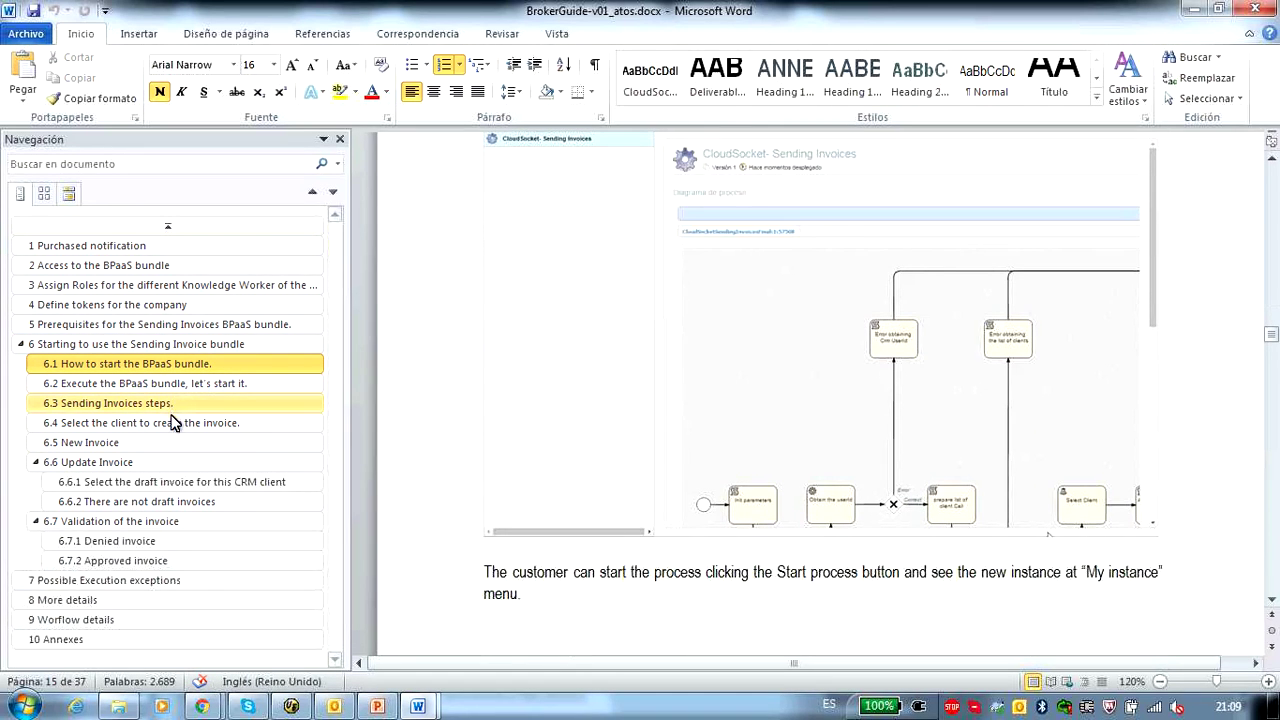
- Review Possible Execution exceptions, marking the Error: 401 line, then switch to EndUserGuide-v01.docx
click(133, 584)
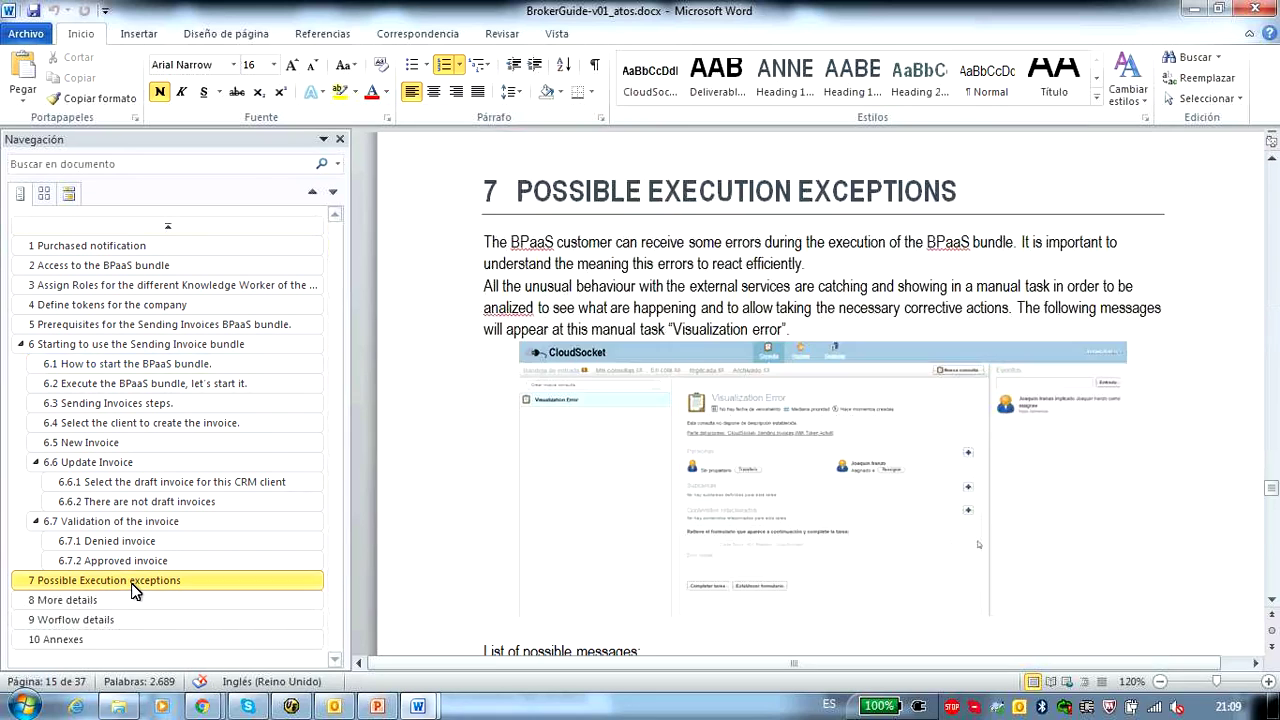
scroll(832, 304, down, 3)
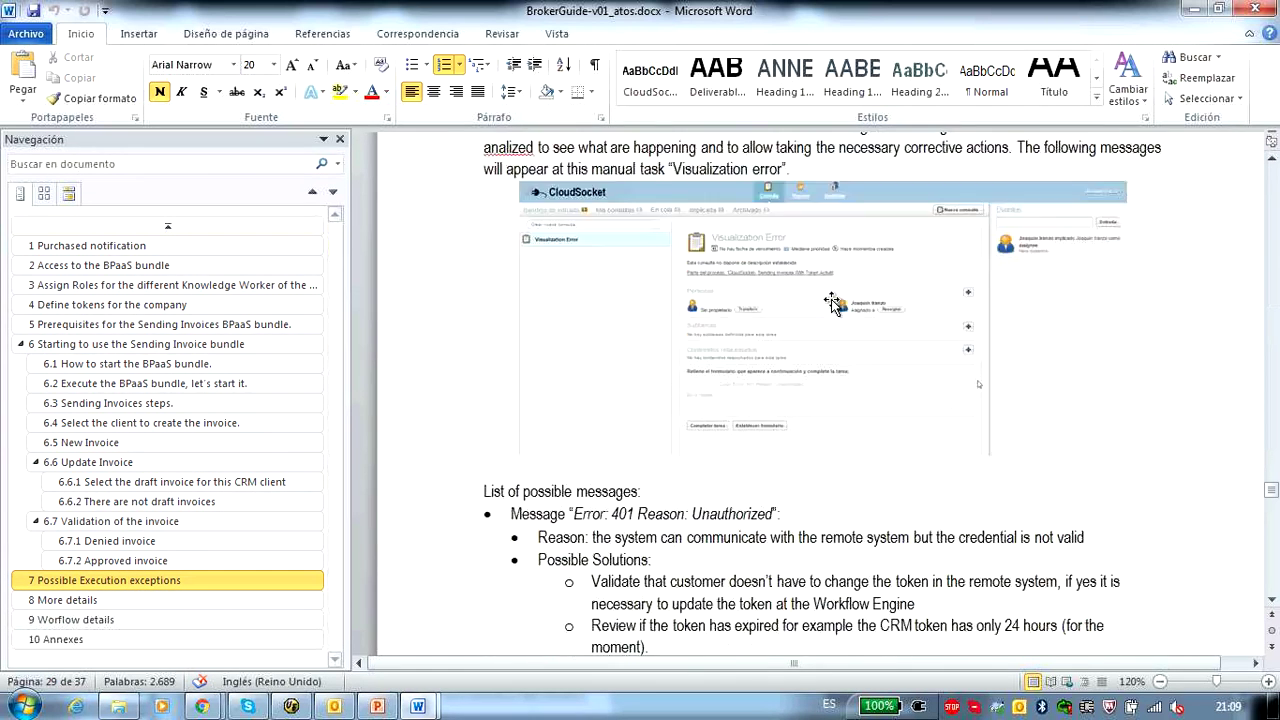
scroll(832, 304, down, 4)
drag(535, 300, 749, 300)
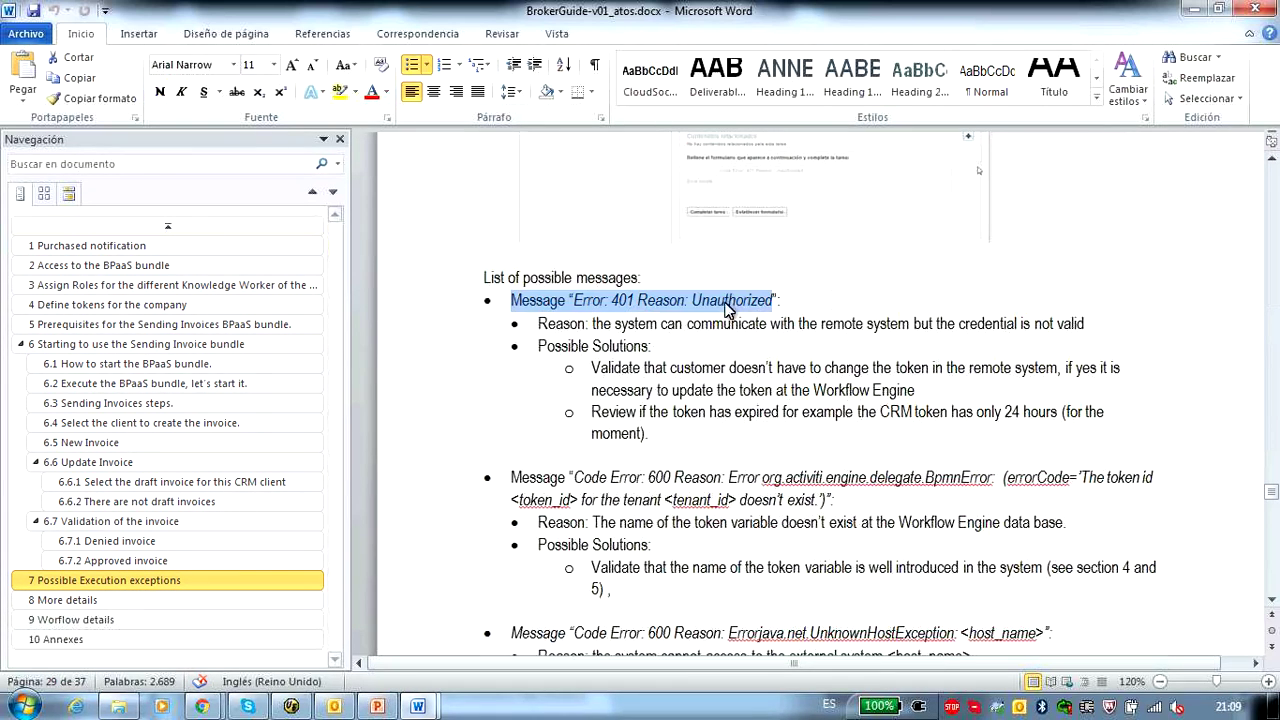
drag(538, 323, 586, 356)
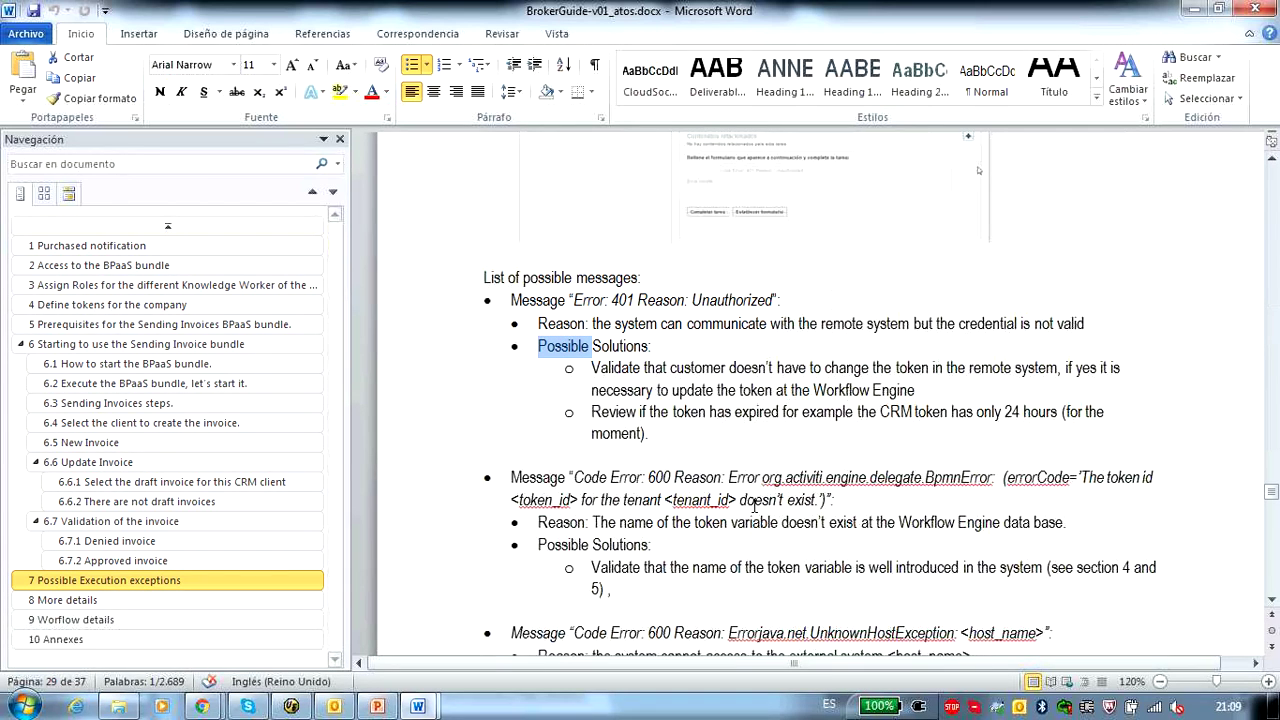
click(424, 706)
click(373, 638)
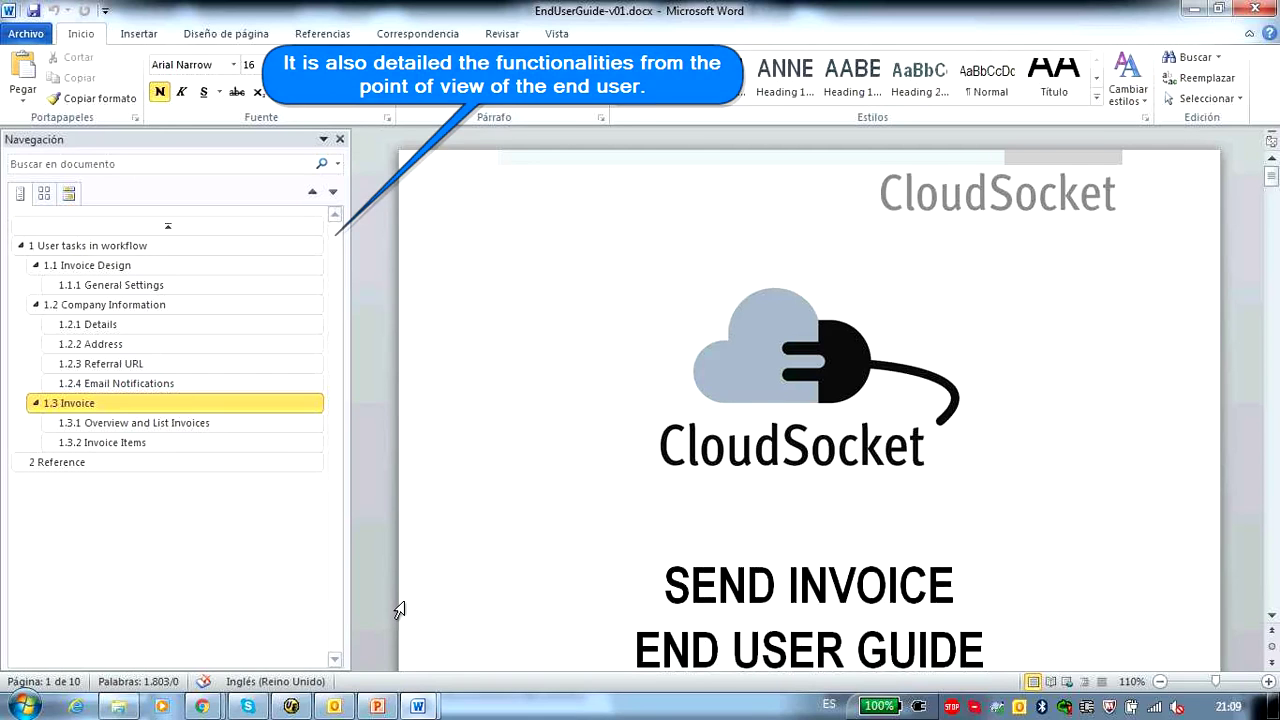
- Jump through the guide's User tasks in workflow, General Settings and Company Information sections
click(130, 248)
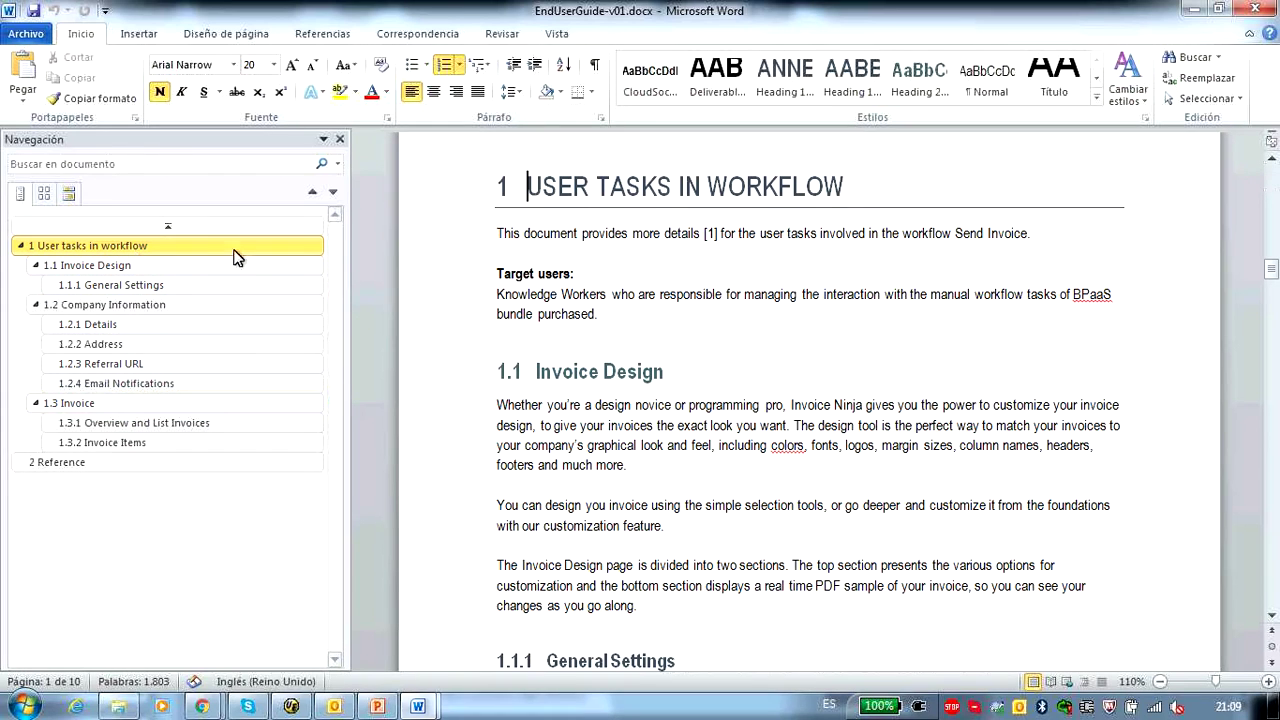
scroll(858, 220, down, 5)
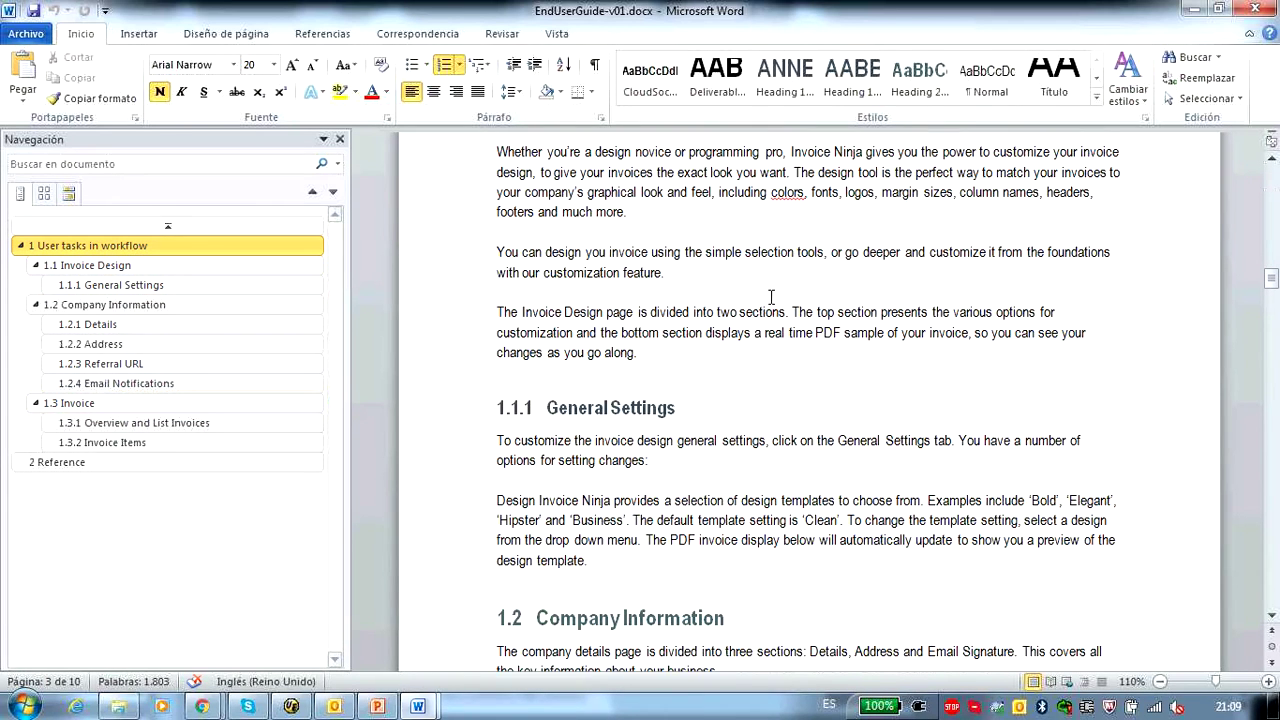
click(137, 287)
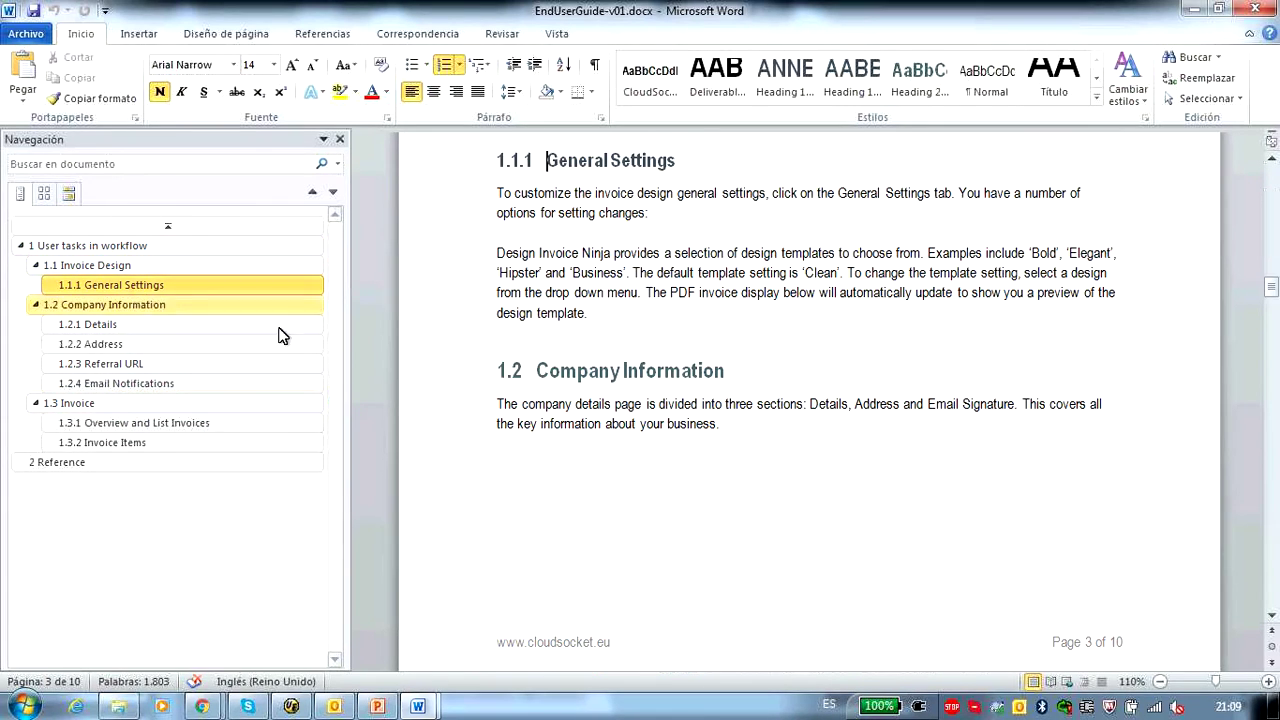
click(167, 305)
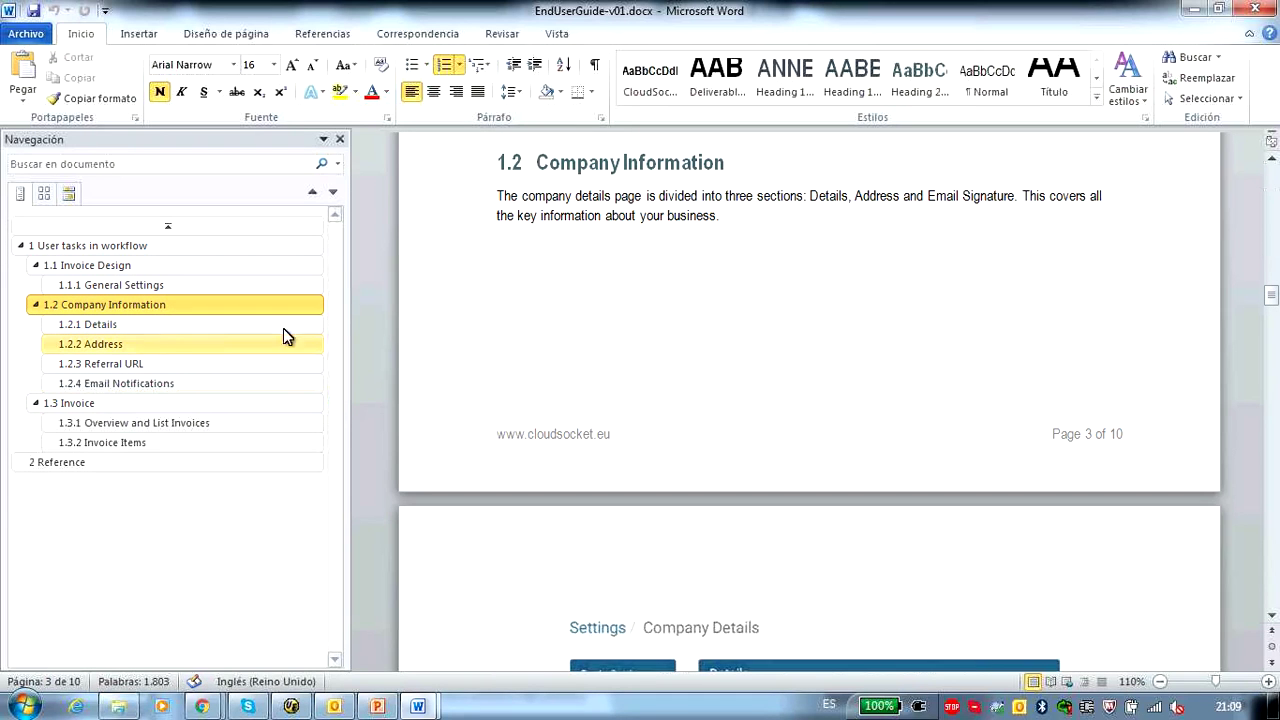
scroll(823, 260, down, 5)
scroll(860, 300, down, 5)
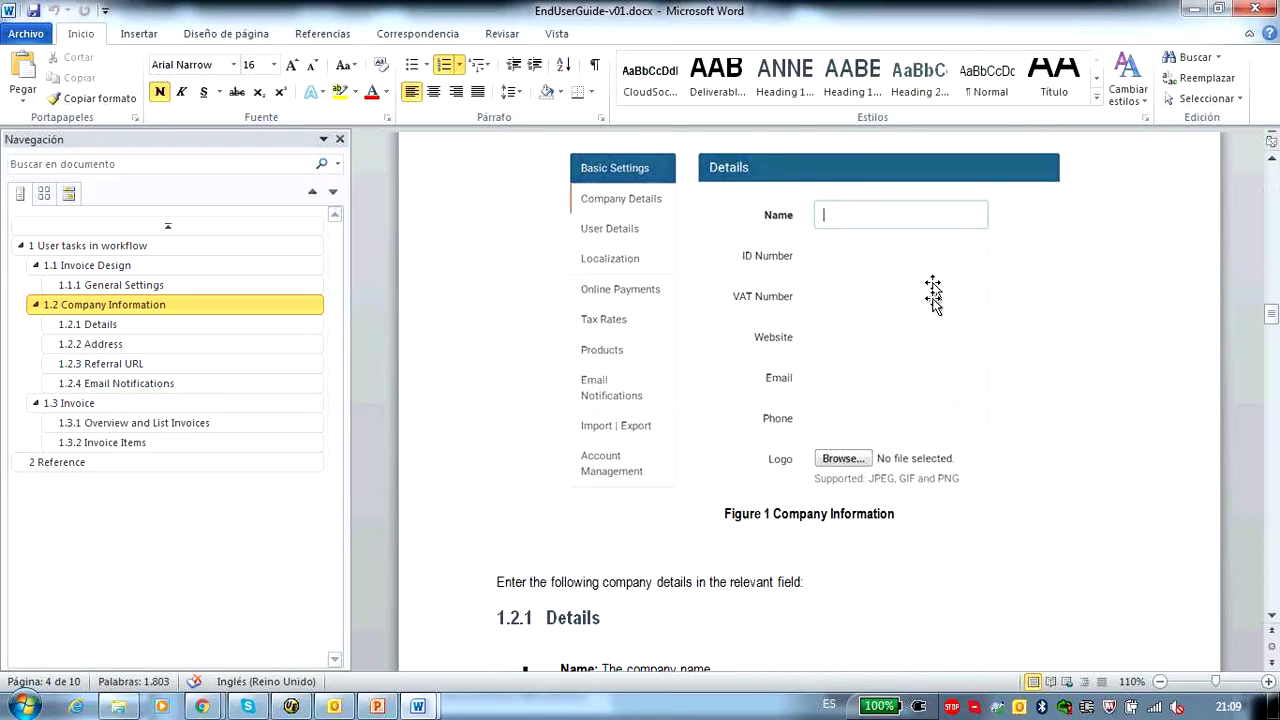
scroll(932, 330, down, 9)
scroll(932, 380, down, 1)
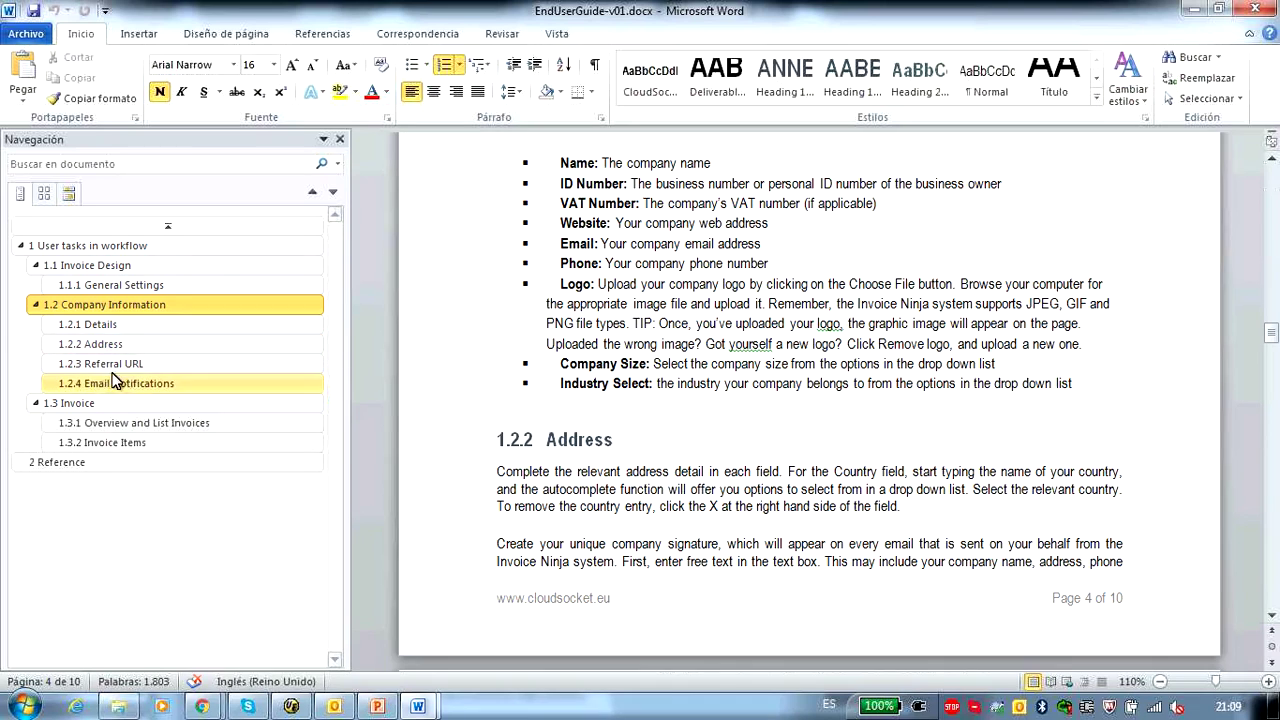
- Go to section 1.3 Invoice, place the cursor in the Draft bullet, and scroll to Figure 5
click(70, 403)
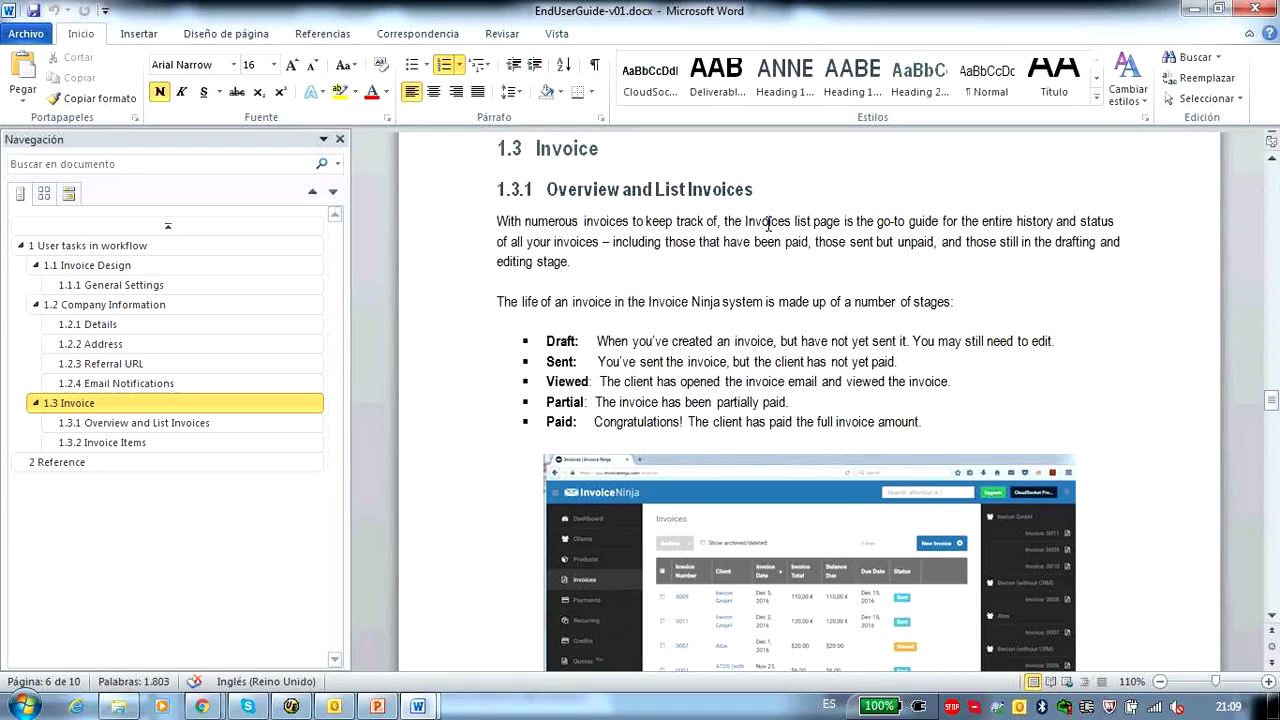
scroll(662, 367, down, 1)
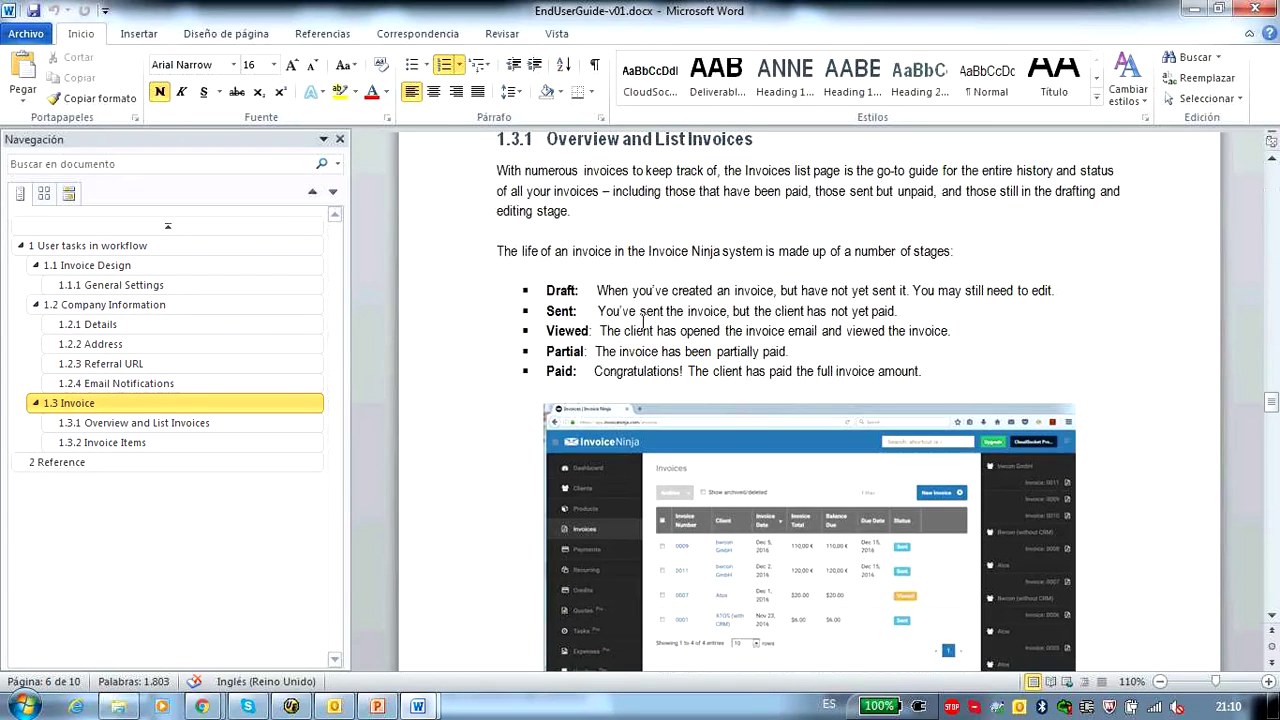
click(598, 290)
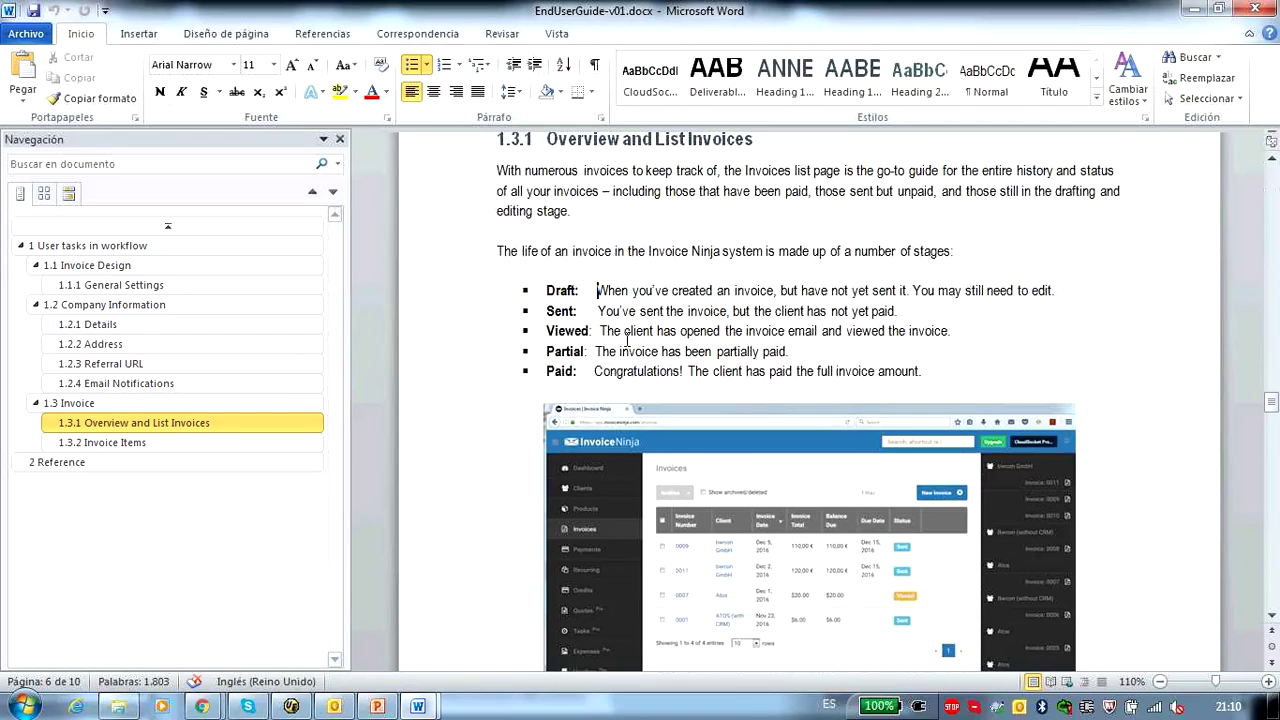
scroll(640, 400, down, 3)
scroll(920, 330, down, 15)
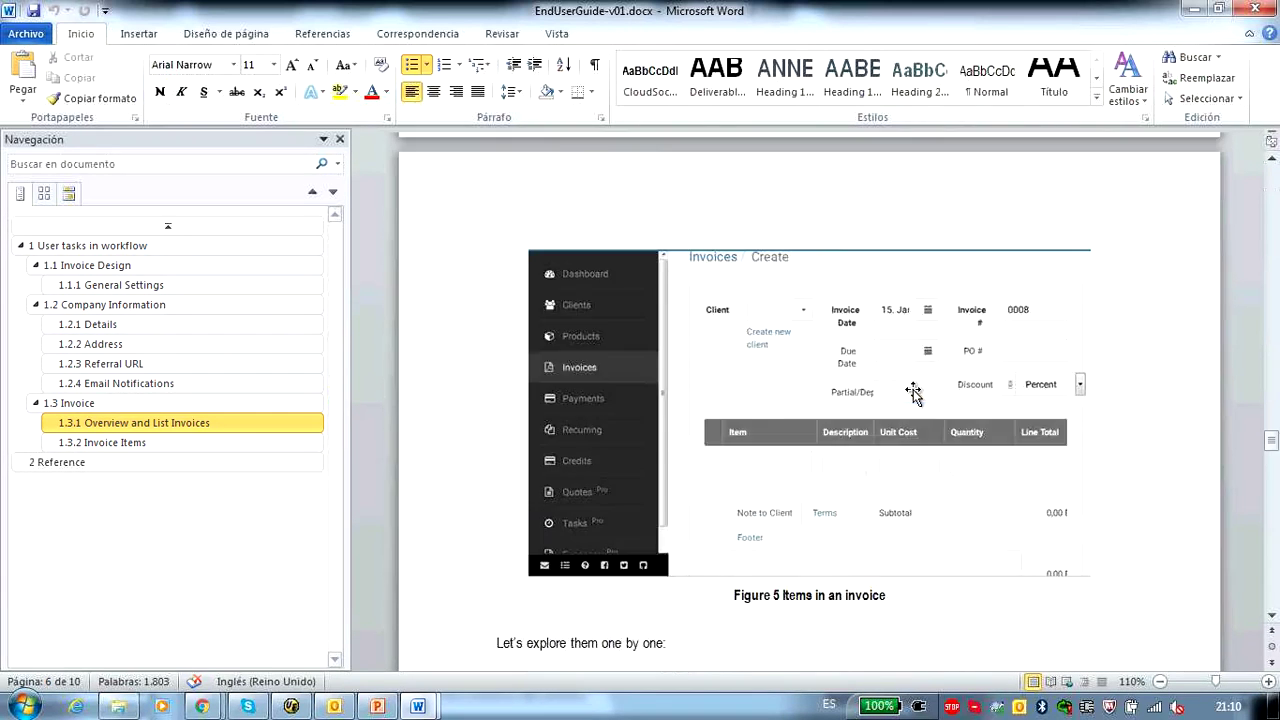
scroll(913, 393, down, 2)
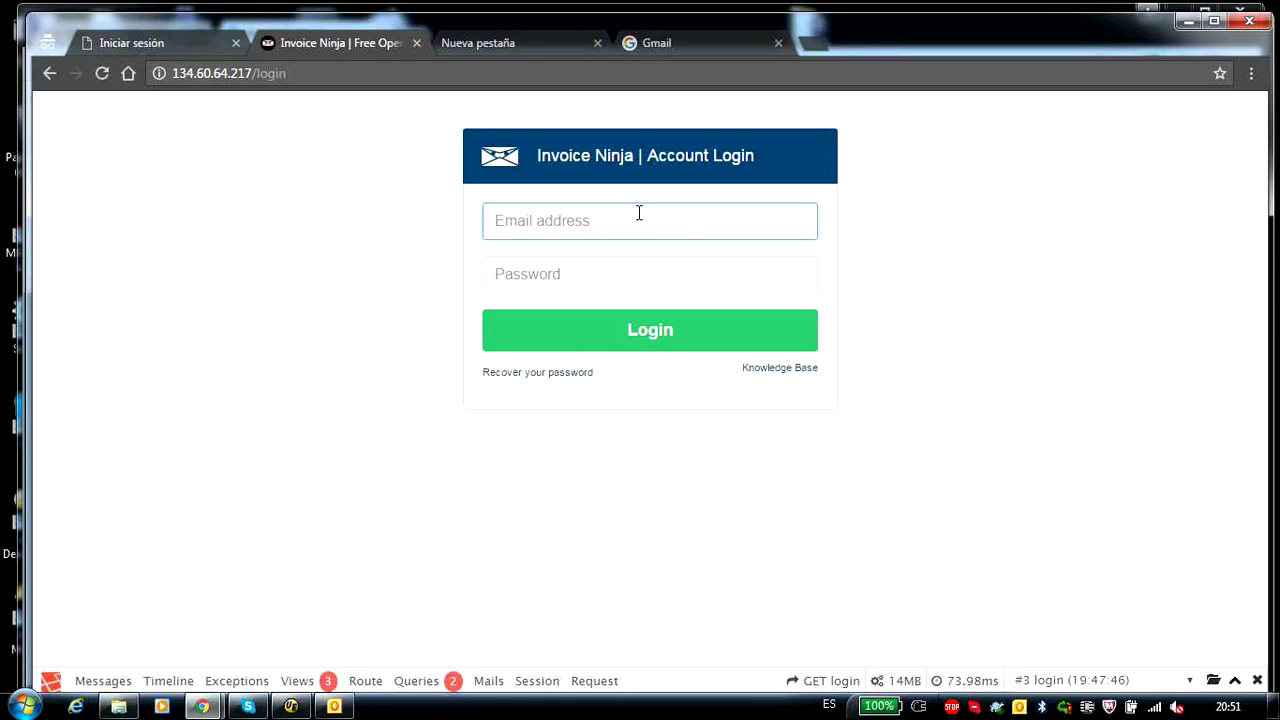
- Log in to Invoice Ninja with the saved e-mail and account password, then view the empty Invoices list
text(Clo)
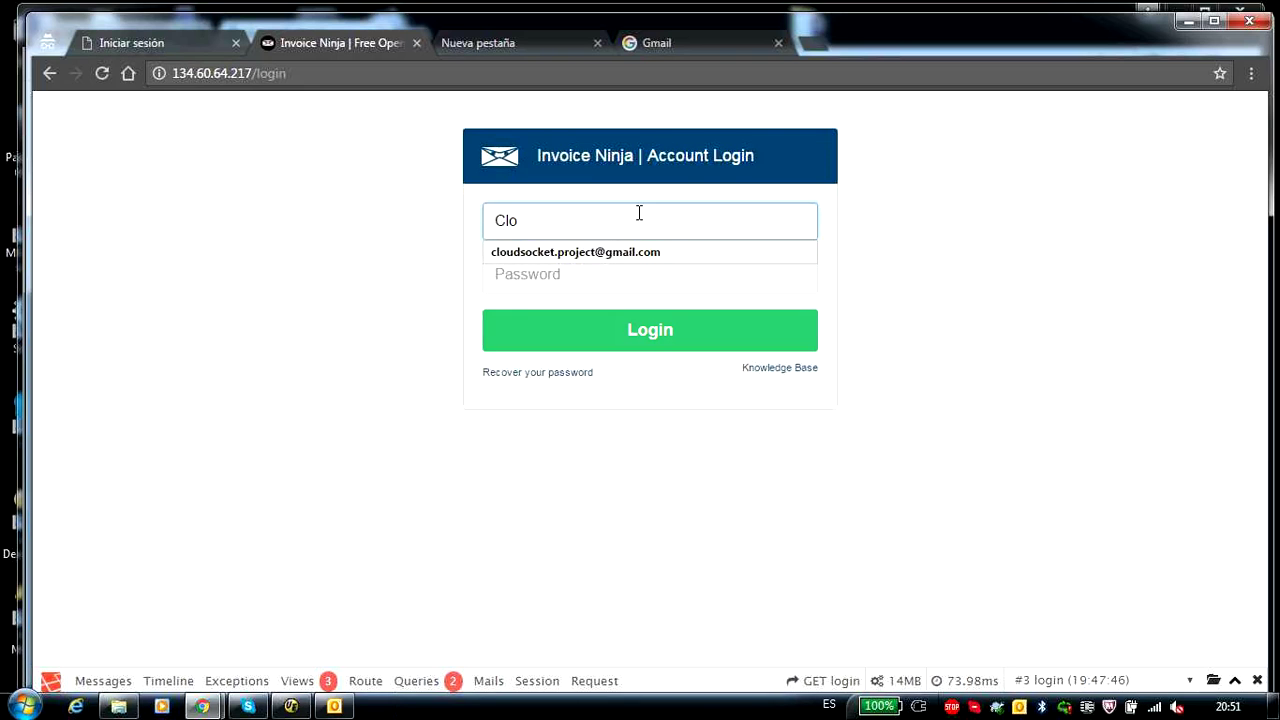
click(621, 259)
click(583, 277)
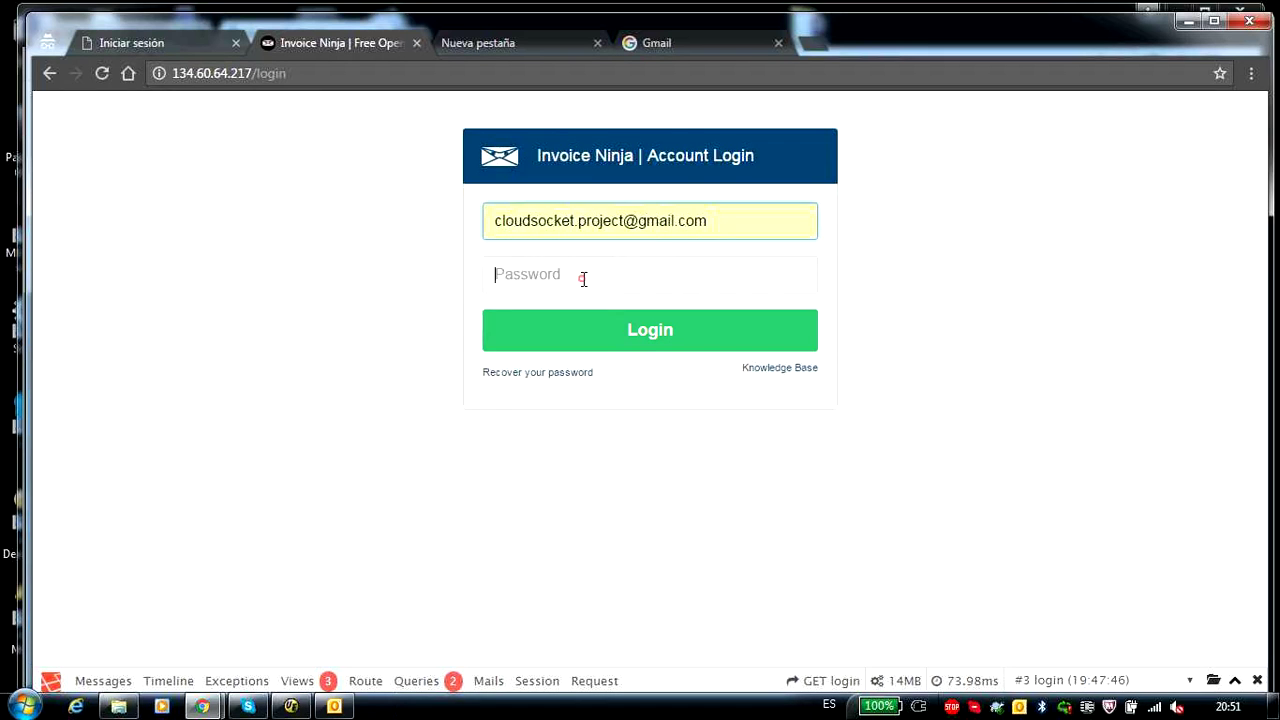
text(•)
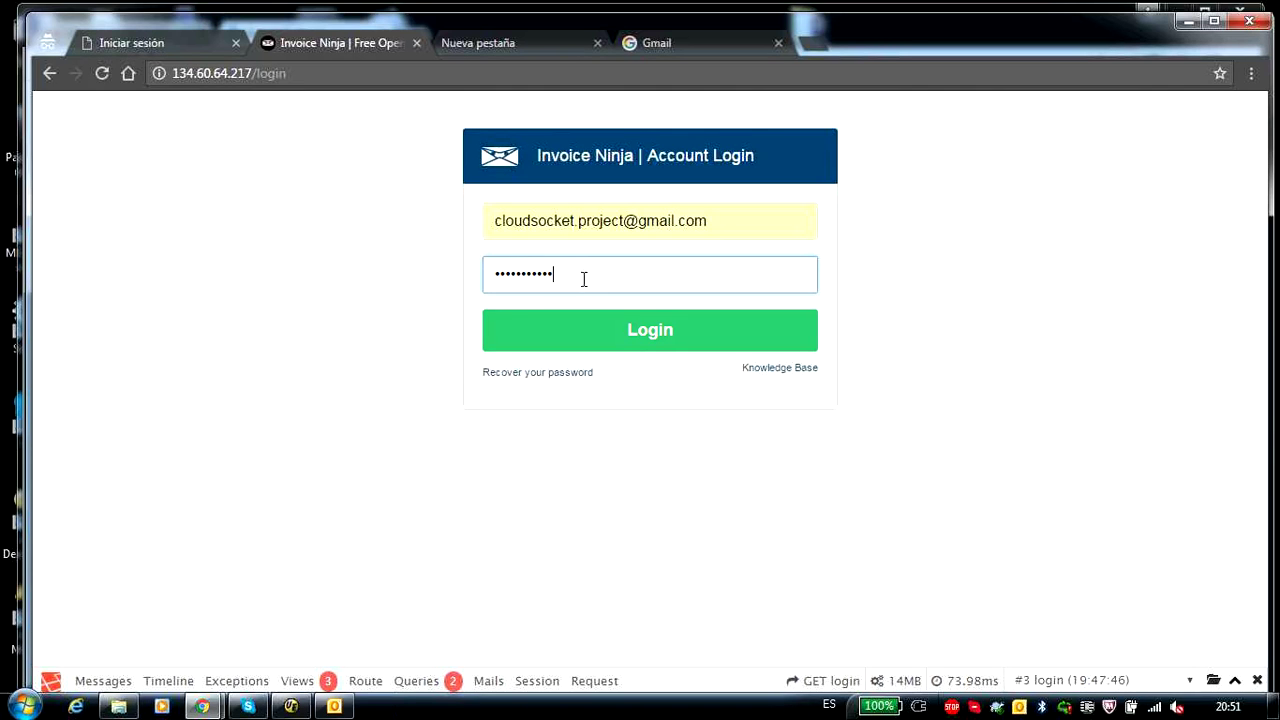
click(621, 336)
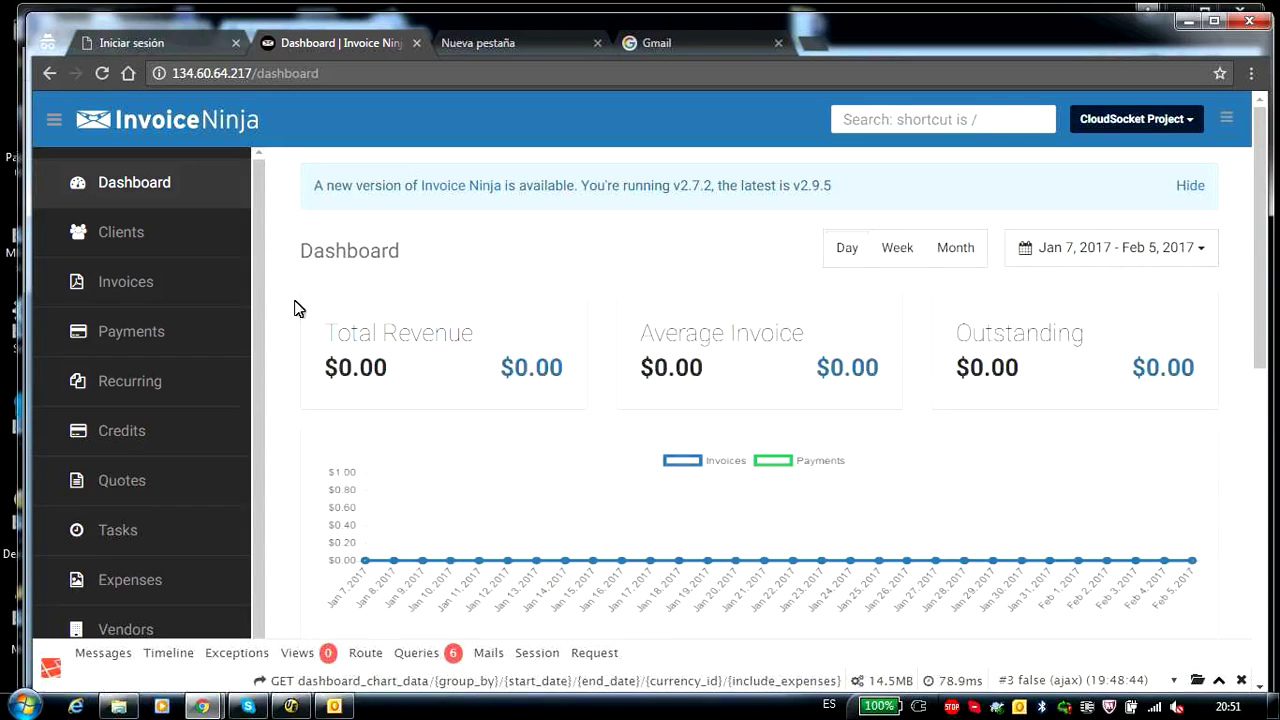
click(128, 282)
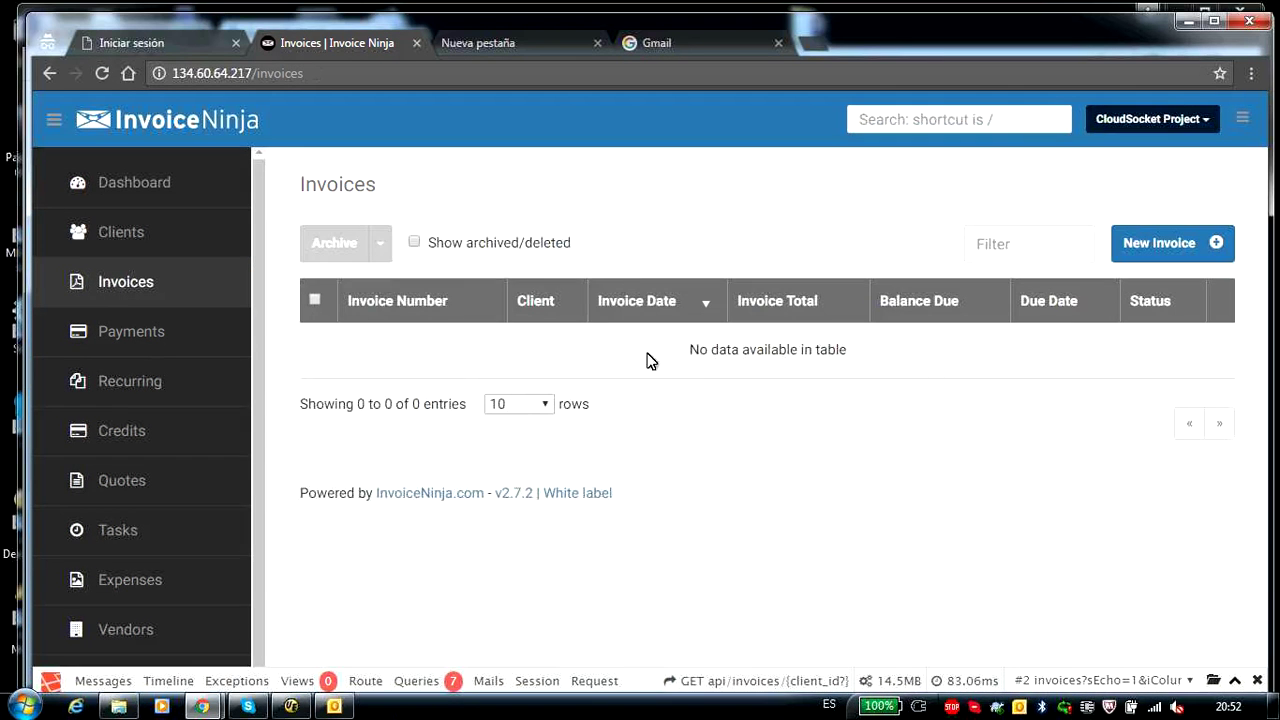
click(190, 48)
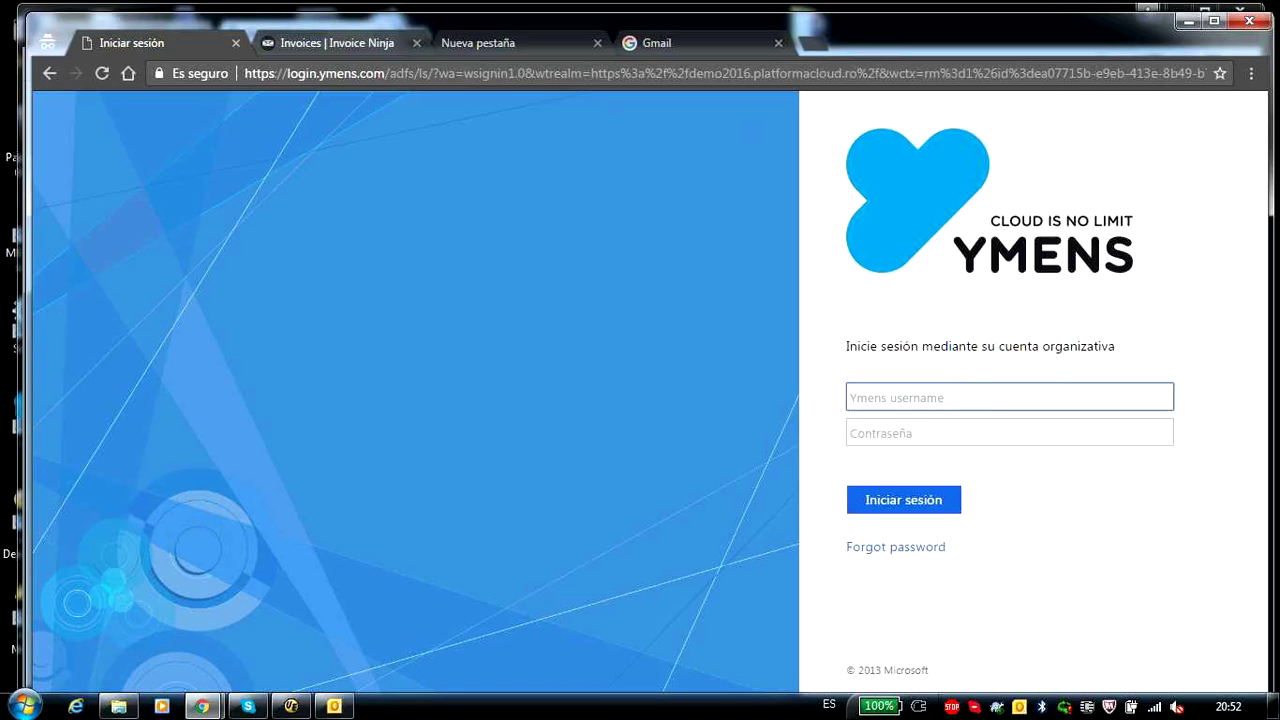
- Enter the organizational username and password on the Ymens page and sign in to Dynamics CRM
key(alt+Tab)
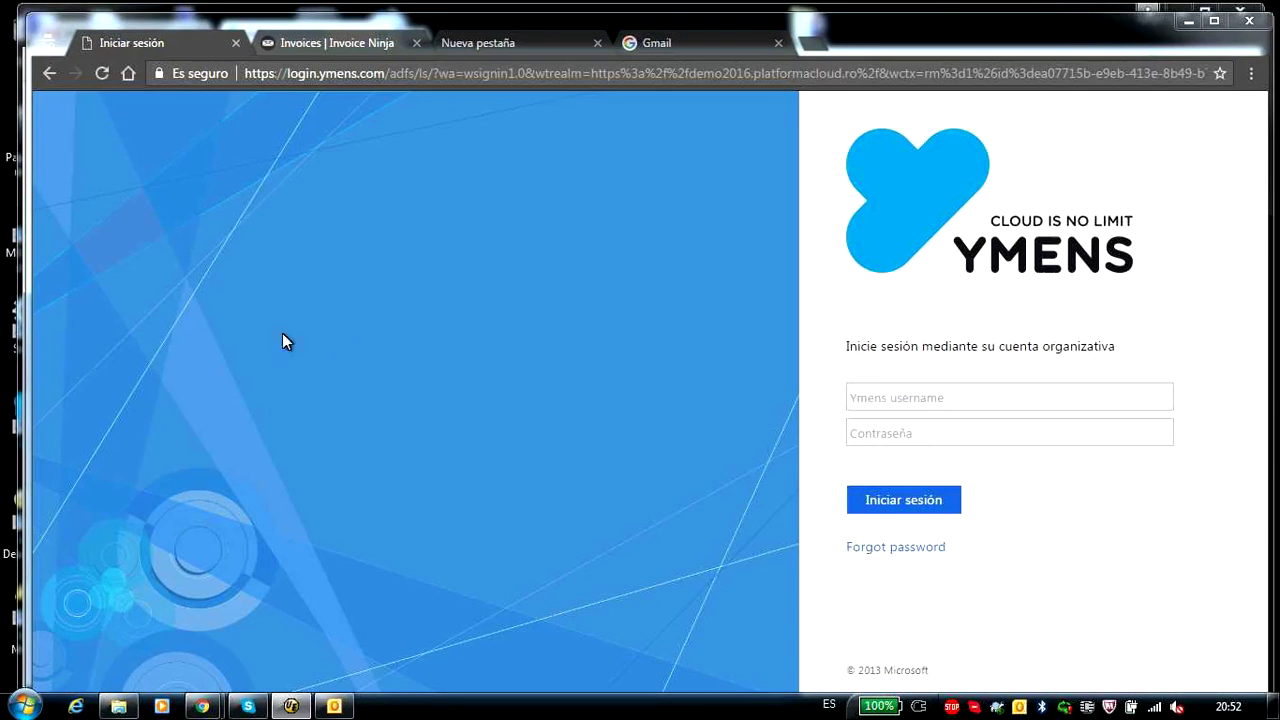
click(912, 386)
text(saas\CS.EndUser1)
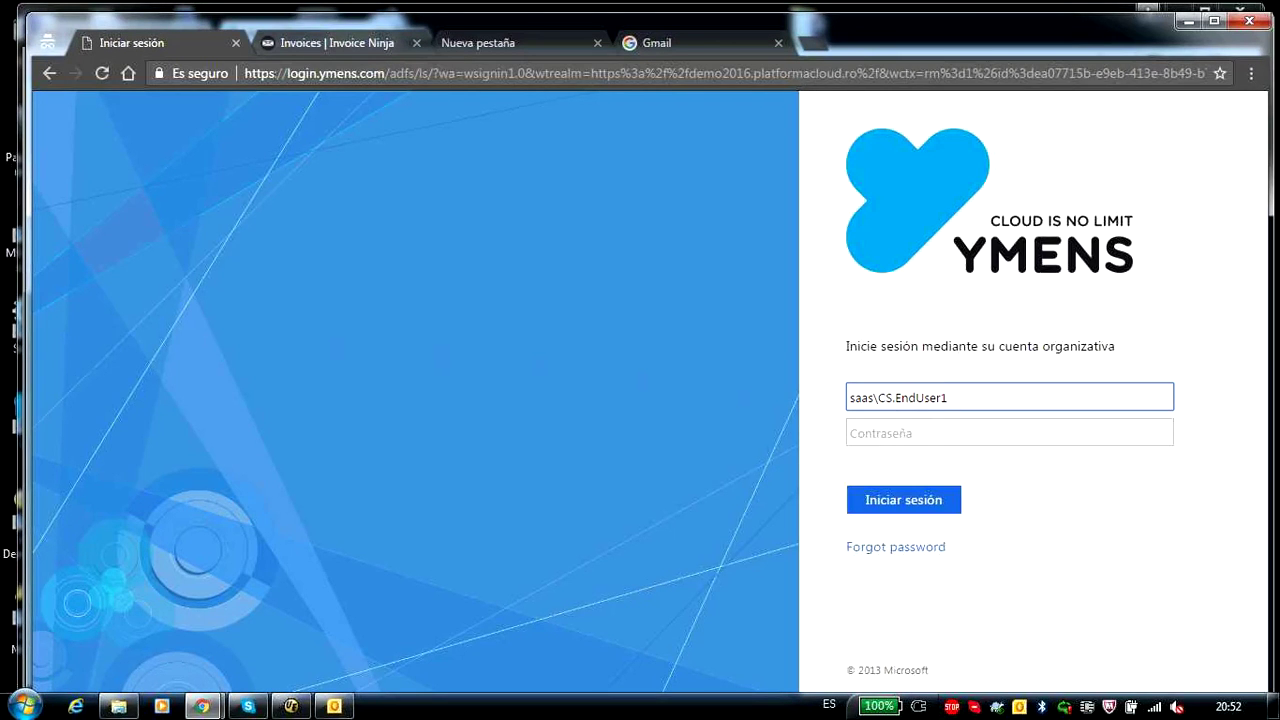
key(alt+Tab)
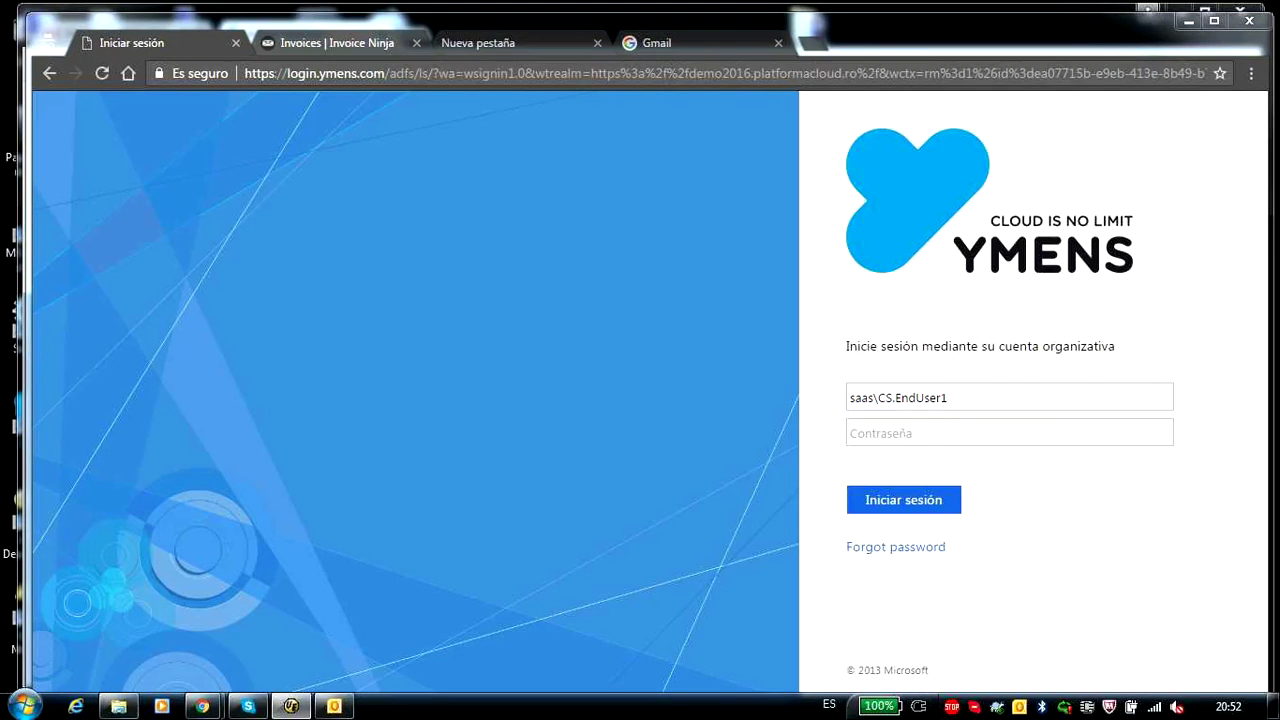
click(913, 432)
text(********)
click(909, 500)
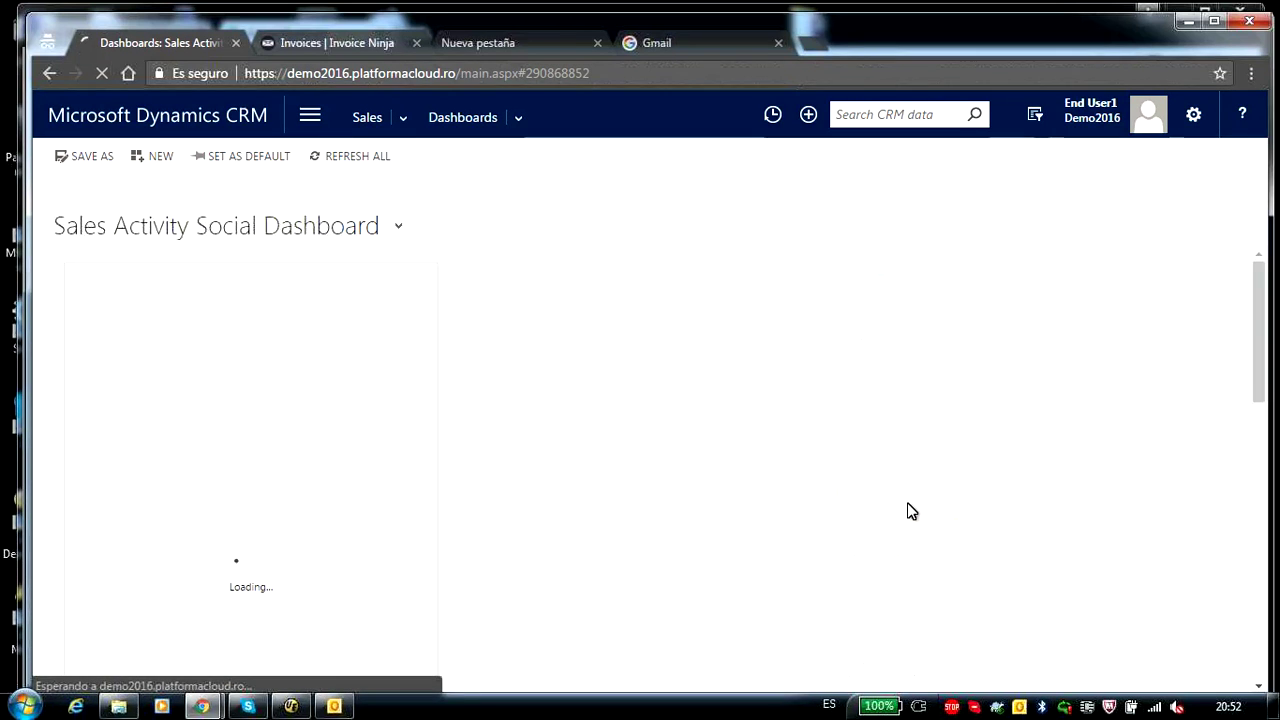
- Open Accounts under Customers in the CRM's Service work area
click(310, 118)
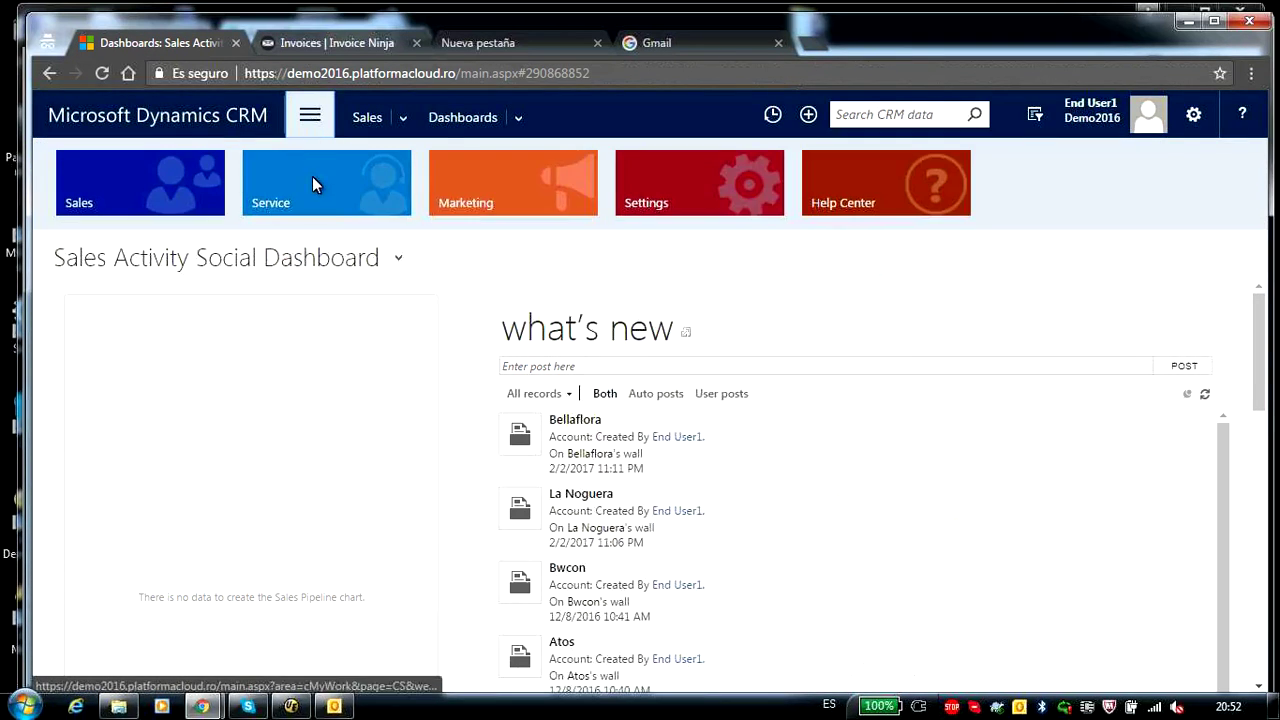
click(311, 190)
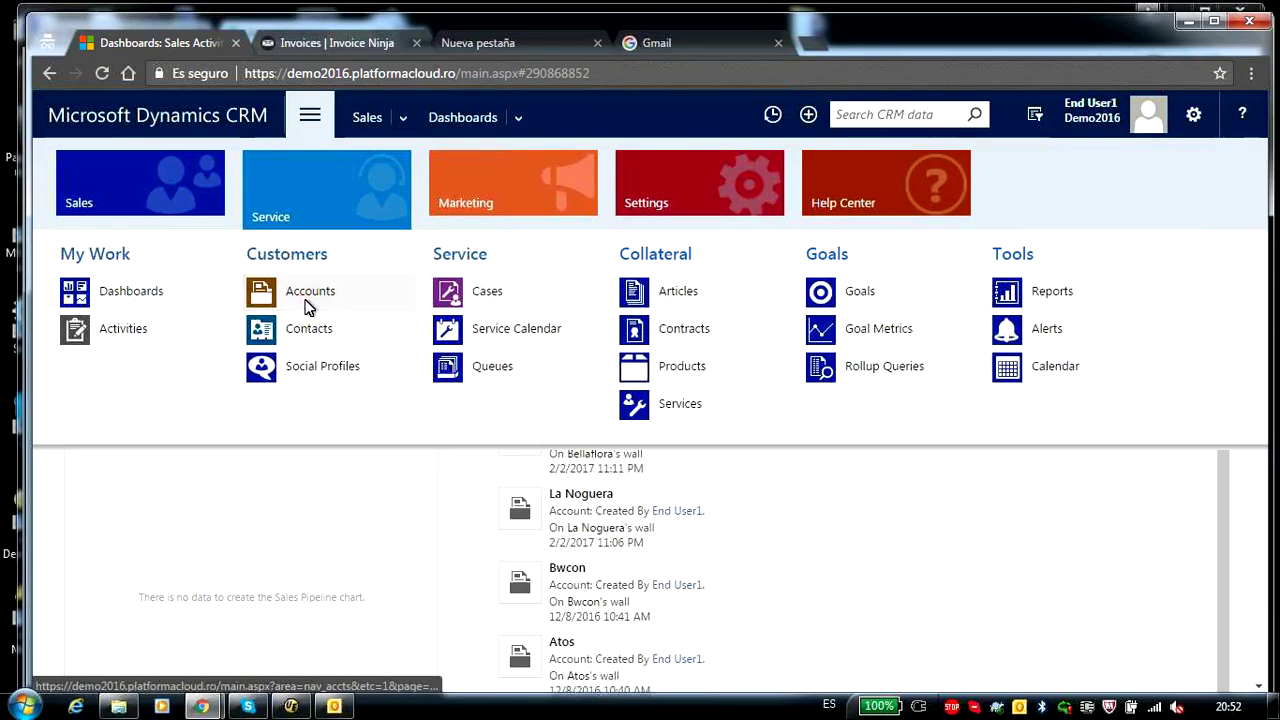
click(309, 300)
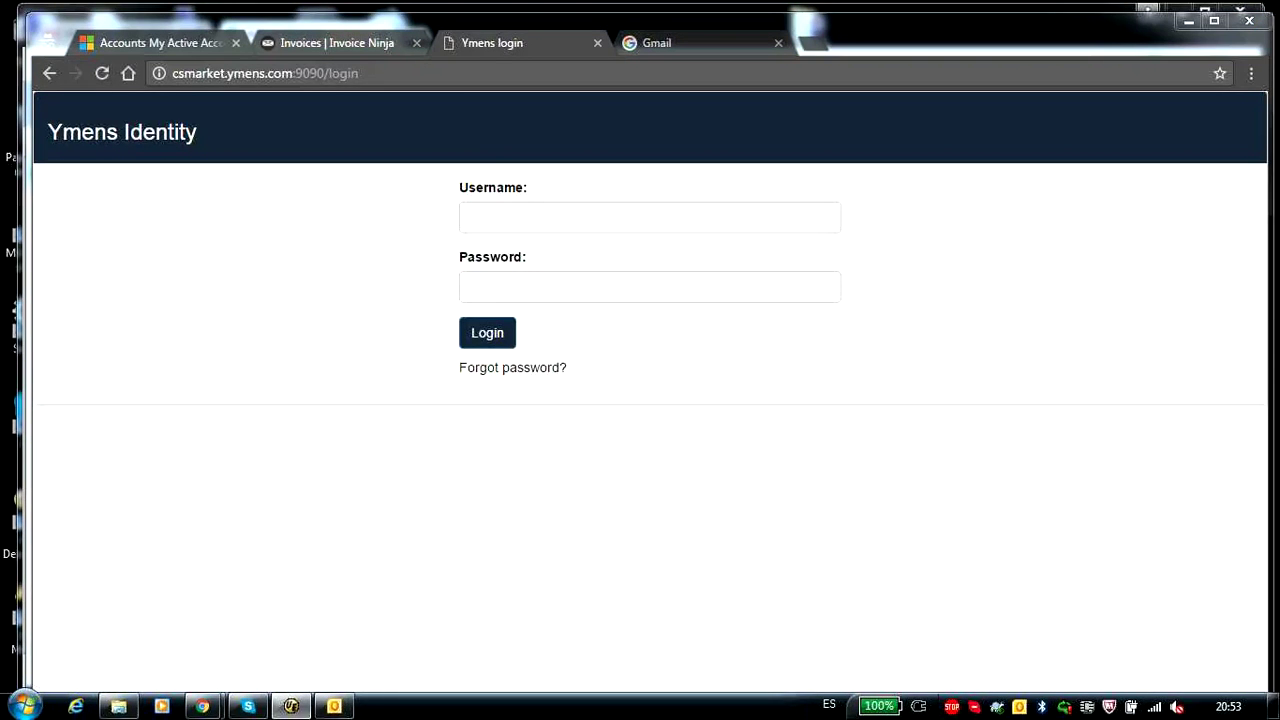
- Log in to Ymens Identity, approve Activiti Explorer's access, and show the queued Accounting tasks
click(535, 218)
click(490, 292)
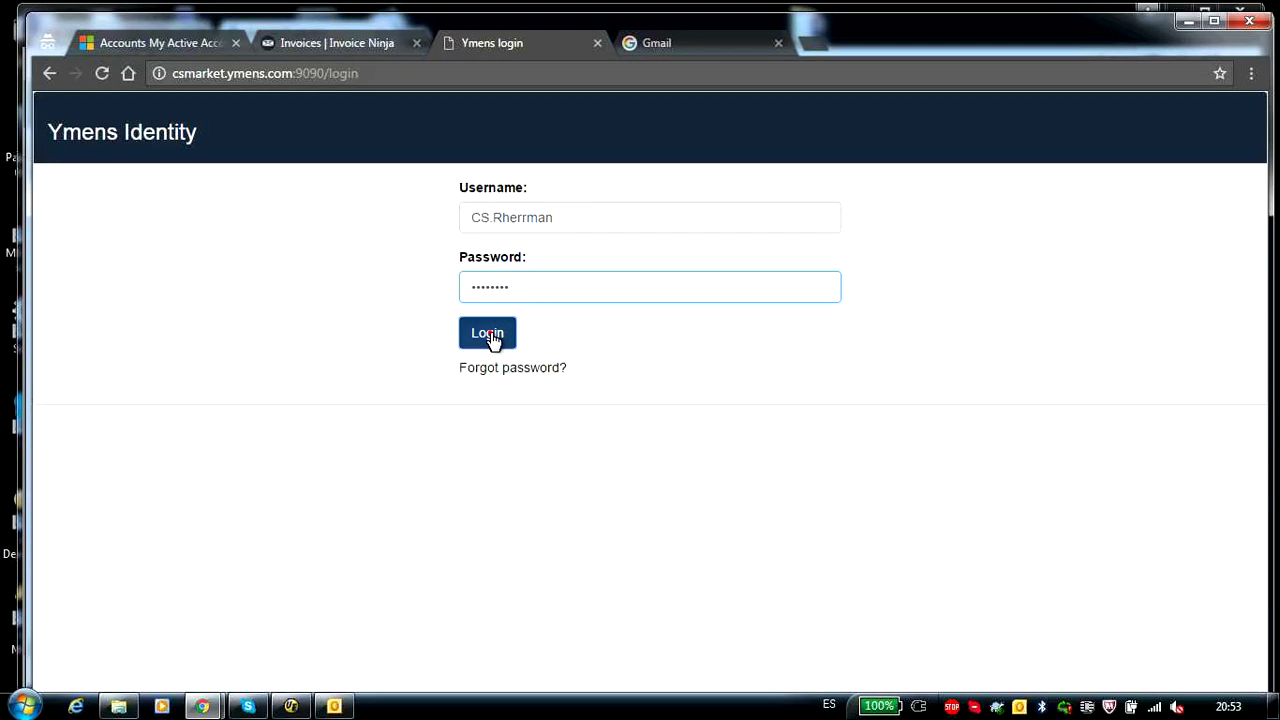
click(491, 337)
click(66, 289)
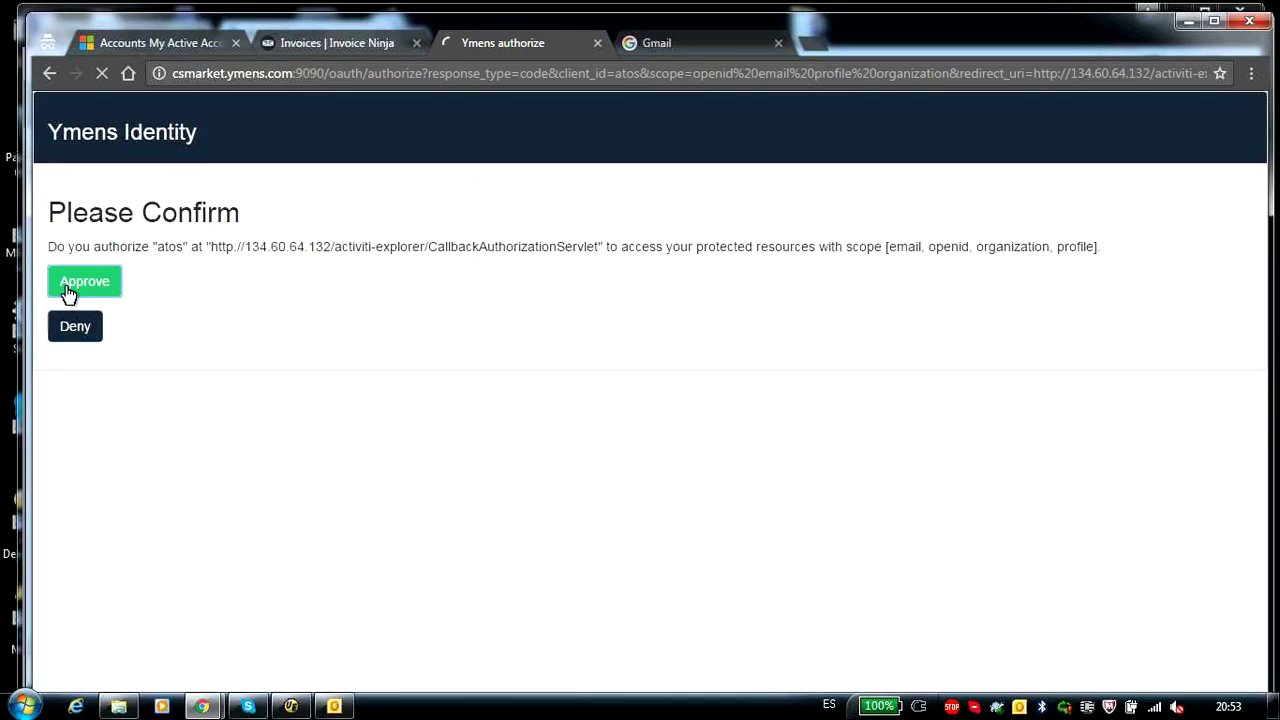
click(333, 157)
click(355, 182)
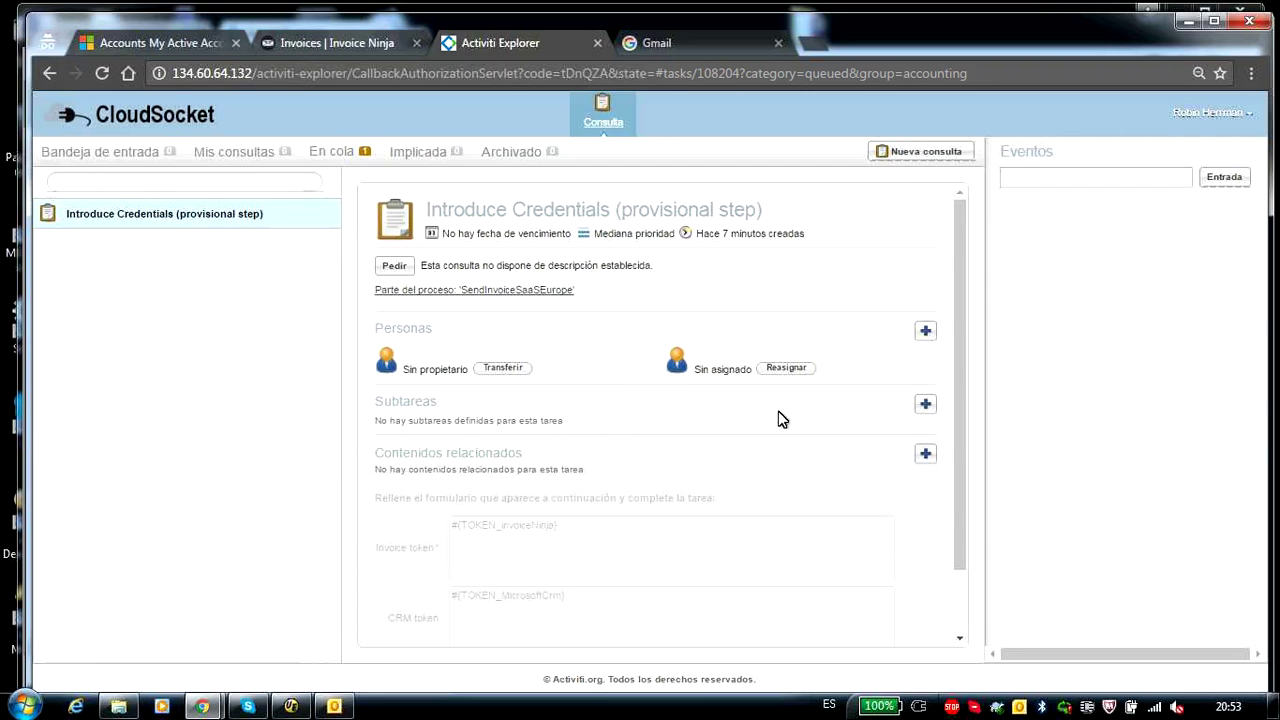
- Assign the Introduce Credentials task to yourself and select its Invoice and CRM token placeholders
click(786, 368)
click(726, 306)
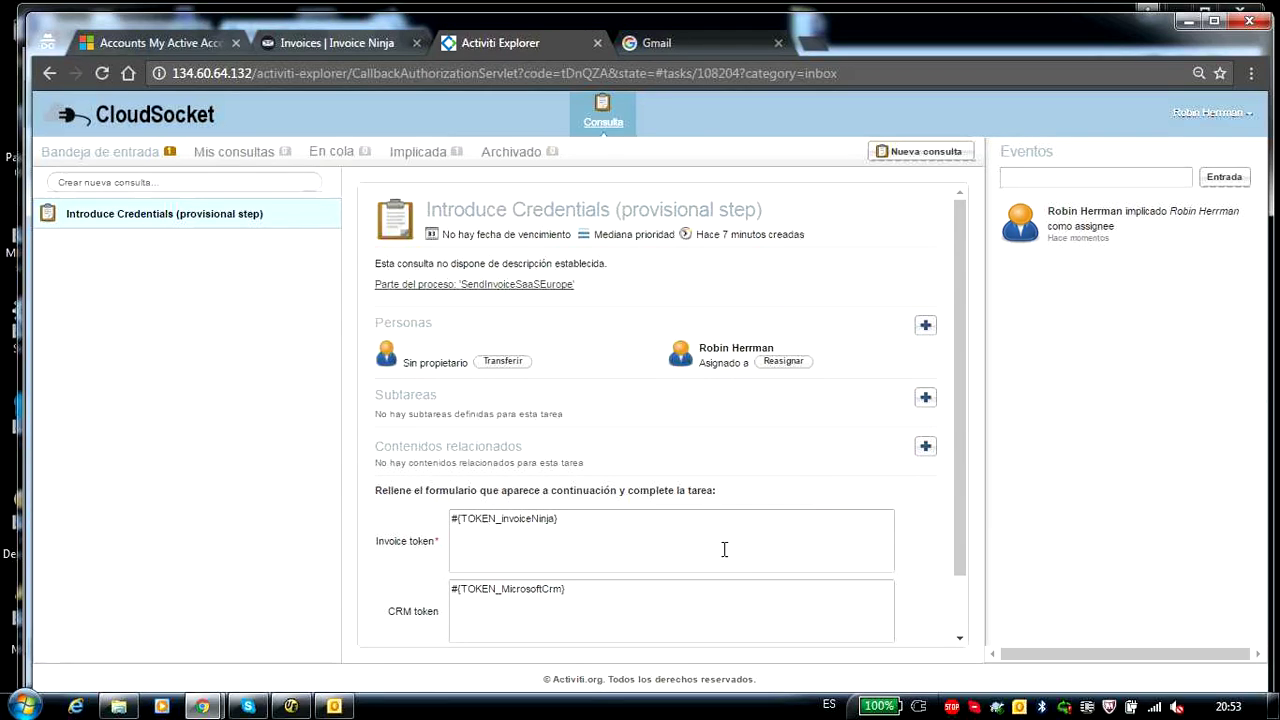
scroll(716, 502, down, 1)
scroll(713, 494, down, 1)
double_click(519, 453)
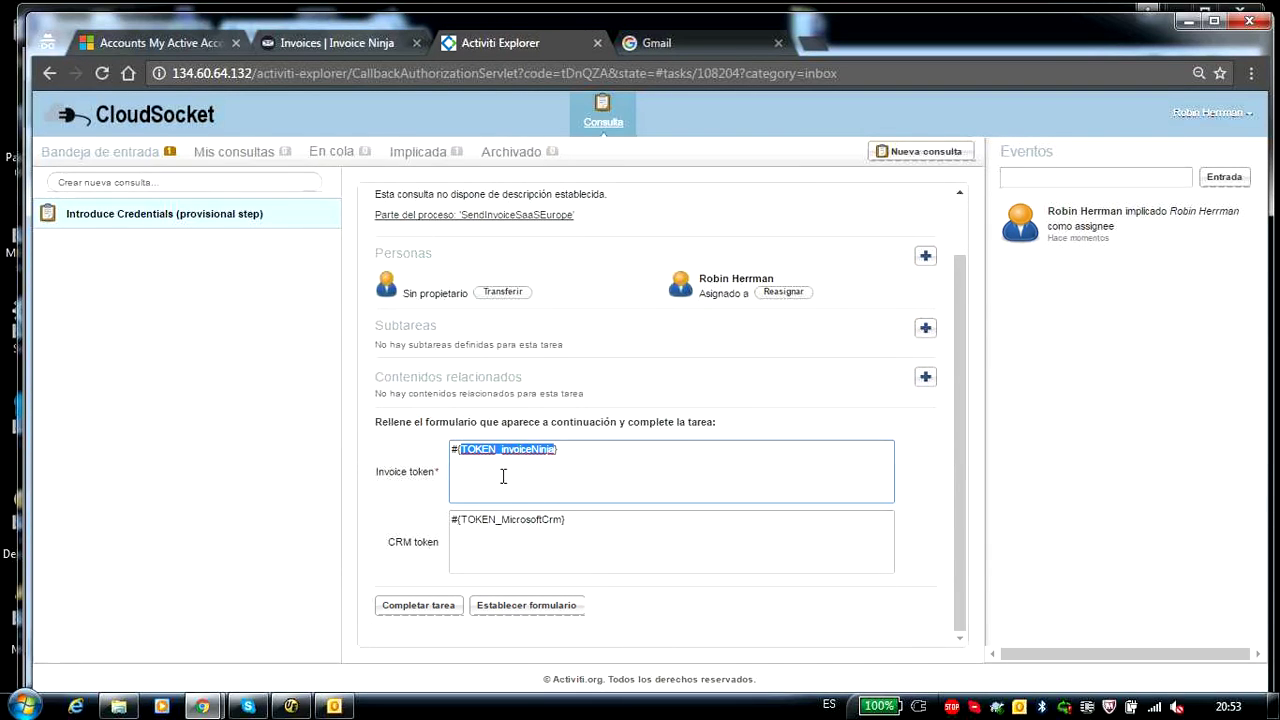
click(543, 519)
double_click(535, 520)
- Check the MicrosoftCrm and invoiceNinja token ids under Tokens, then complete the Introduce Credentials task
mouse_move(200, 705)
click(176, 672)
click(700, 116)
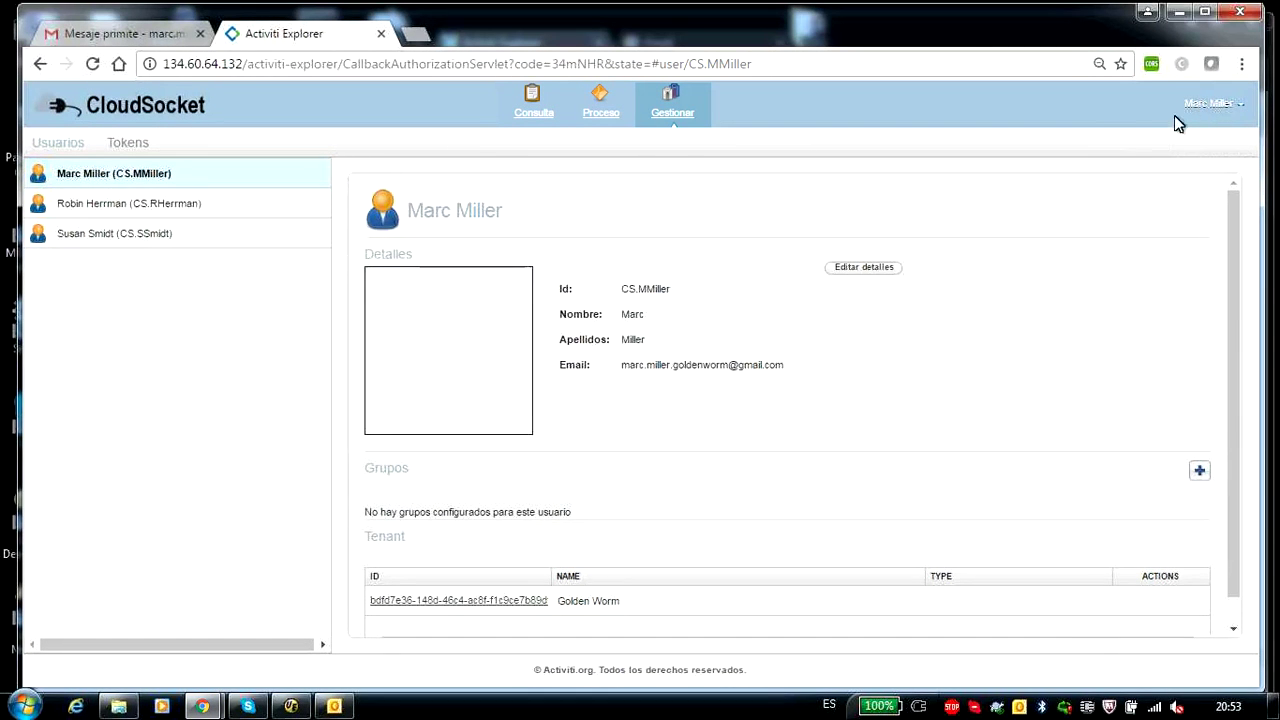
click(124, 145)
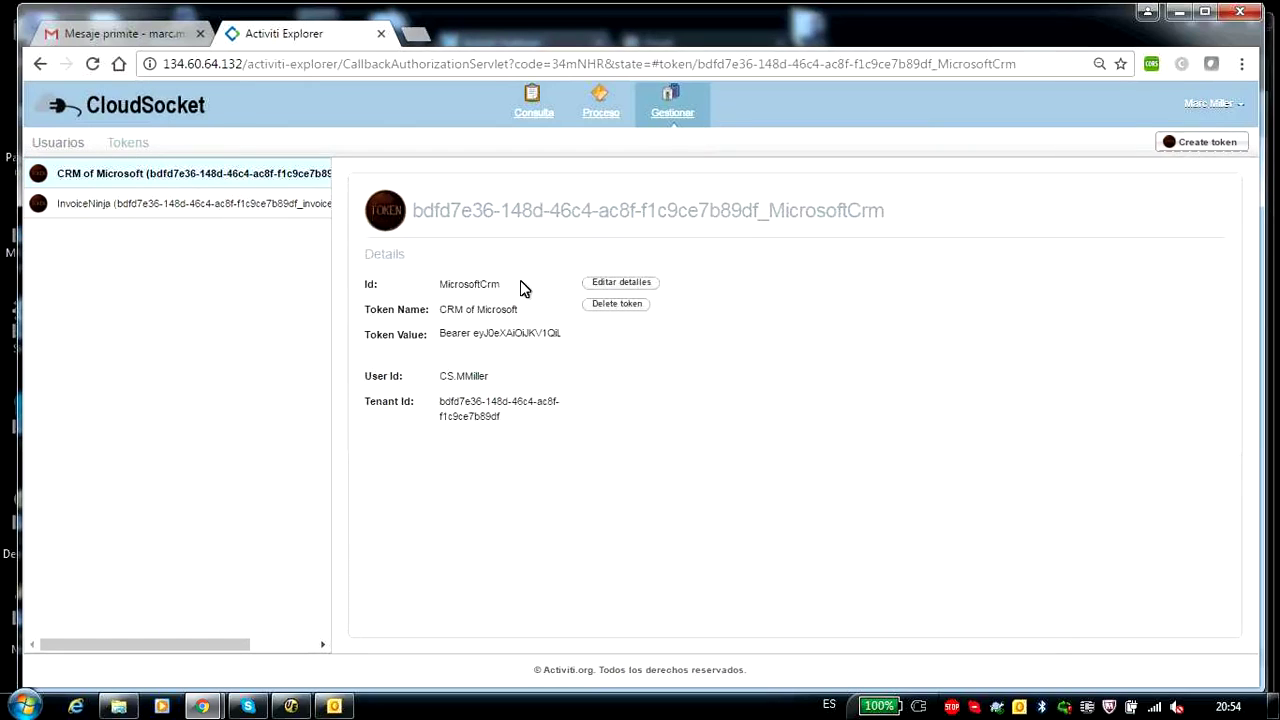
double_click(486, 285)
click(290, 203)
double_click(465, 286)
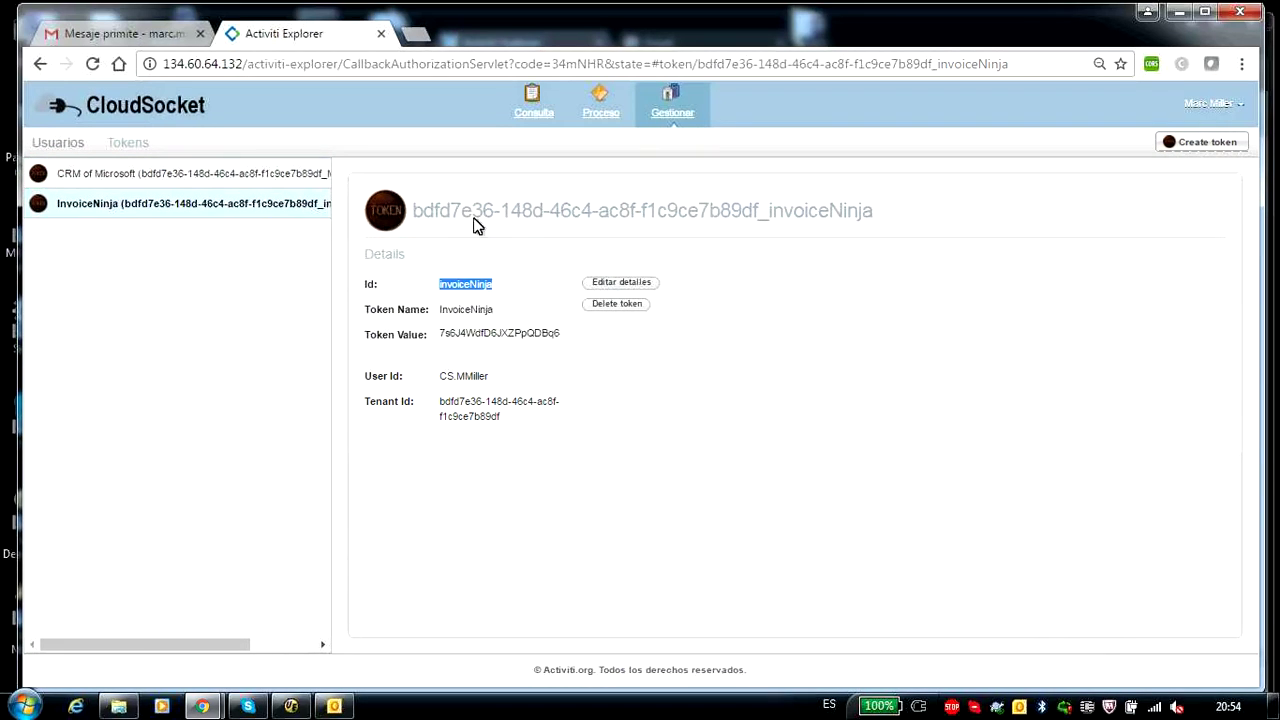
mouse_move(202, 706)
click(329, 643)
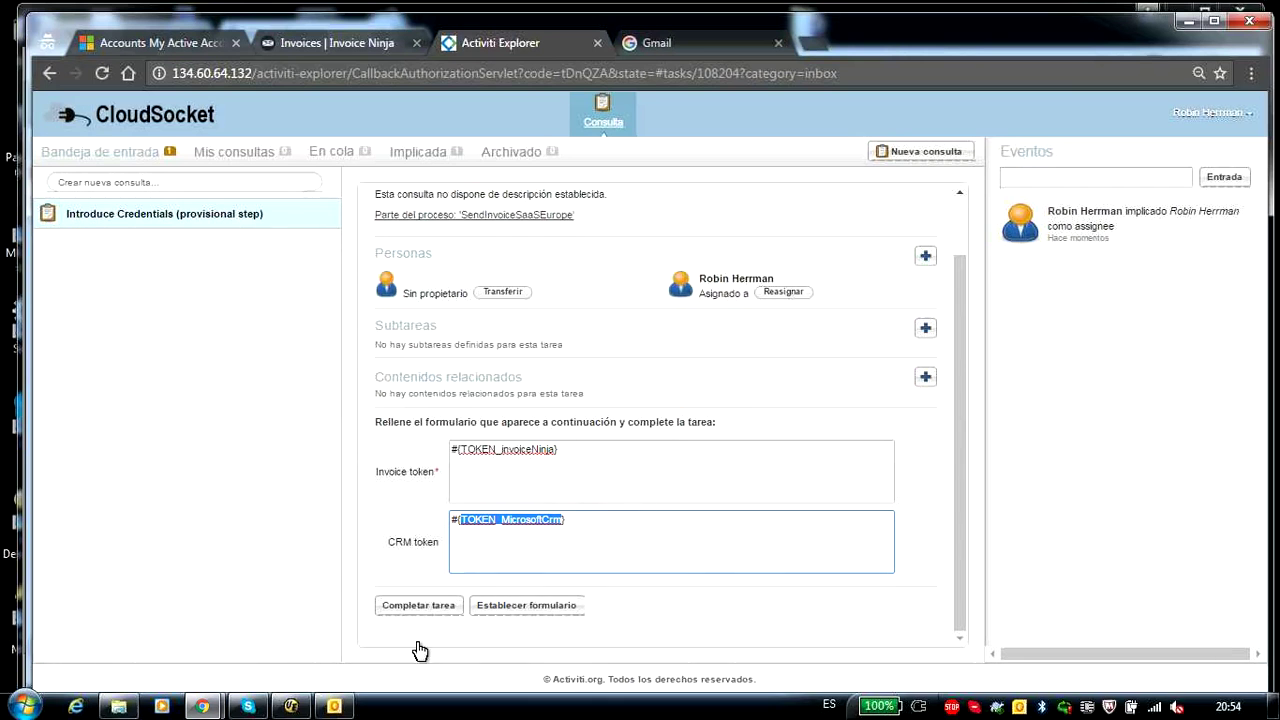
click(419, 608)
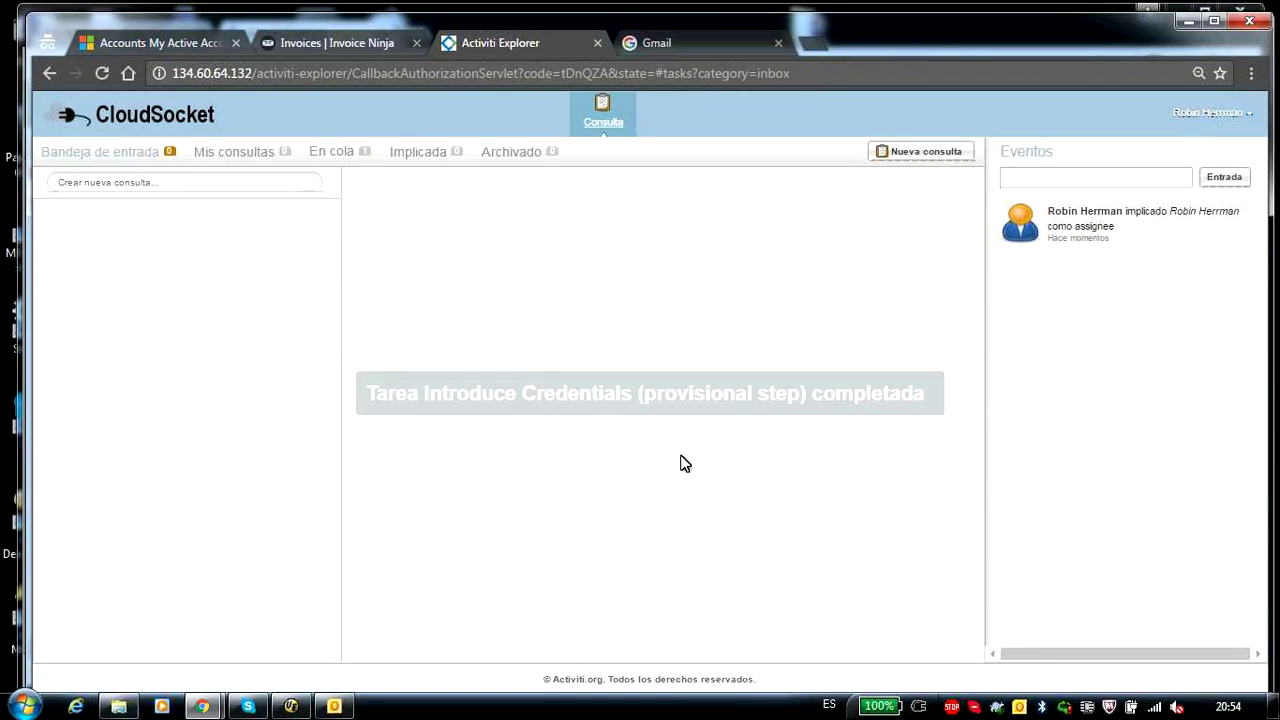
- Claim the queued Select Client task, choose 2-La Noguera as the client, and submit it
click(327, 158)
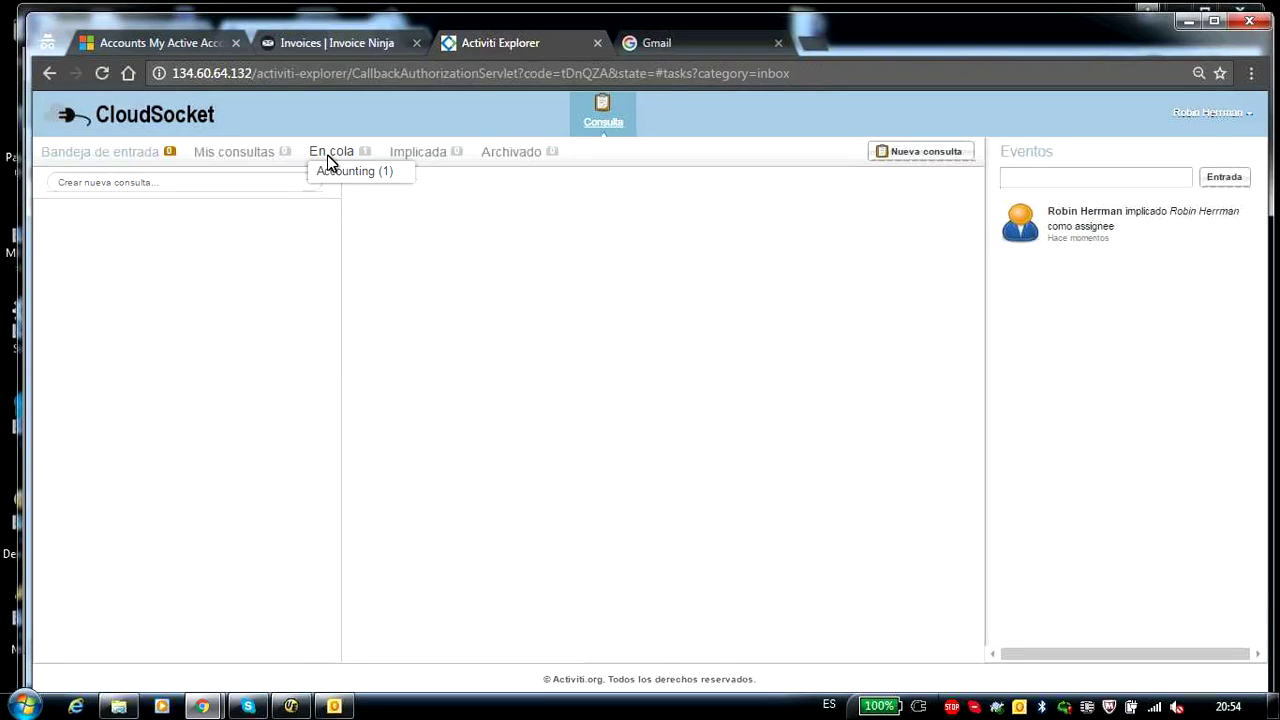
click(350, 171)
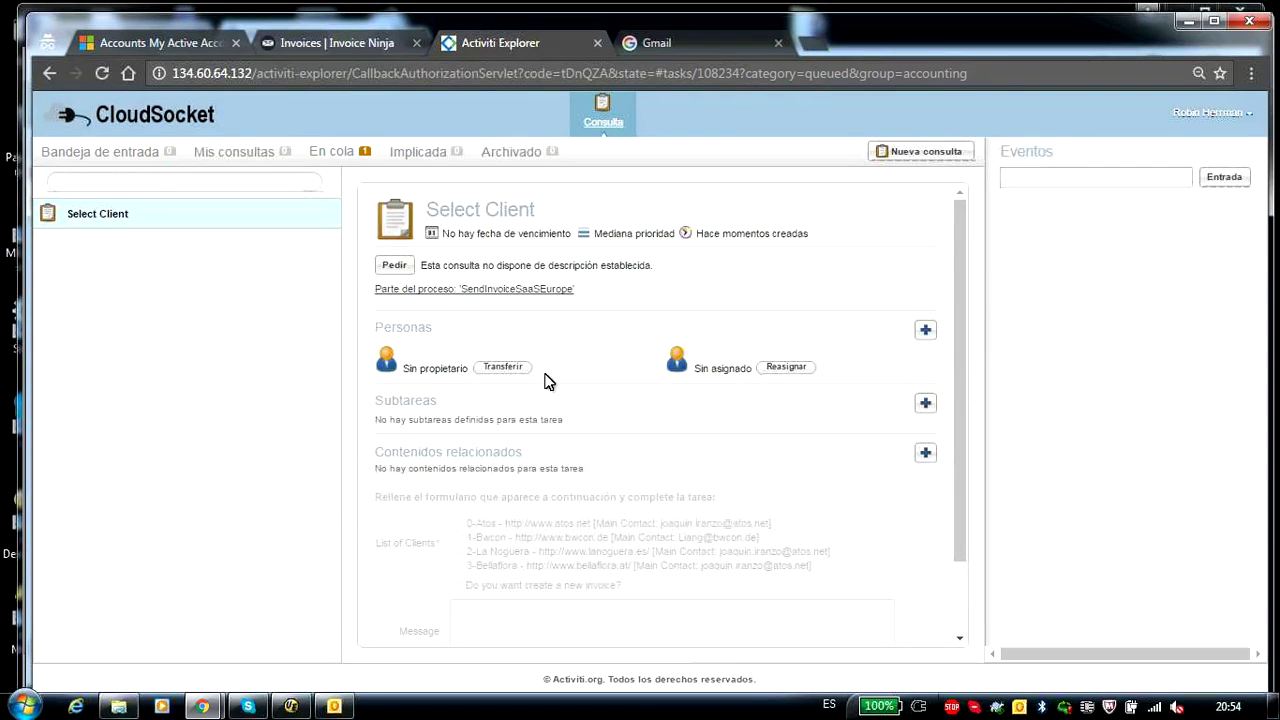
click(789, 374)
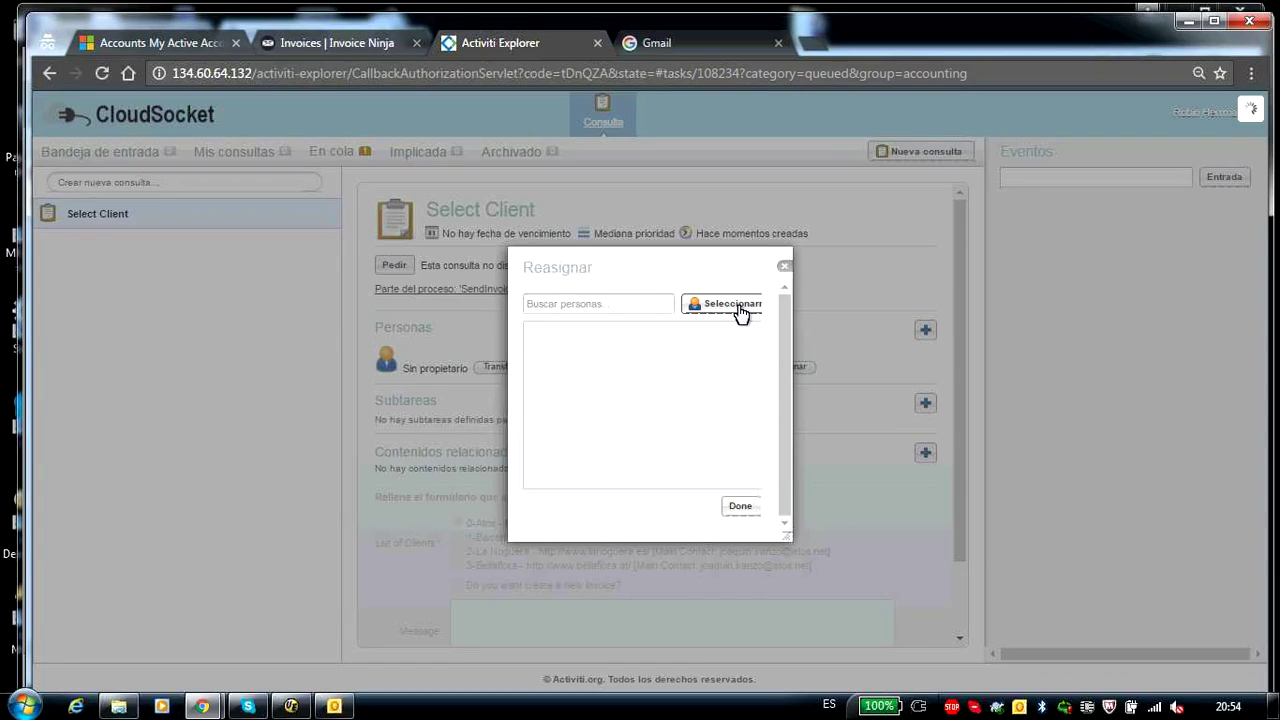
click(740, 310)
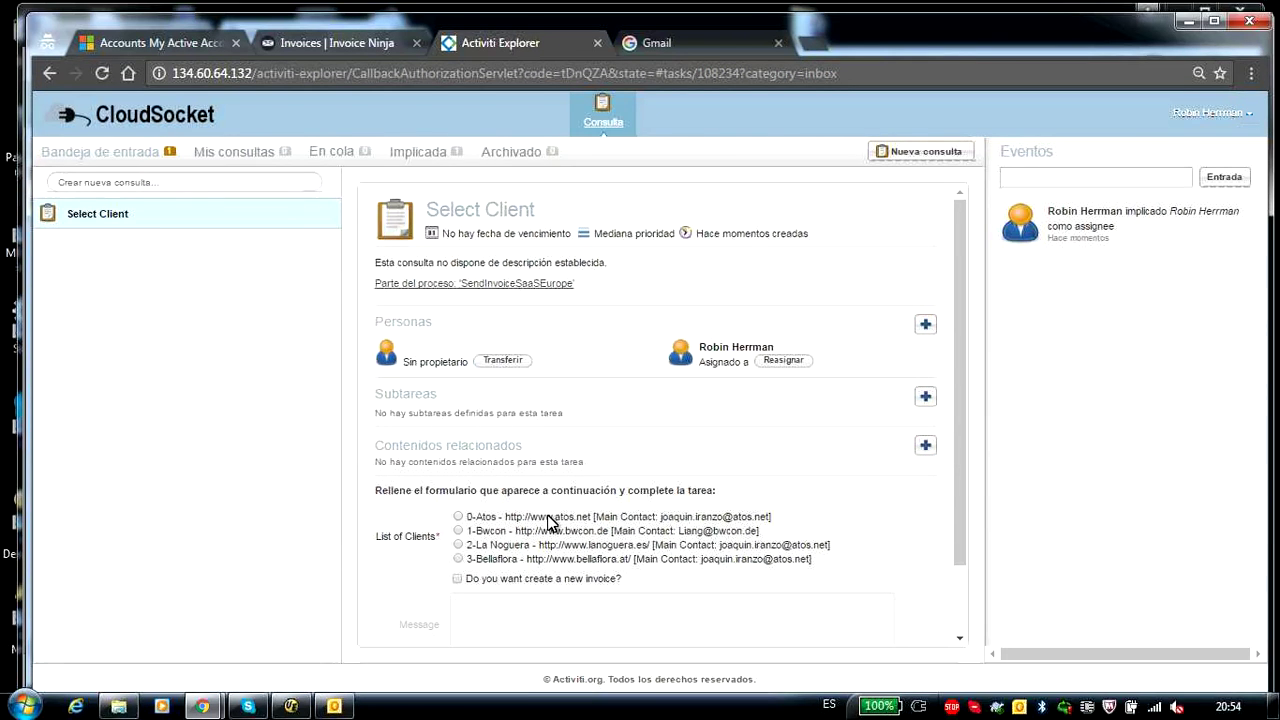
click(180, 42)
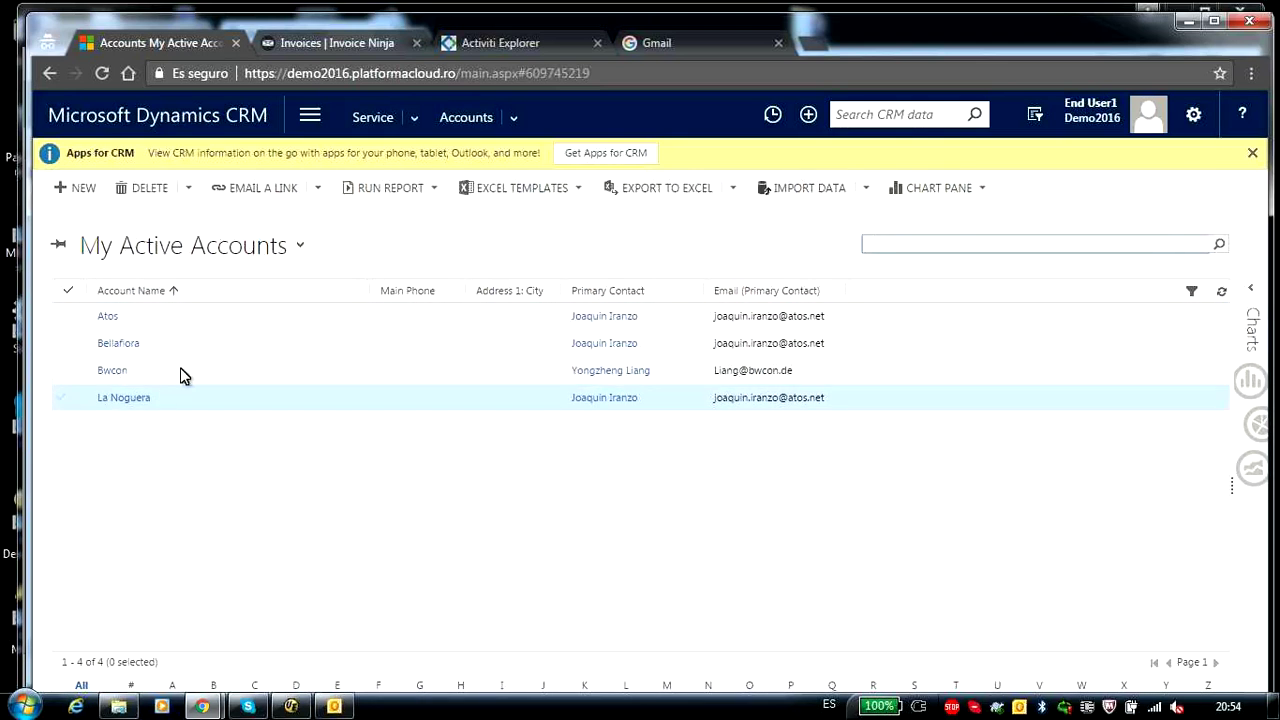
click(500, 42)
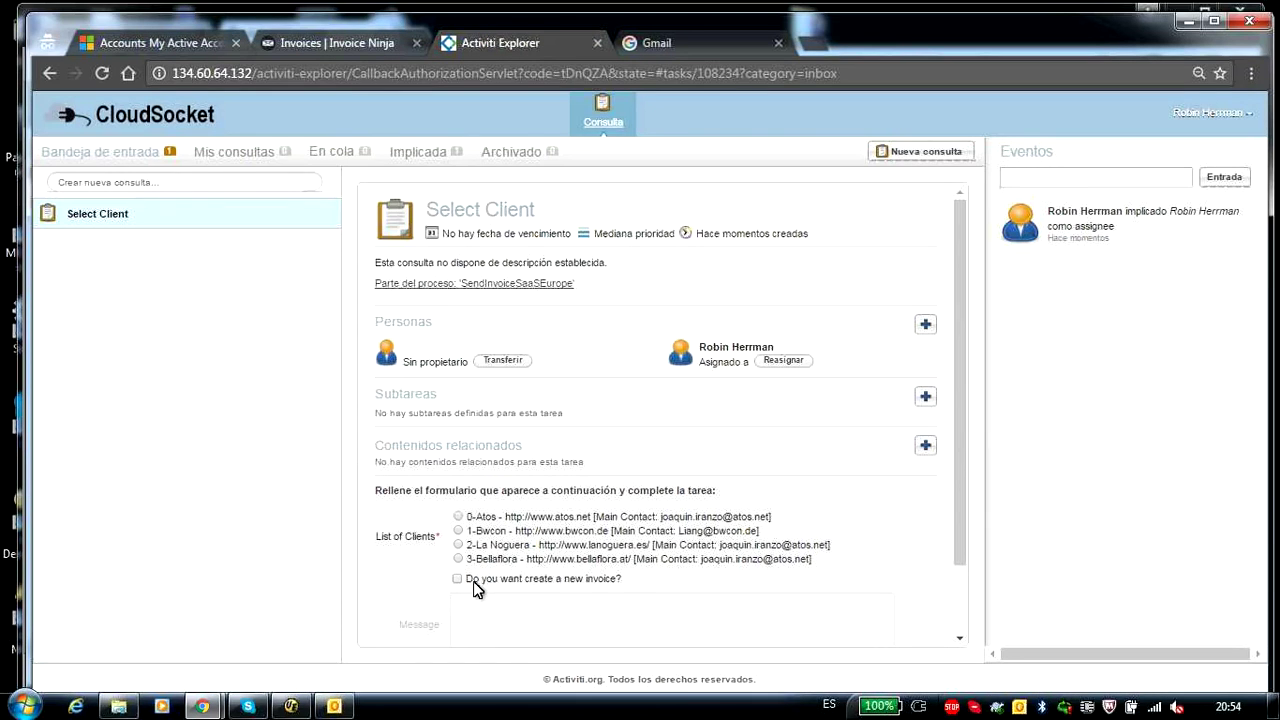
drag(956, 450, 952, 502)
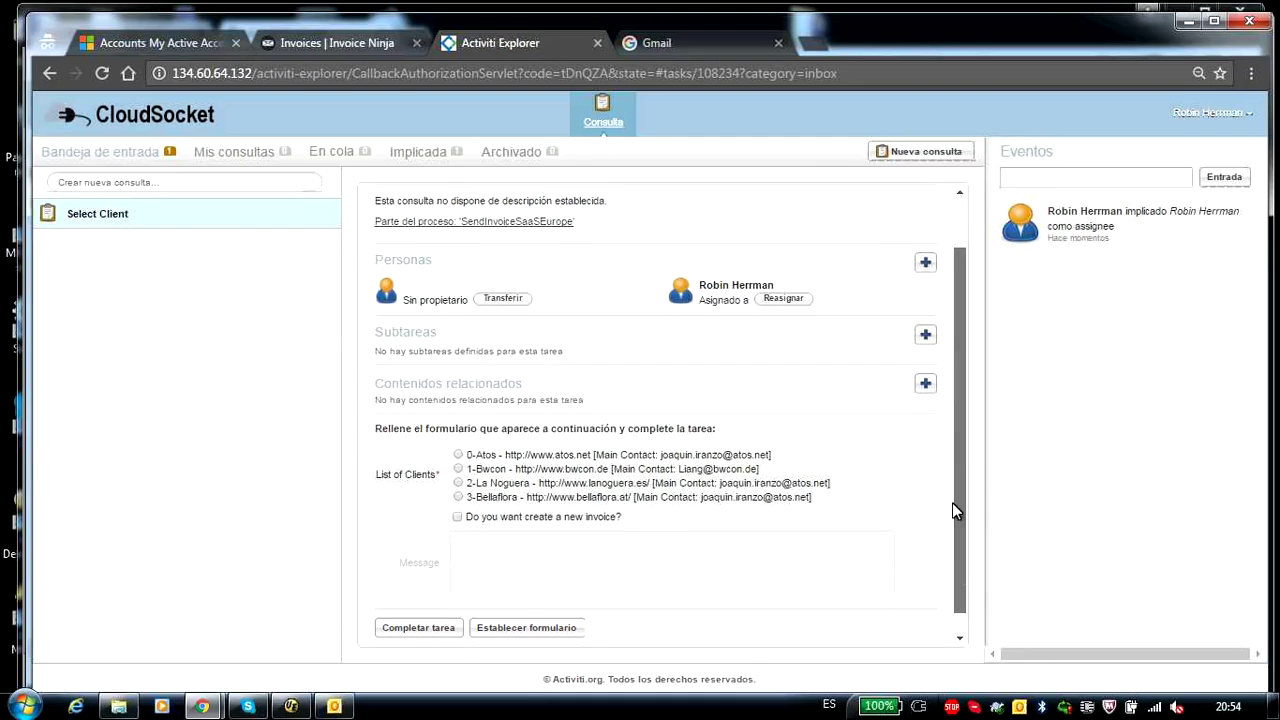
click(458, 481)
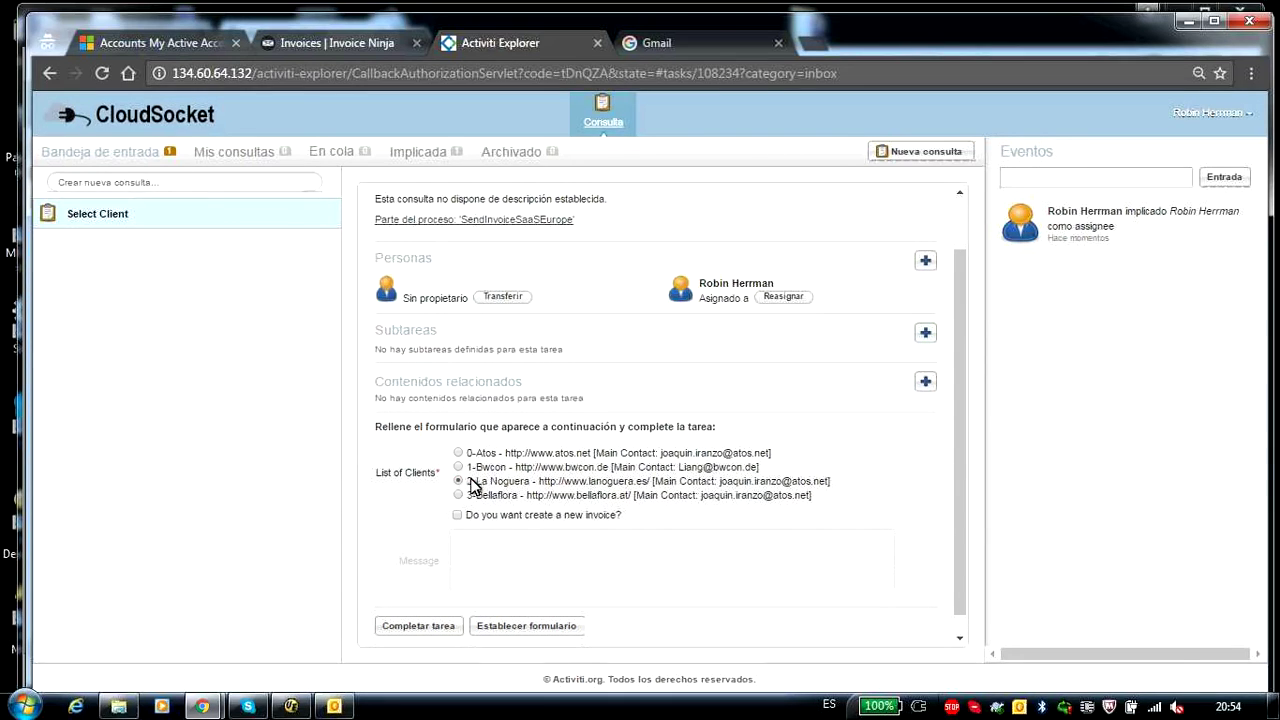
click(412, 628)
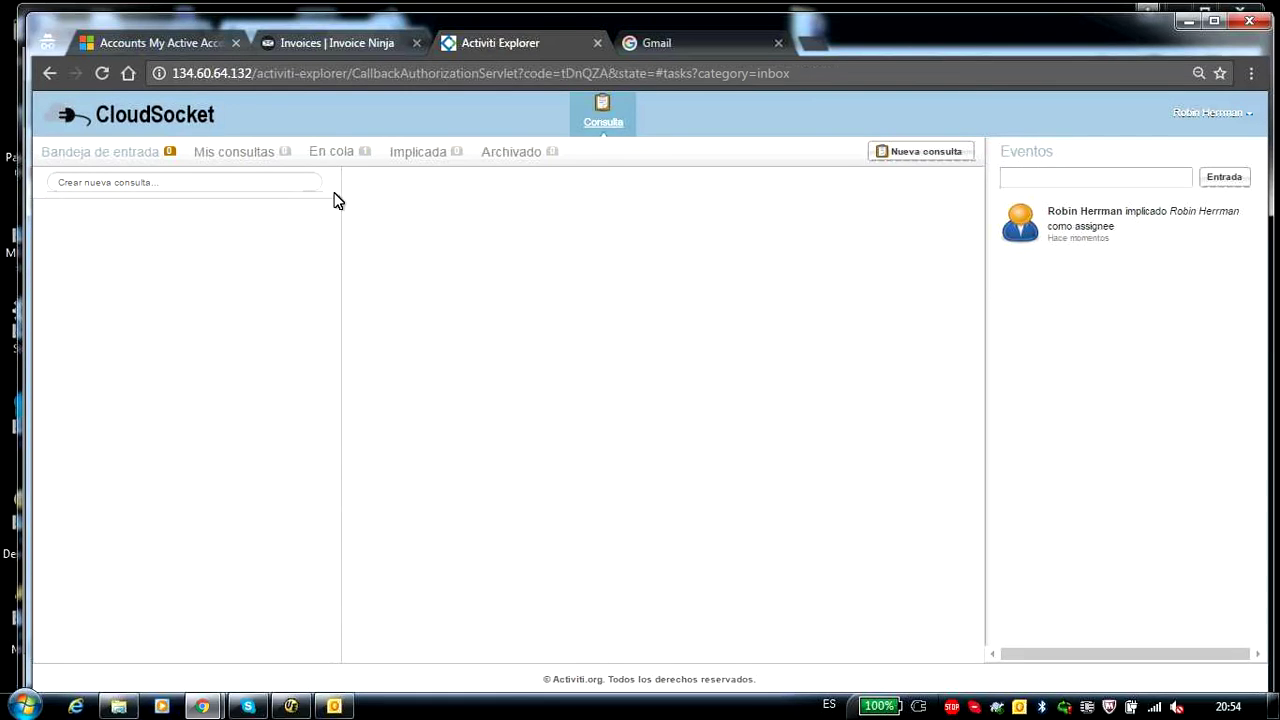
- Claim the returned Select Client task reporting no draft invoices for La Noguera
click(336, 153)
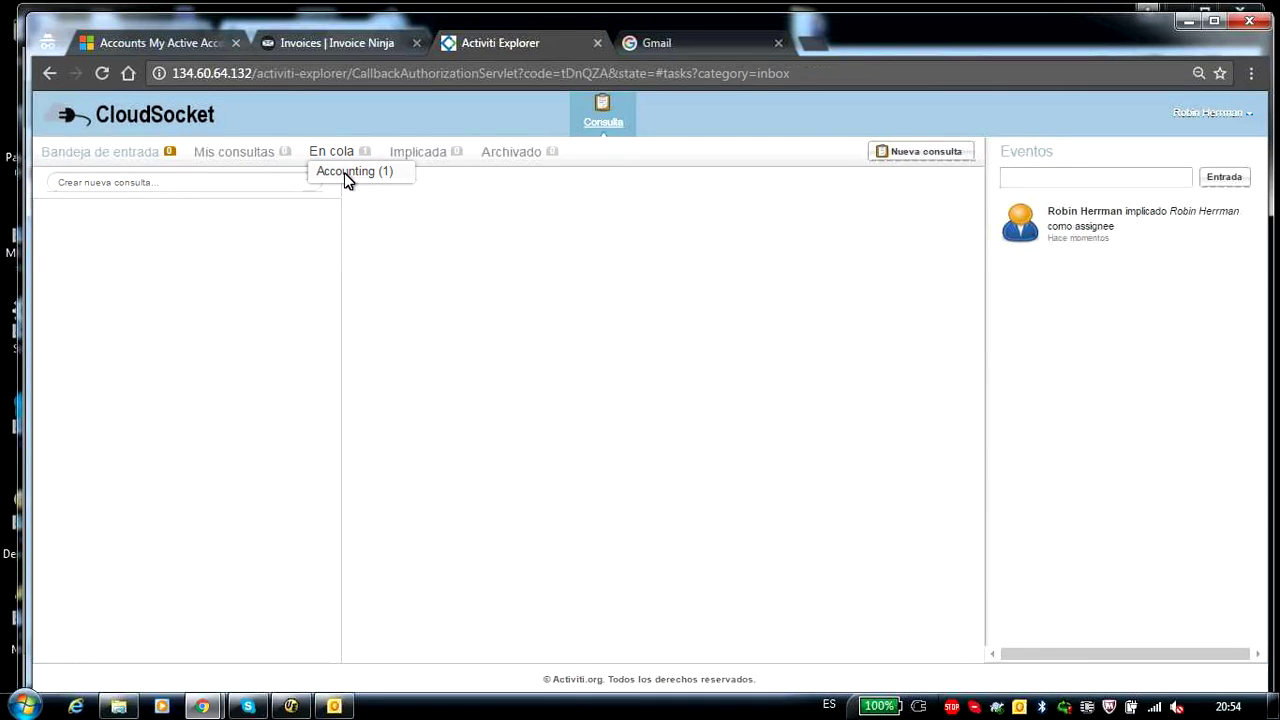
click(350, 172)
click(788, 367)
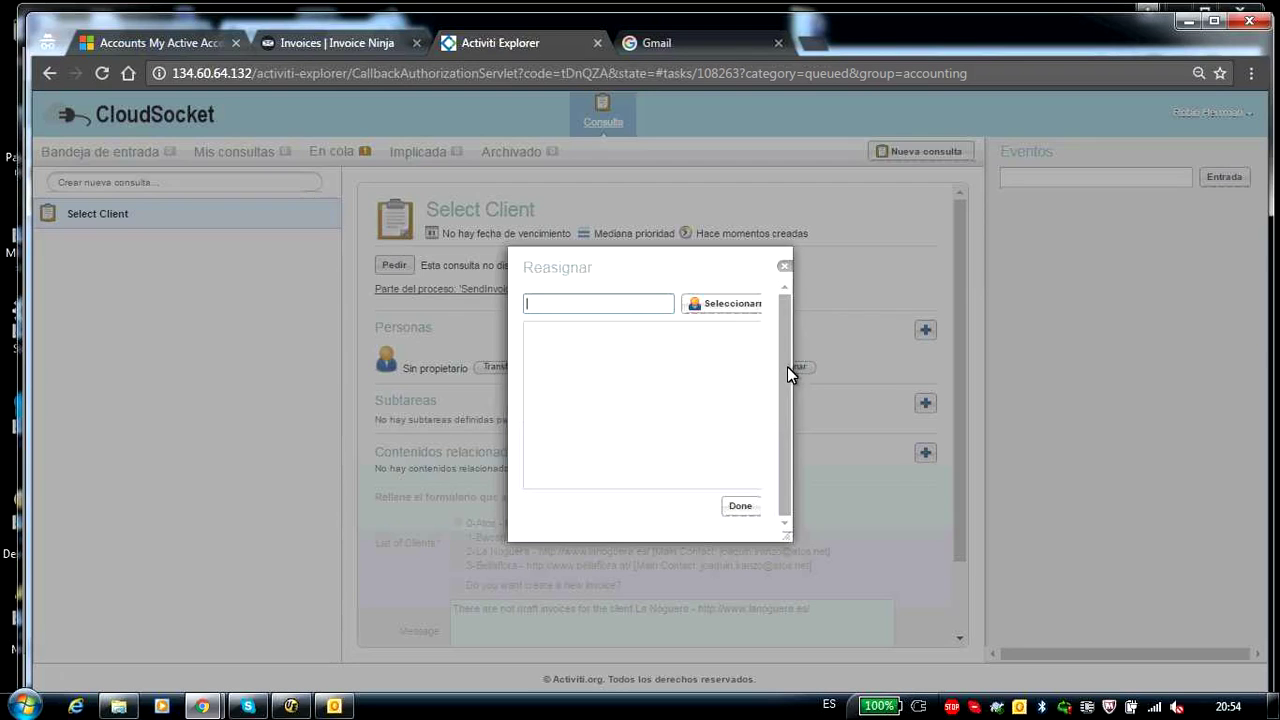
click(737, 304)
scroll(712, 512, down, 1)
scroll(712, 512, down, 1)
drag(455, 522, 810, 525)
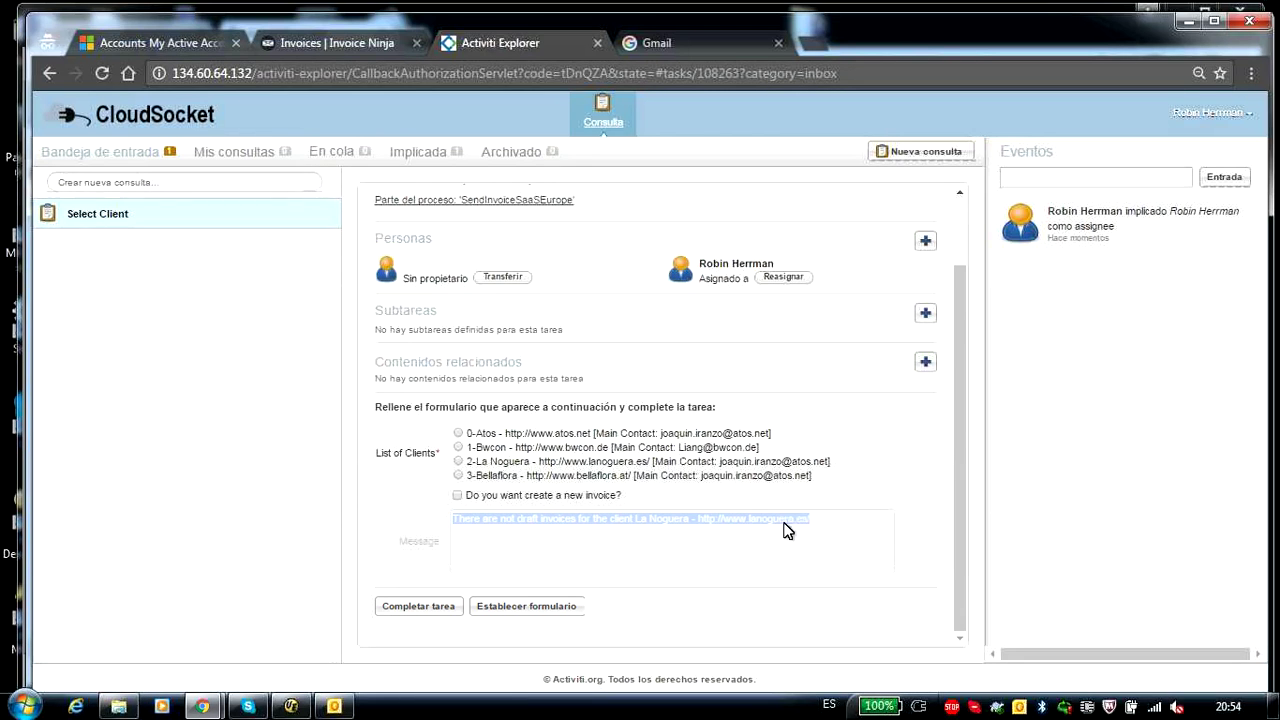
- Refresh Invoice Ninja's Invoices list to confirm it is still empty, then return to Activiti Explorer
click(320, 44)
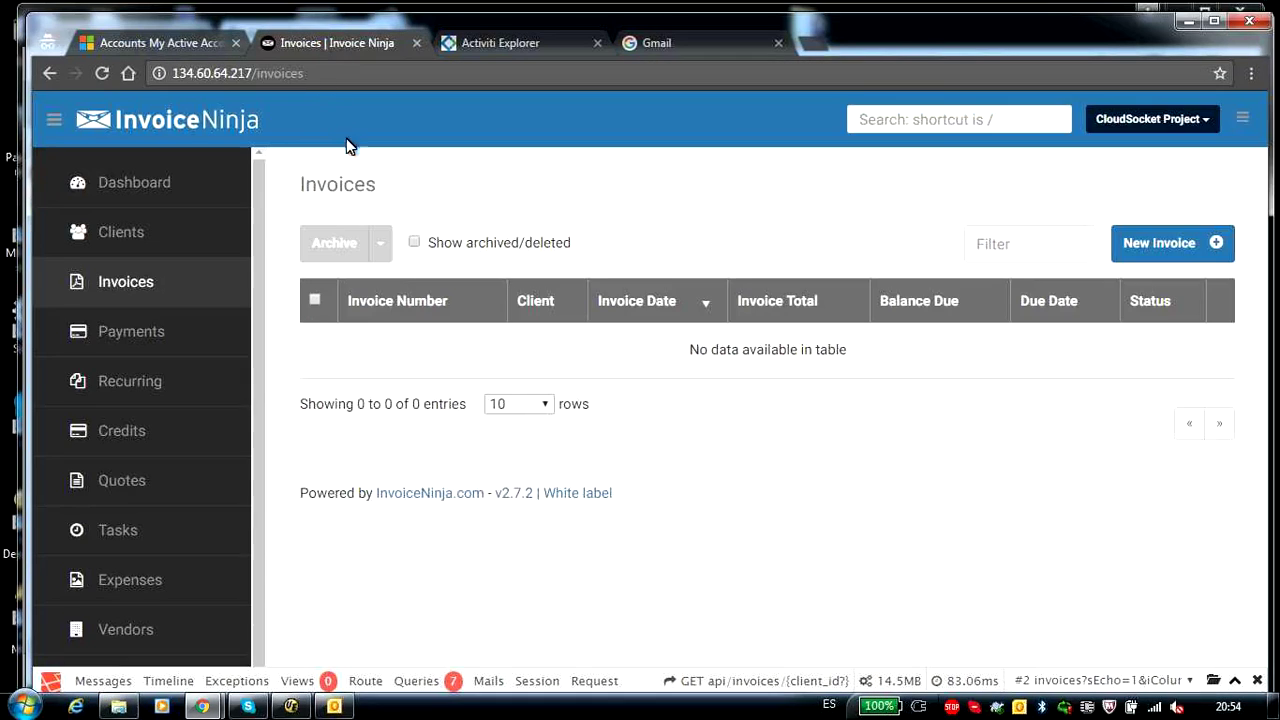
click(127, 282)
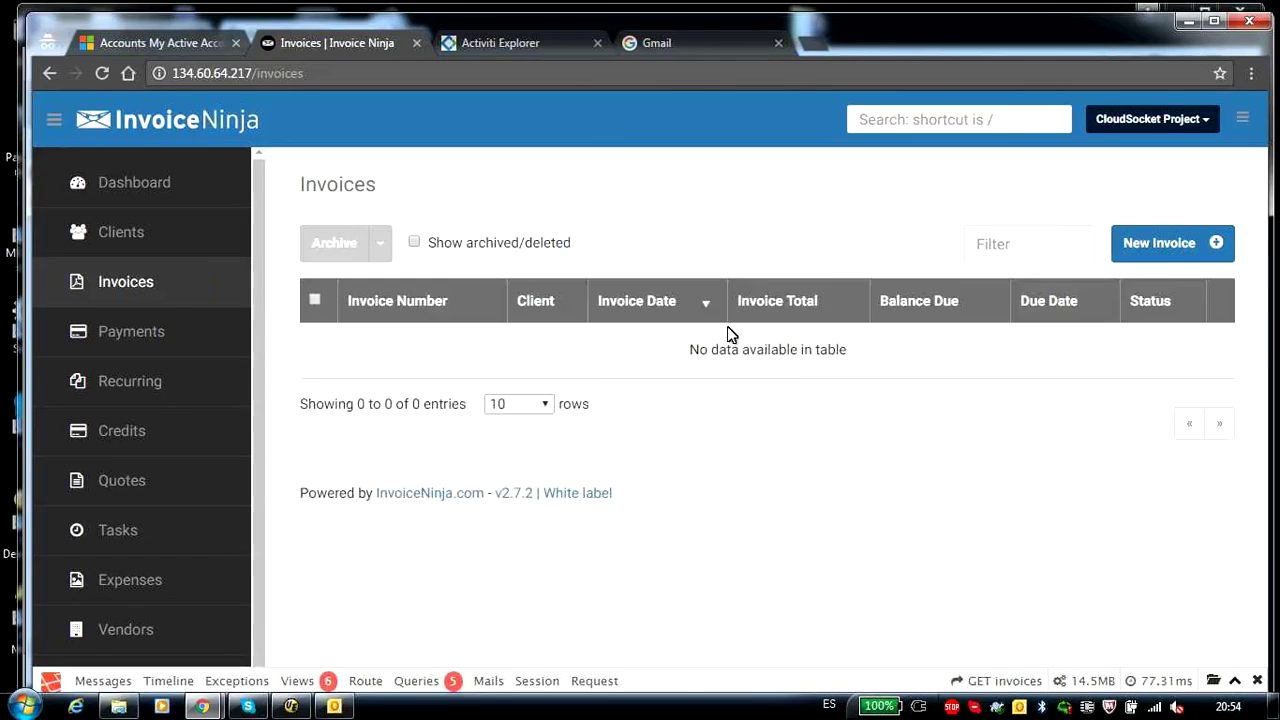
click(500, 48)
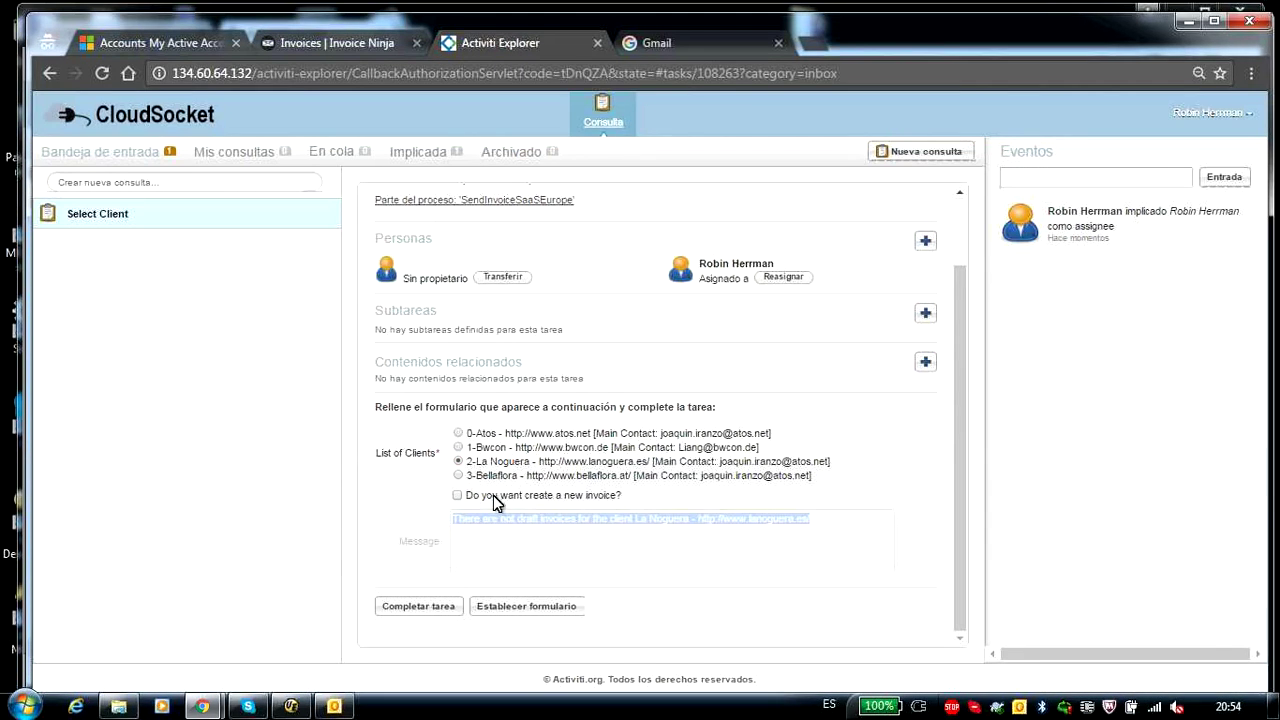
- Submit the new-invoice request and assign the resulting La Noguera Create a new invoice task to yourself
click(430, 608)
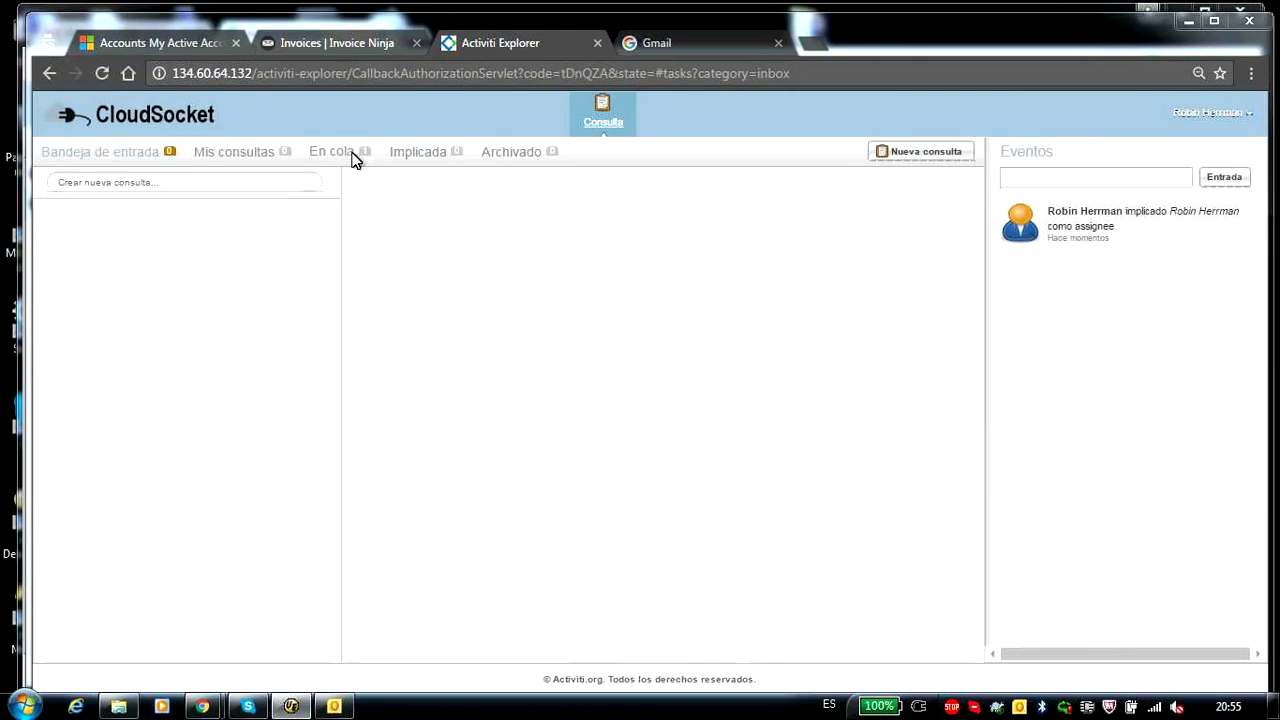
click(341, 158)
click(342, 172)
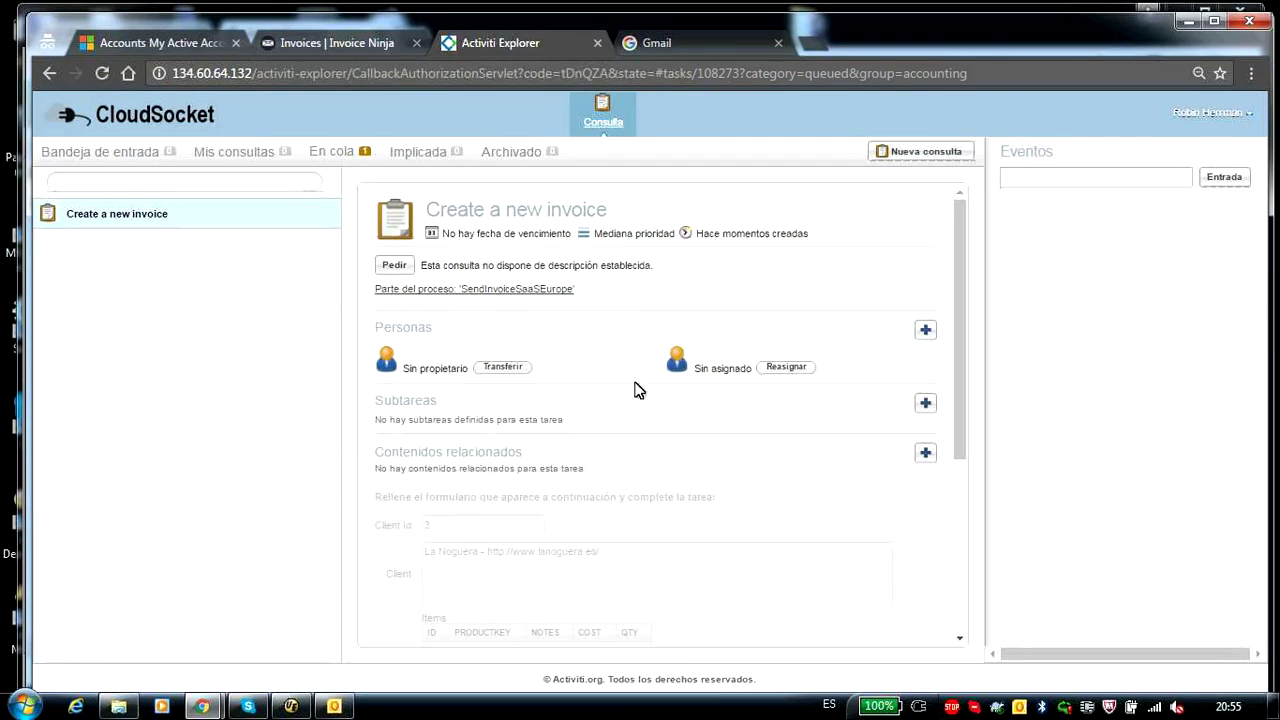
click(789, 367)
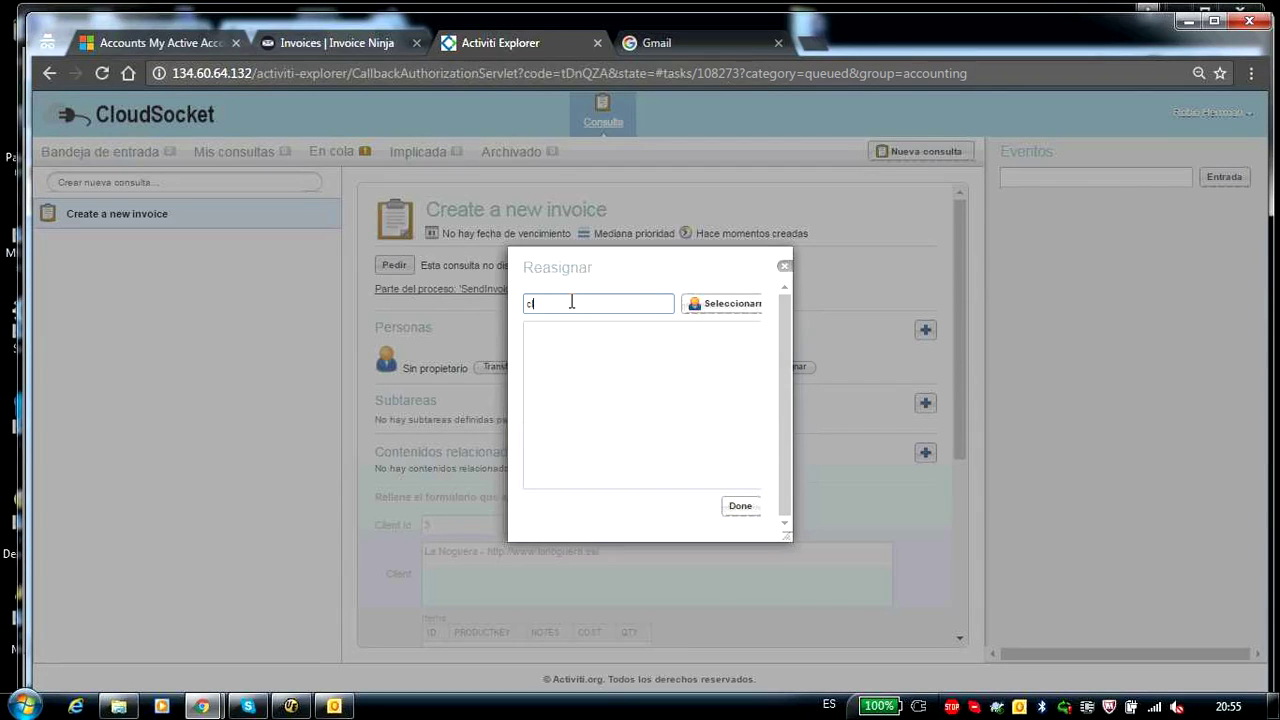
click(722, 308)
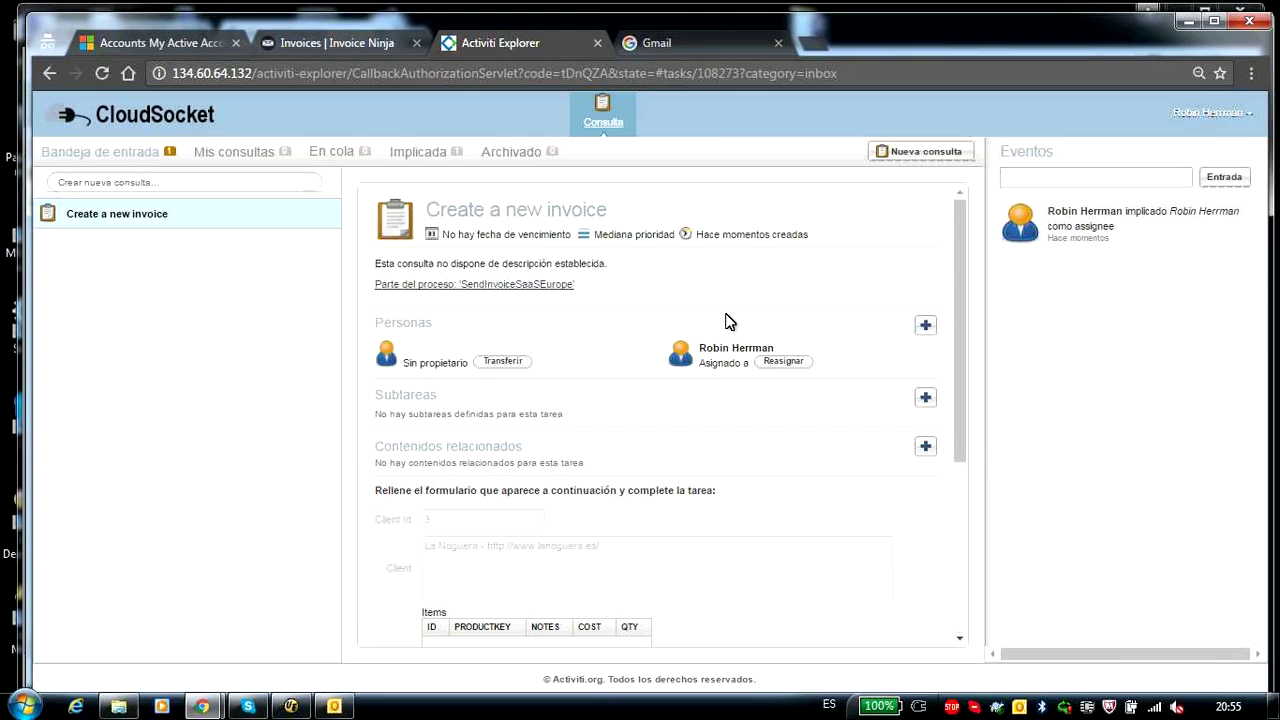
scroll(685, 487, down, 2)
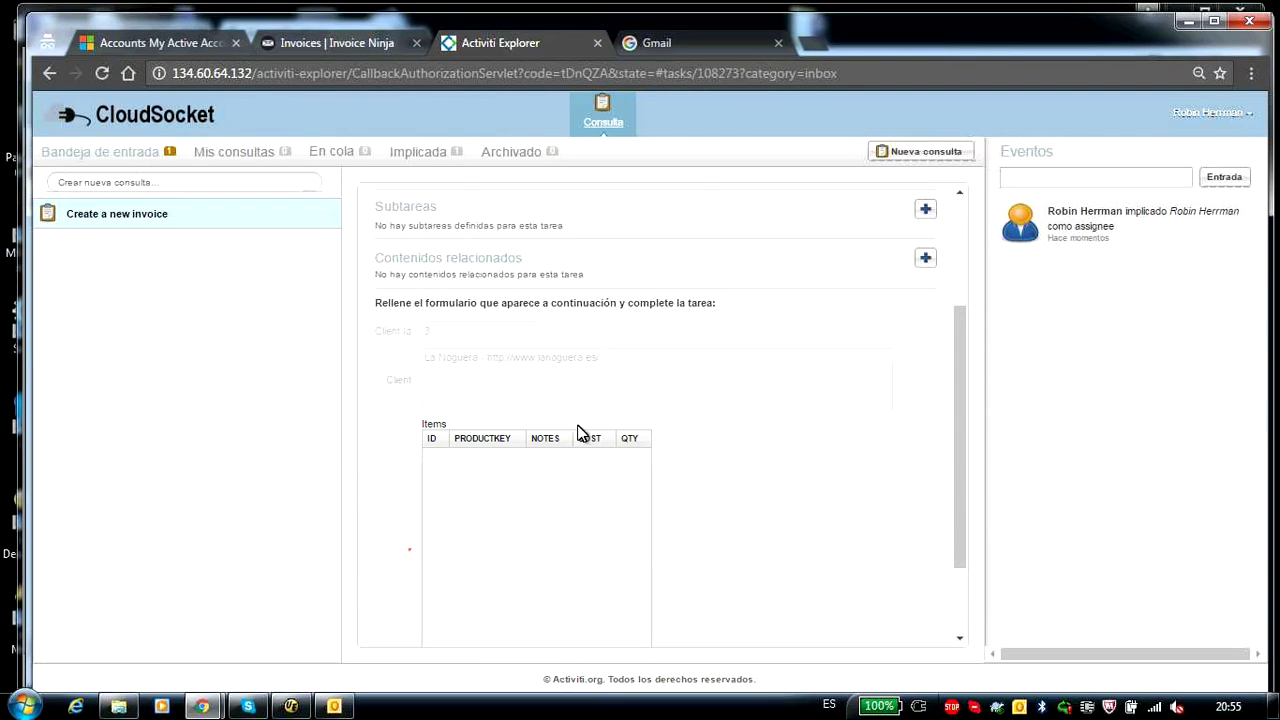
scroll(660, 492, down, 1)
- Add the Basic Worm Castings item with note '2kg bag', cost 30.0 and quantity 3
scroll(600, 555, down, 1)
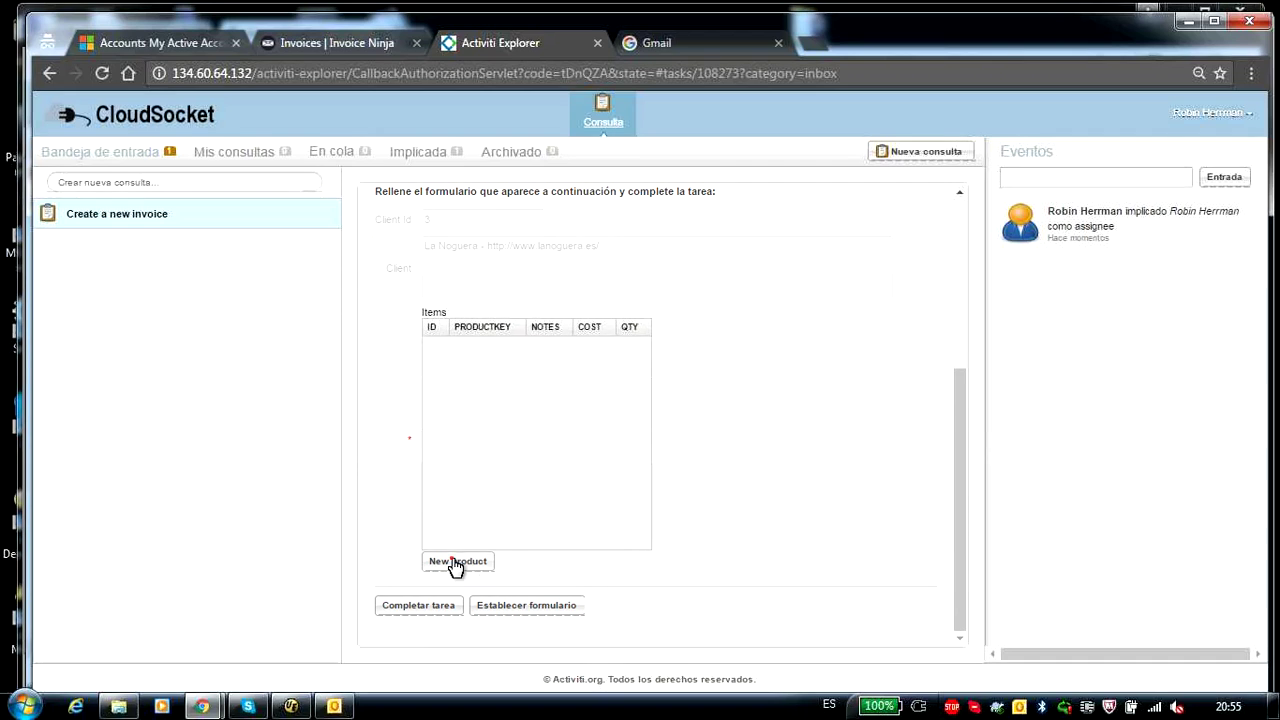
click(455, 563)
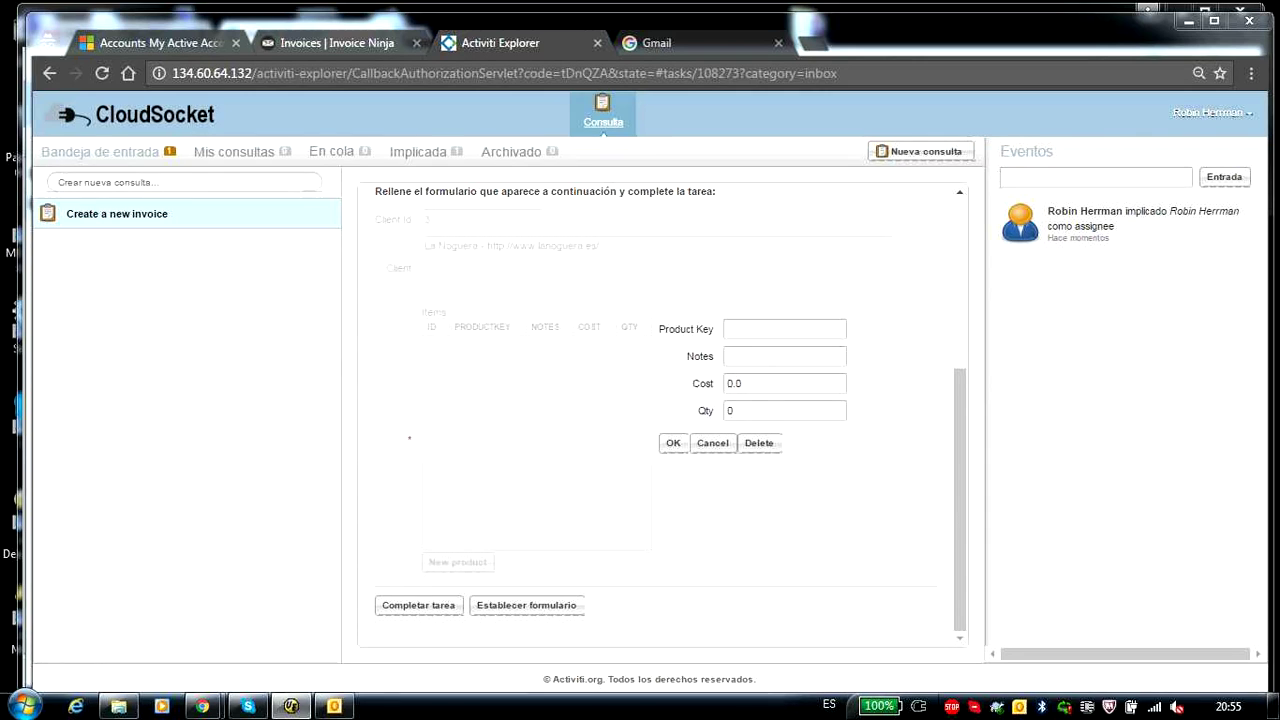
click(774, 329)
key(ctrl+v)
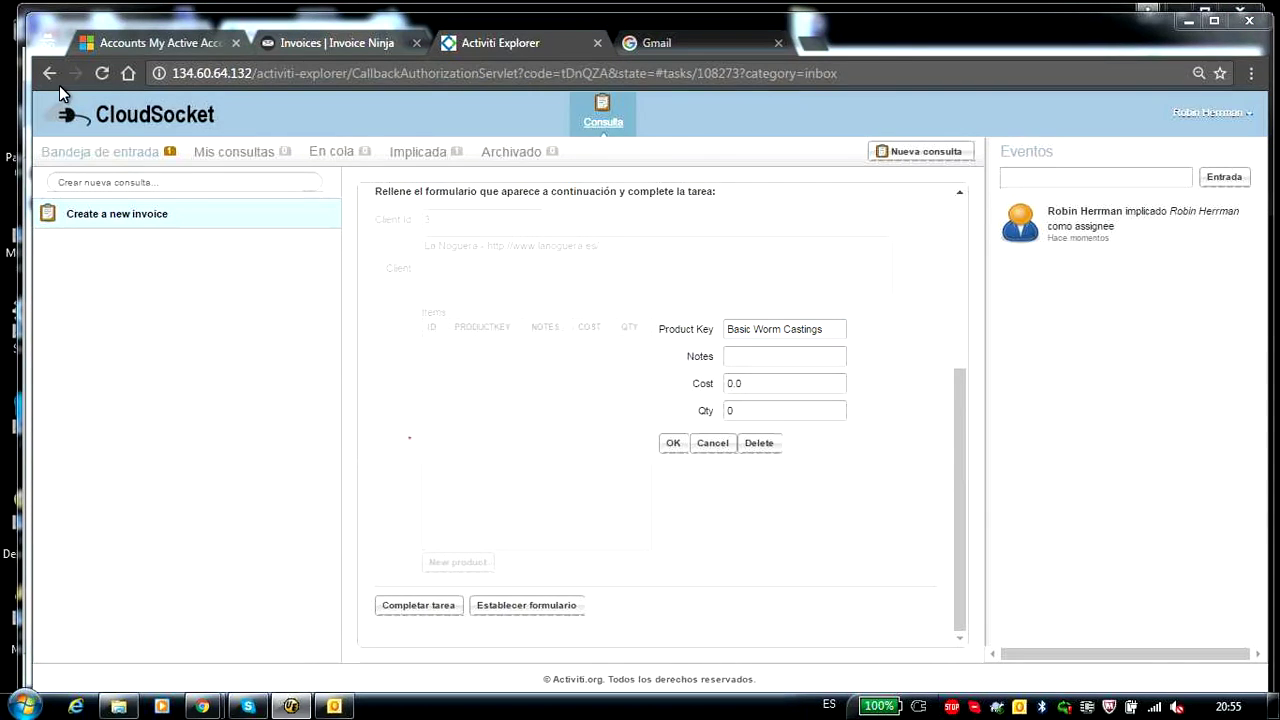
click(771, 358)
text(2kg bag)
click(734, 384)
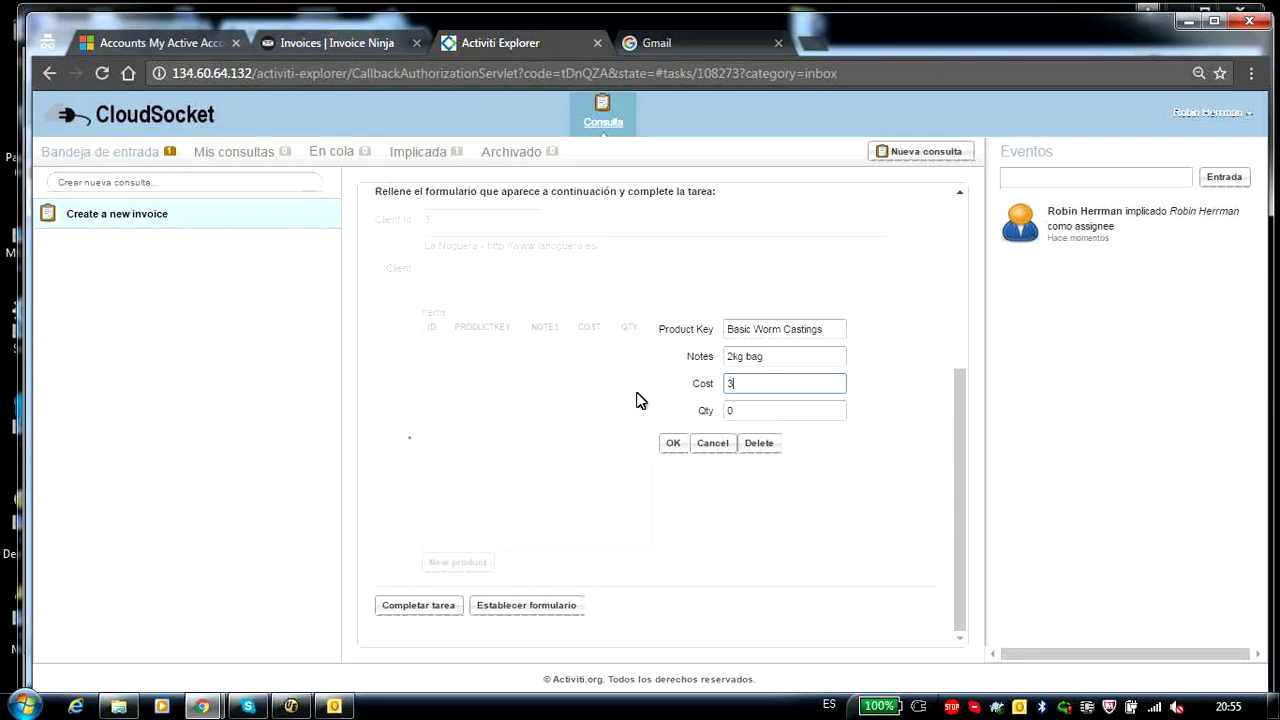
click(764, 410)
text(3)
click(674, 450)
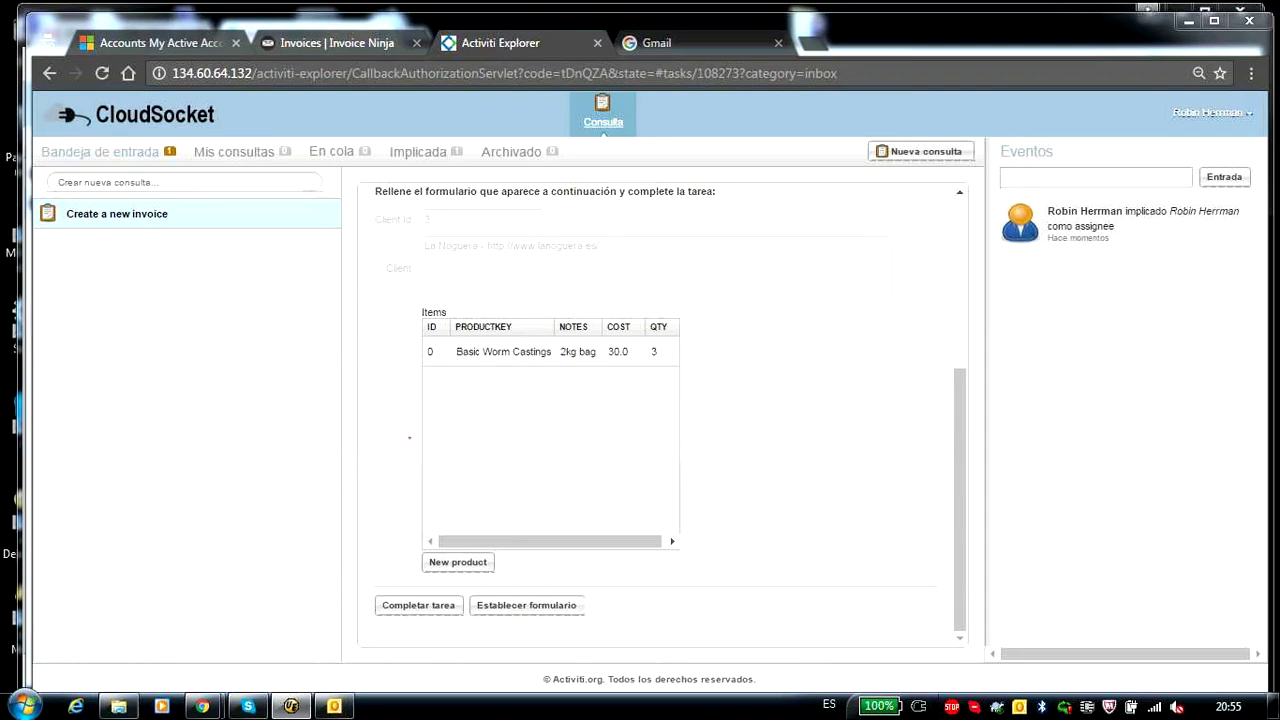
- Add Premium Compost with note '4kg bag', cost 80 and quantity 1, then complete the task
click(458, 562)
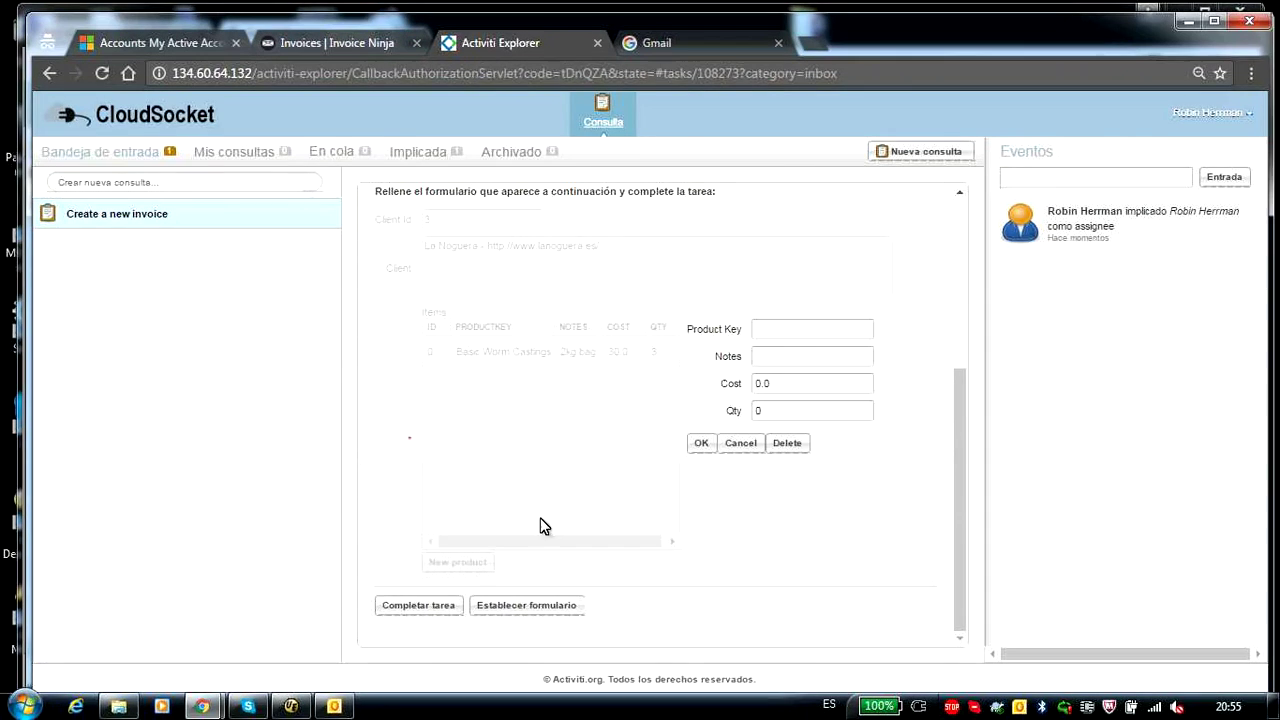
click(796, 329)
key(ctrl+v)
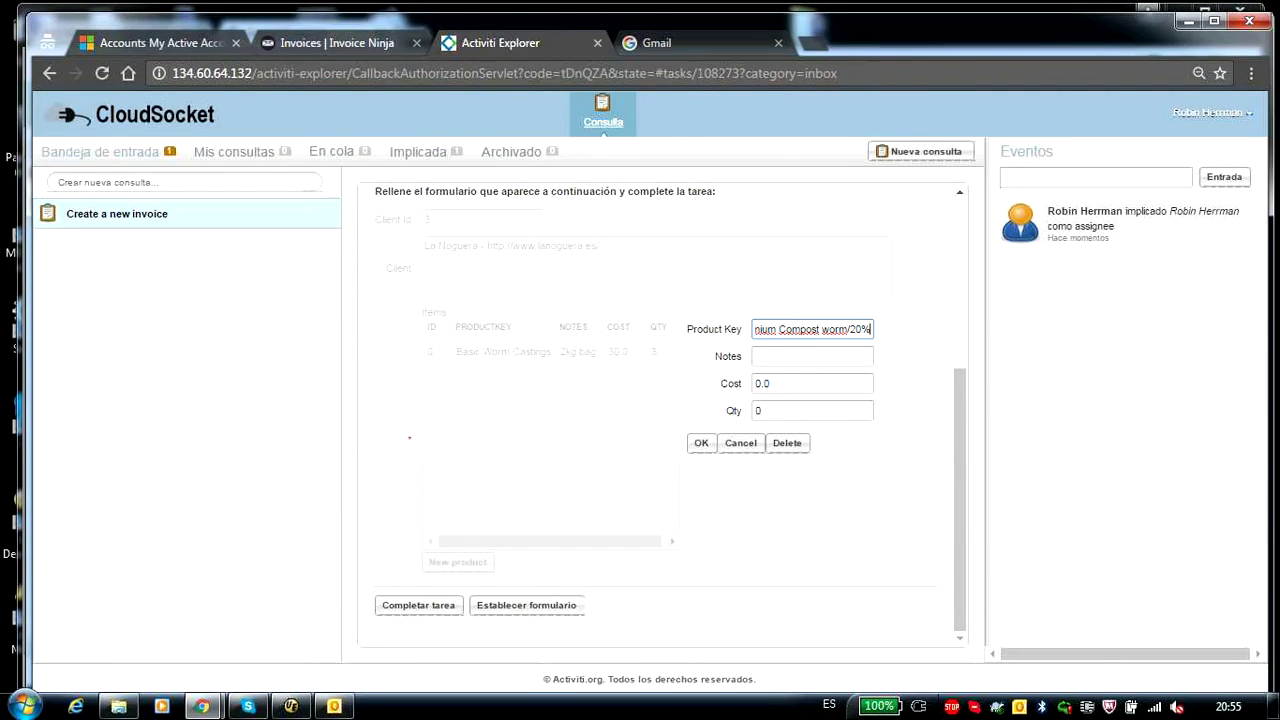
click(409, 437)
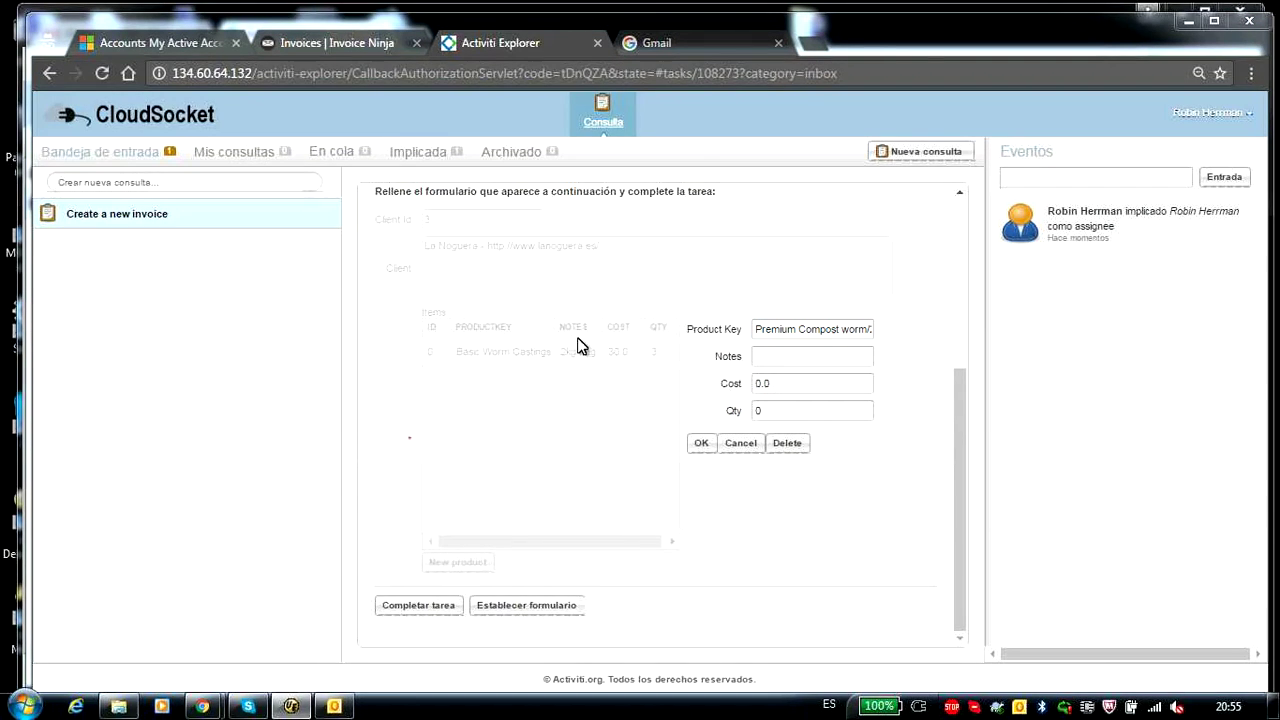
click(760, 356)
text(4kg bag)
key(Tab)
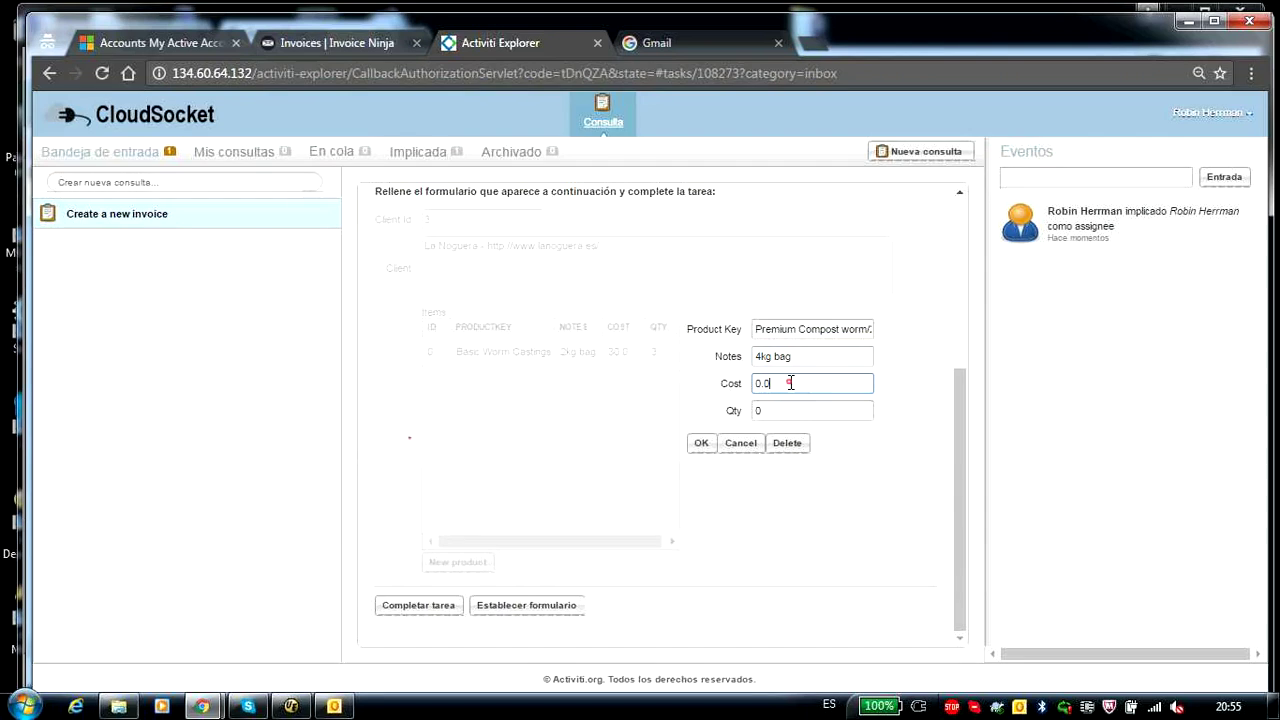
text(80)
click(789, 411)
text(1)
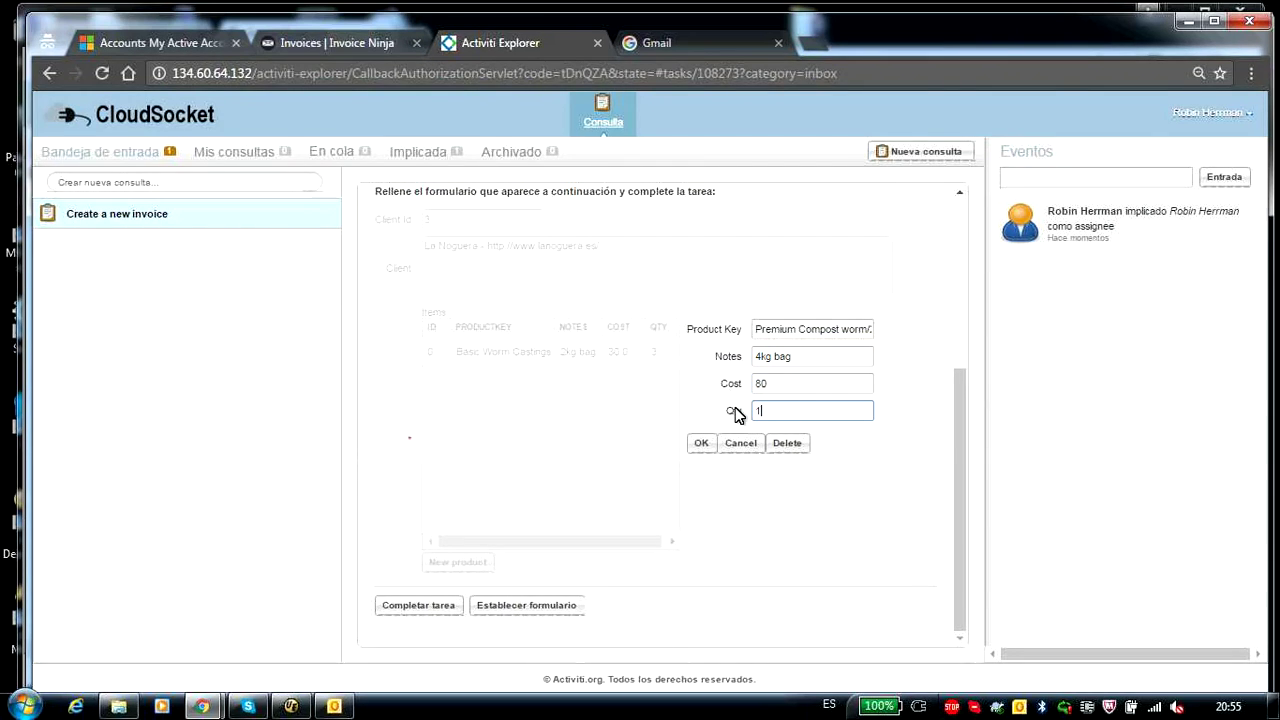
click(702, 445)
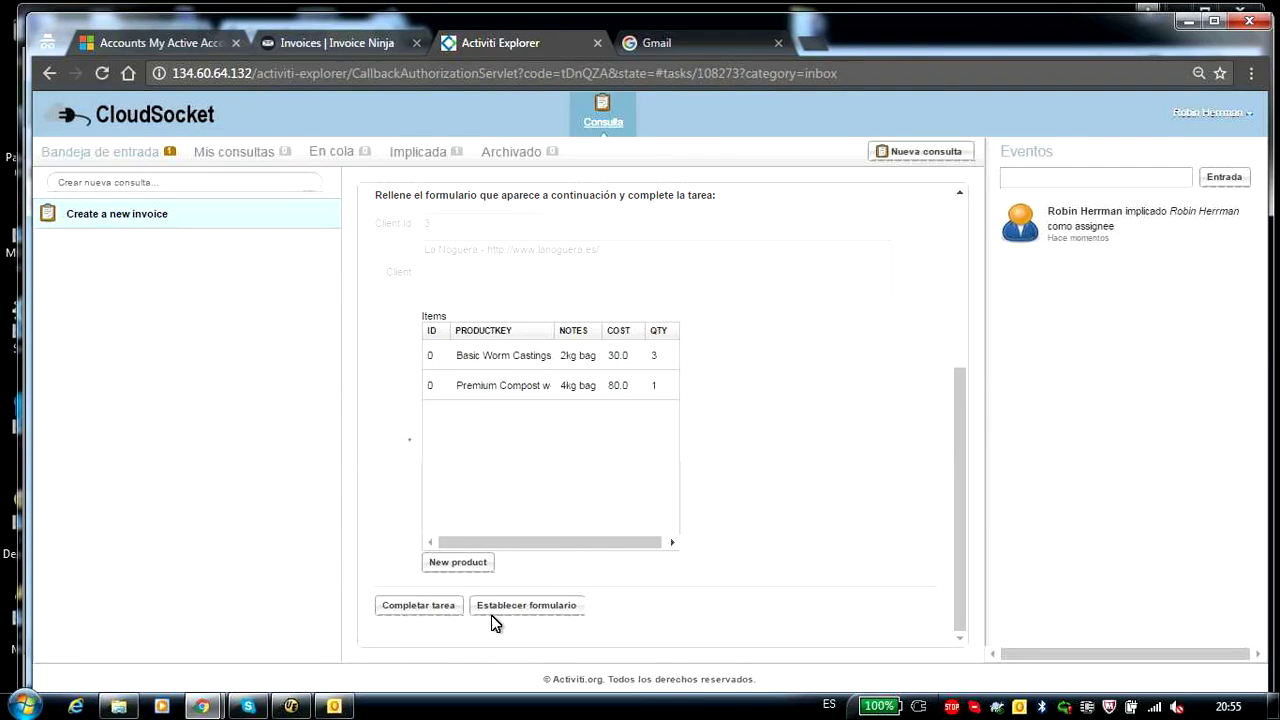
click(410, 605)
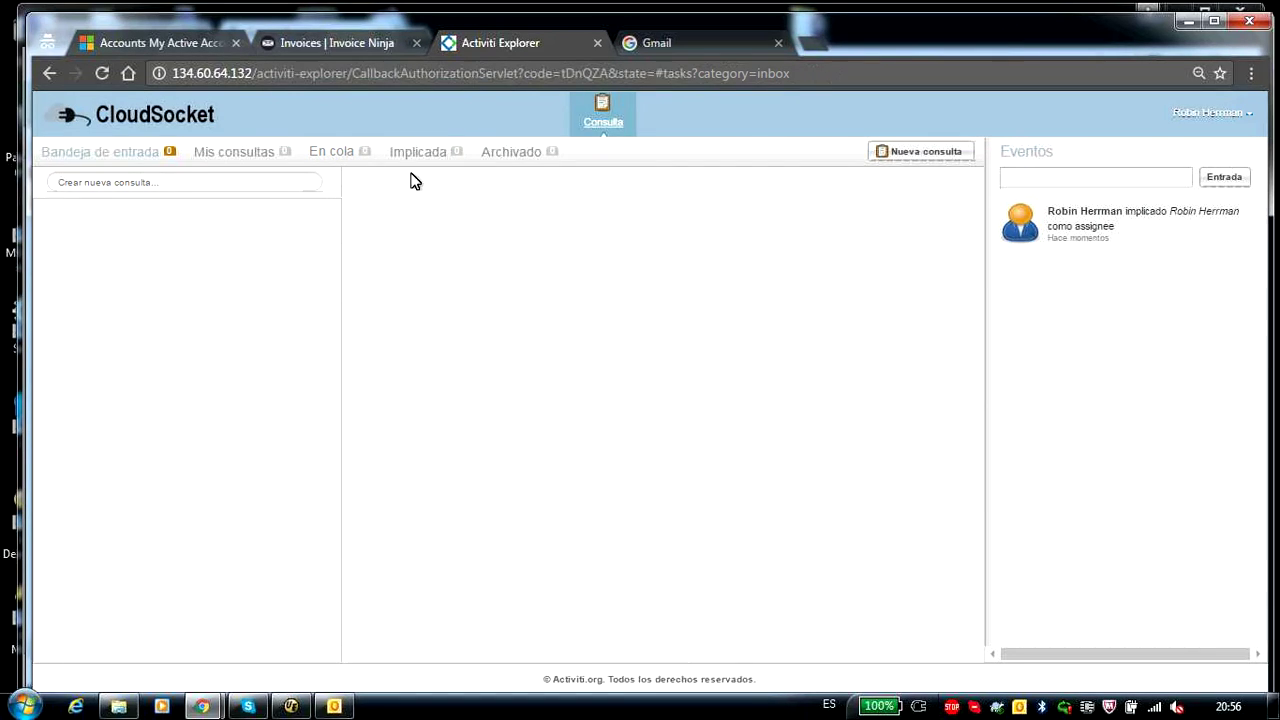
- Log out of Activiti Explorer, confirm draft invoice 0009 ($170.00) in Invoice Ninja, then reconnect
click(1250, 112)
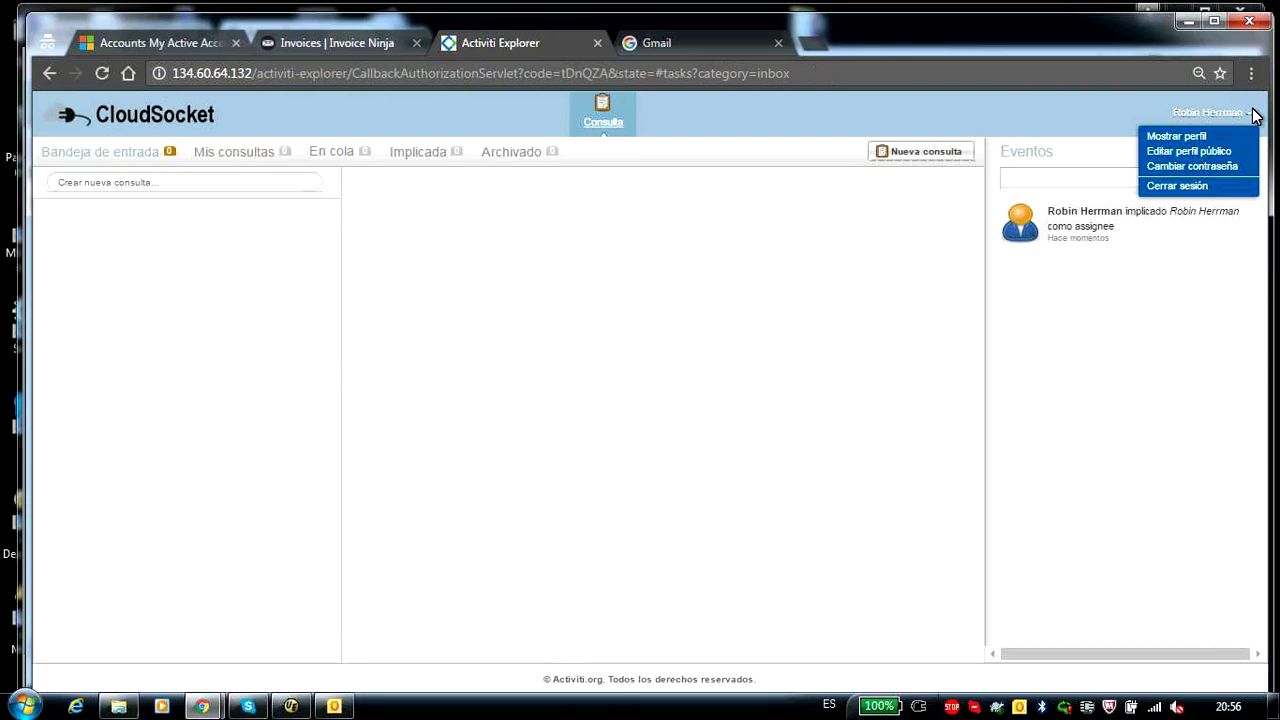
click(1200, 190)
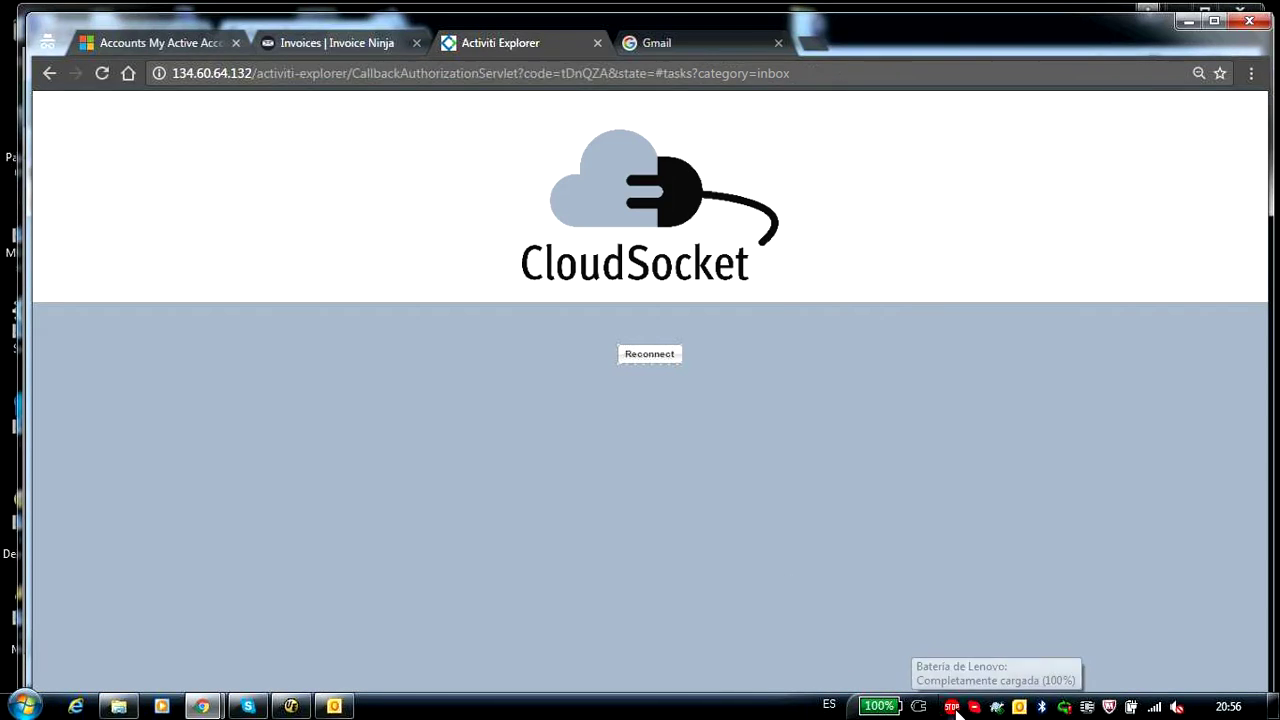
click(314, 45)
click(118, 284)
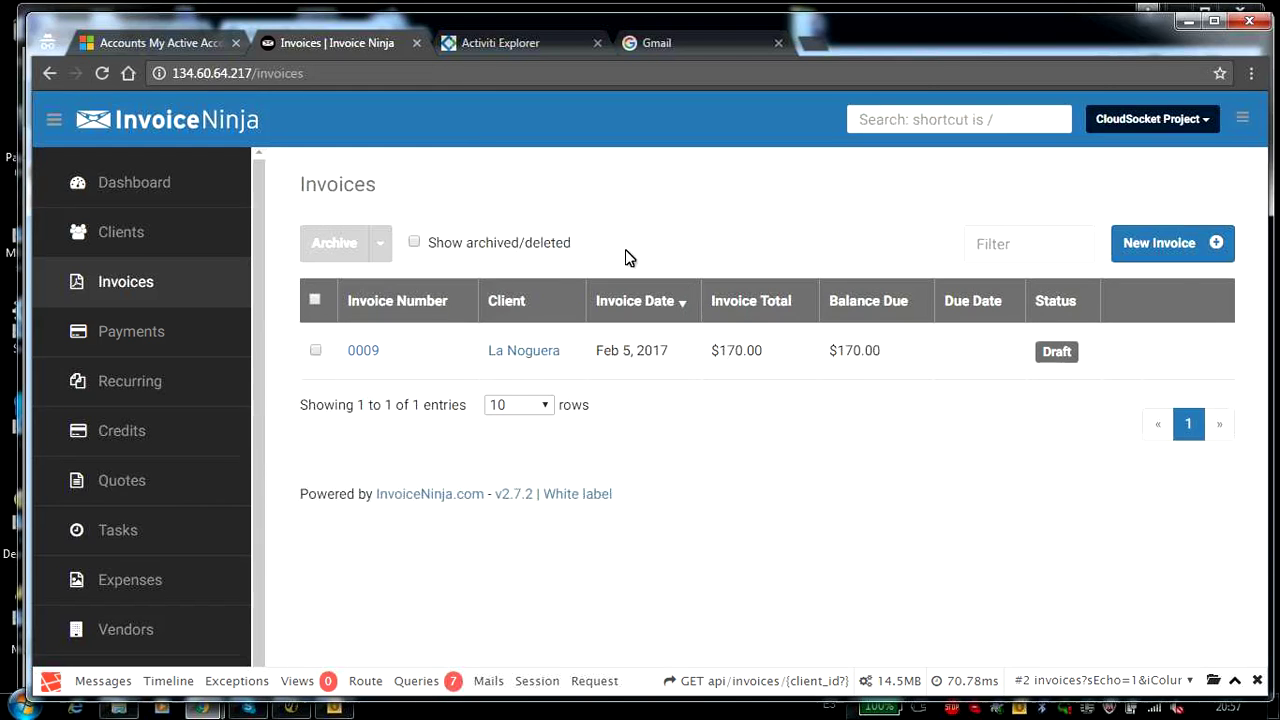
click(545, 45)
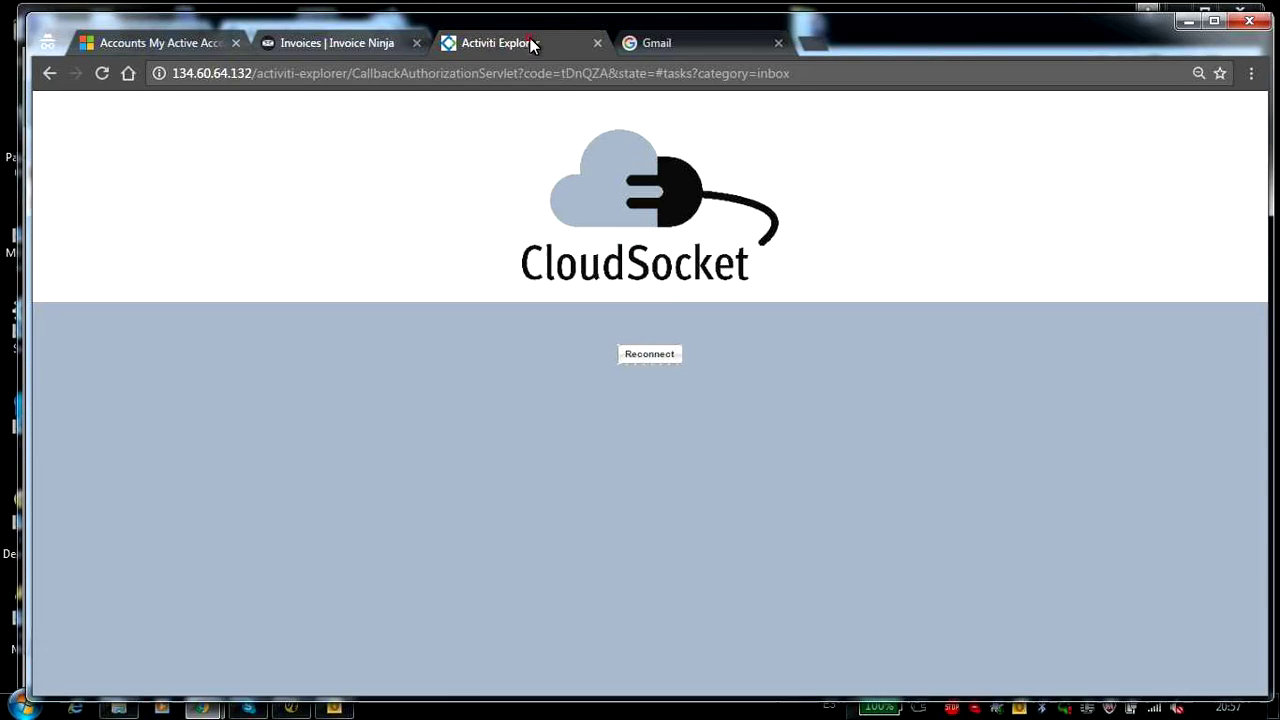
click(649, 356)
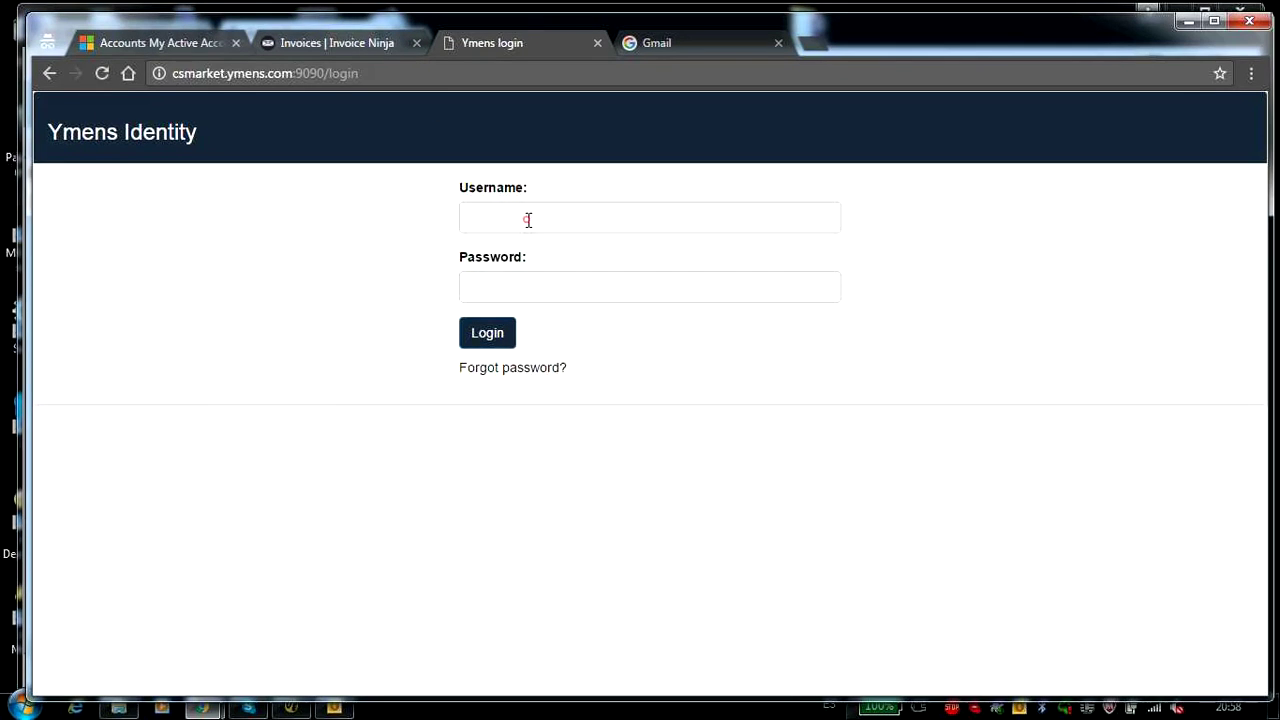
- Log in to Ymens Identity with the second account's username and password, then approve Activiti Explorer's access
click(523, 217)
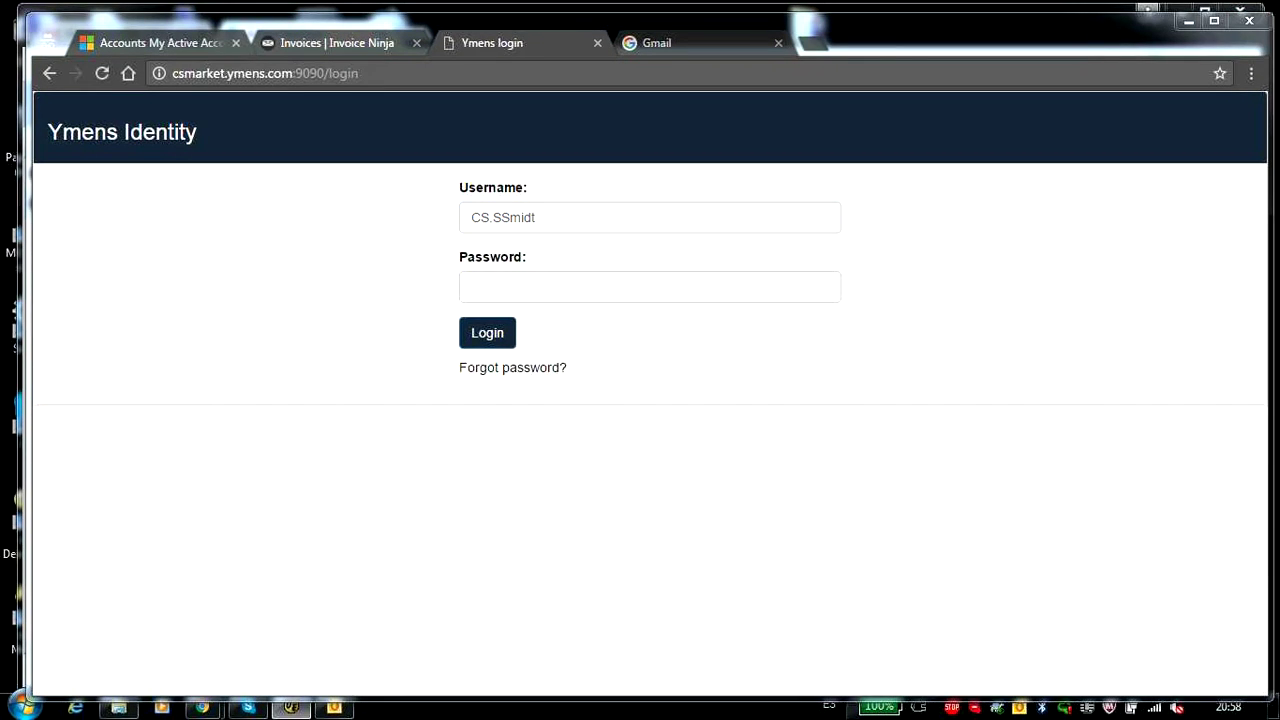
click(506, 283)
text(********)
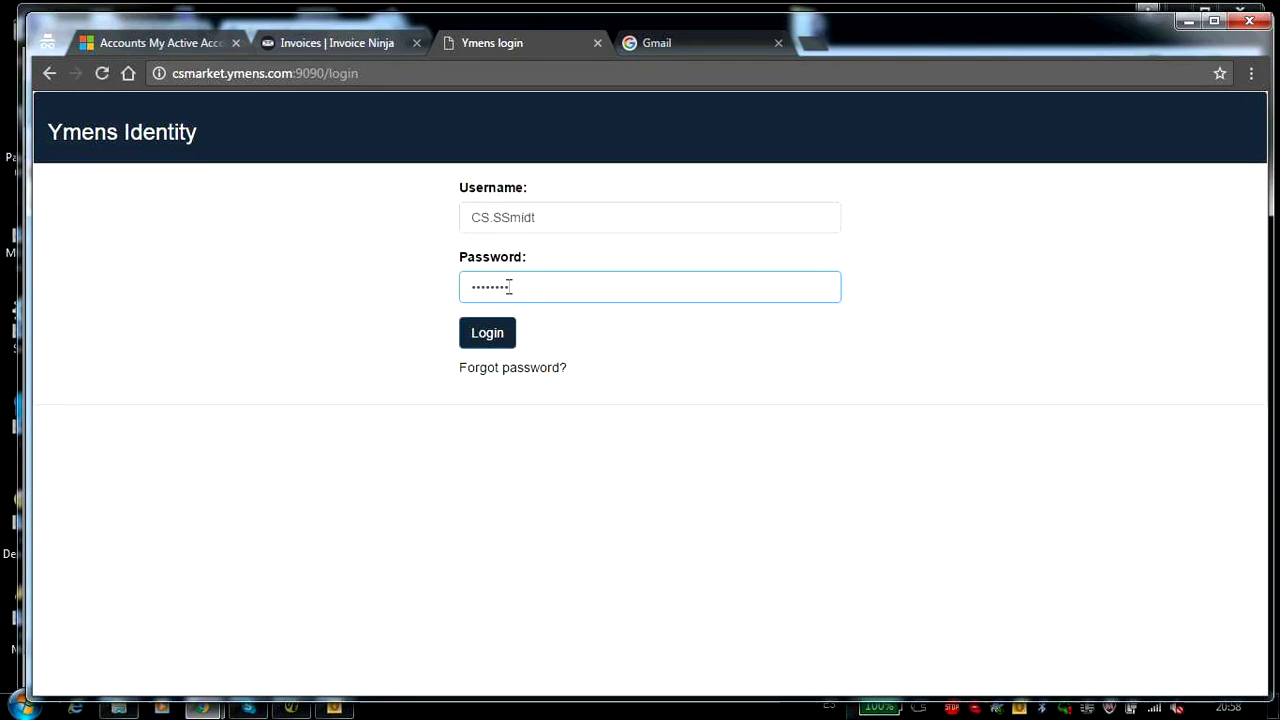
click(487, 341)
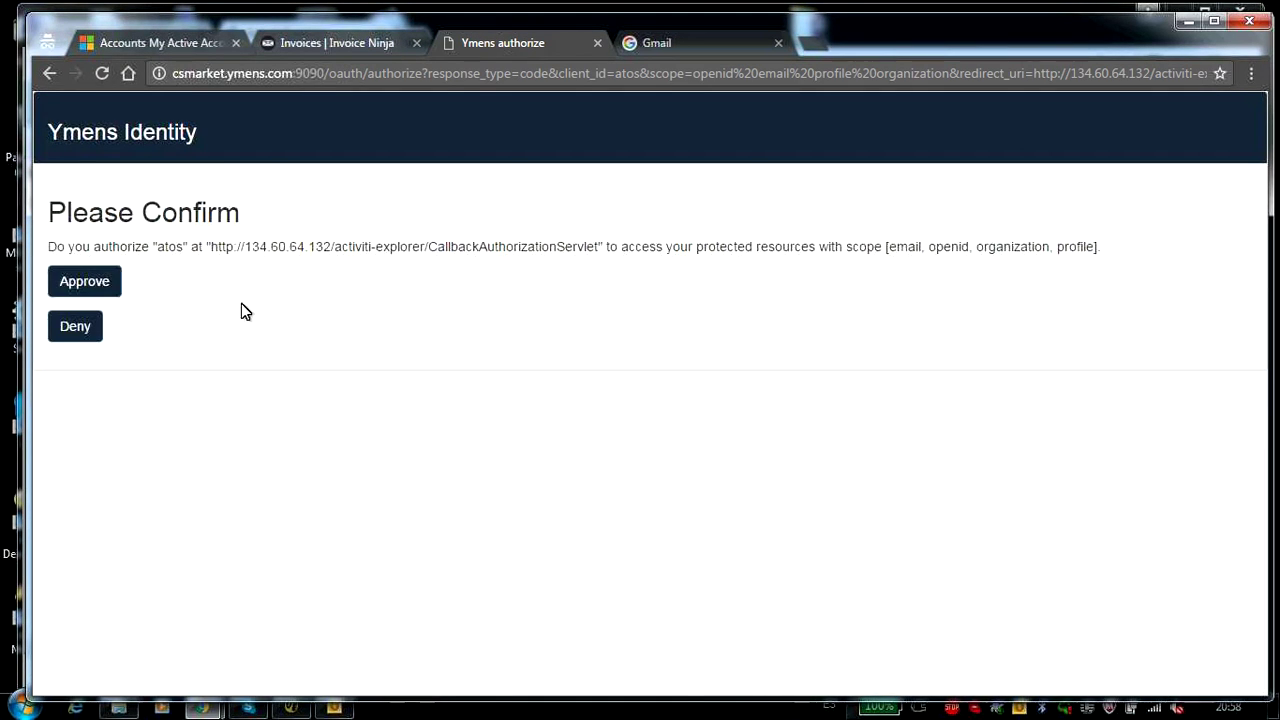
click(86, 280)
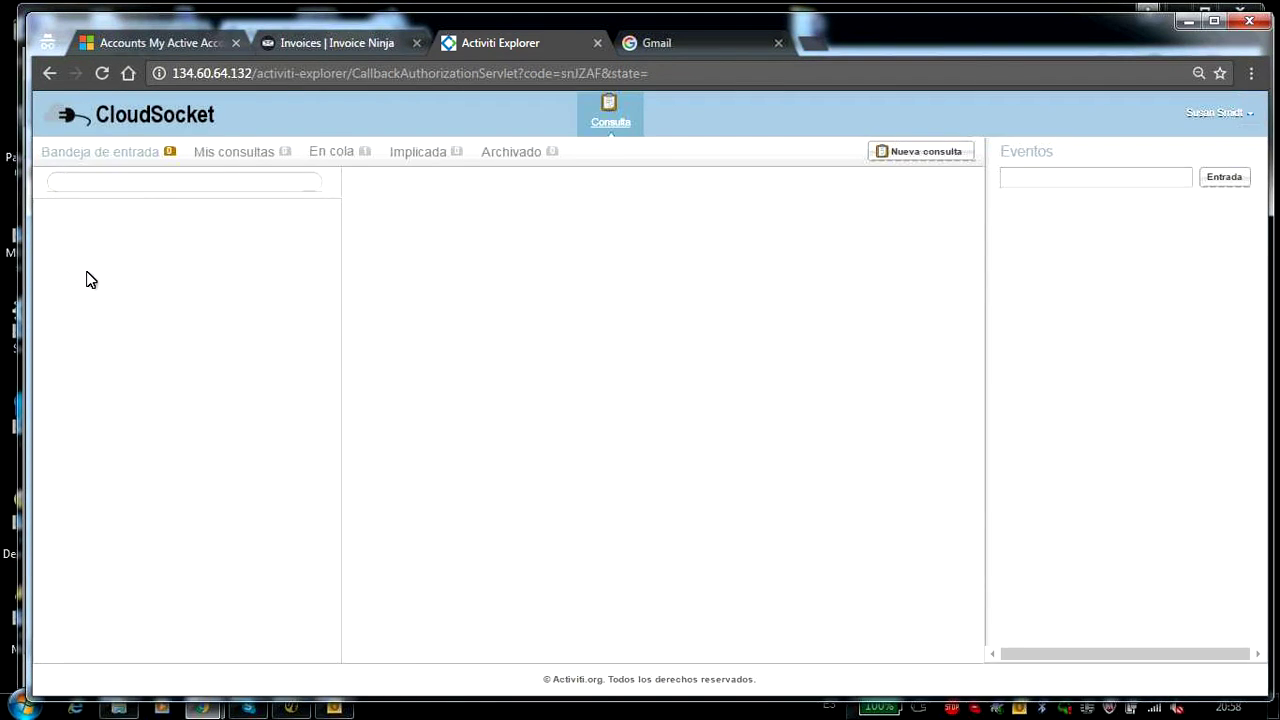
- Claim the Supervisor queue's Validate new invoice task with Reasignar > Seleccionarme
click(333, 154)
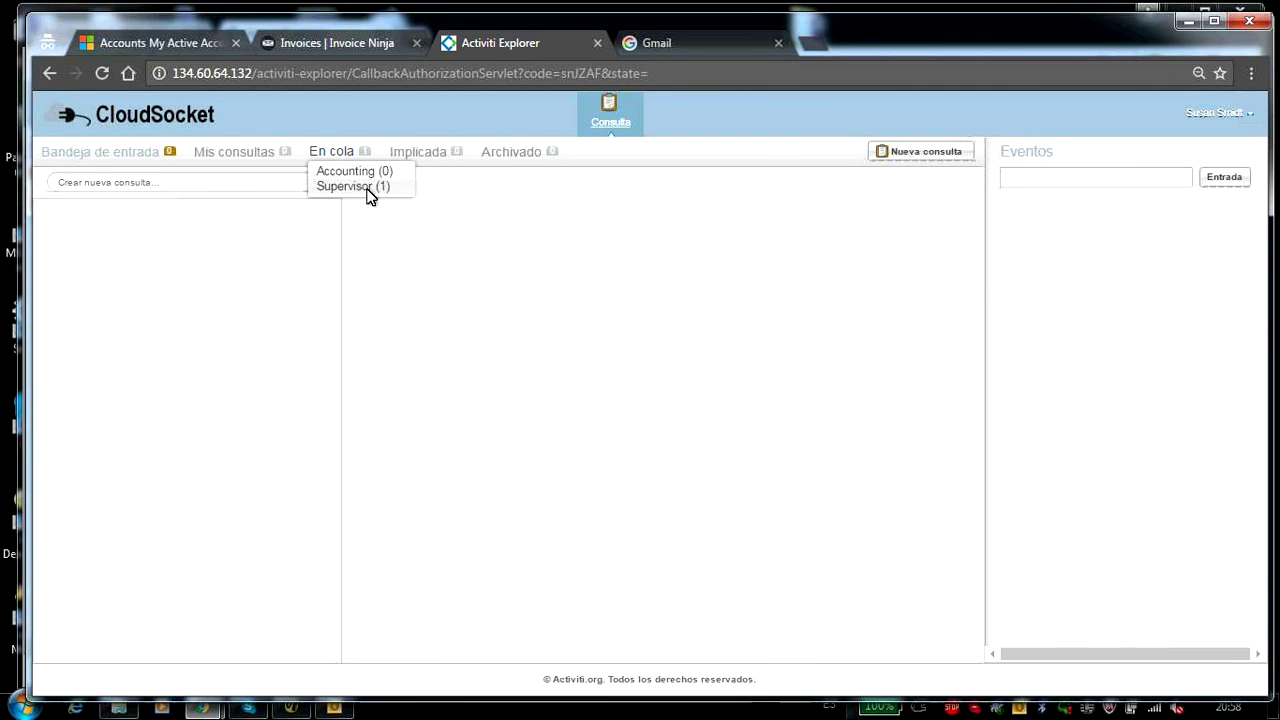
click(349, 188)
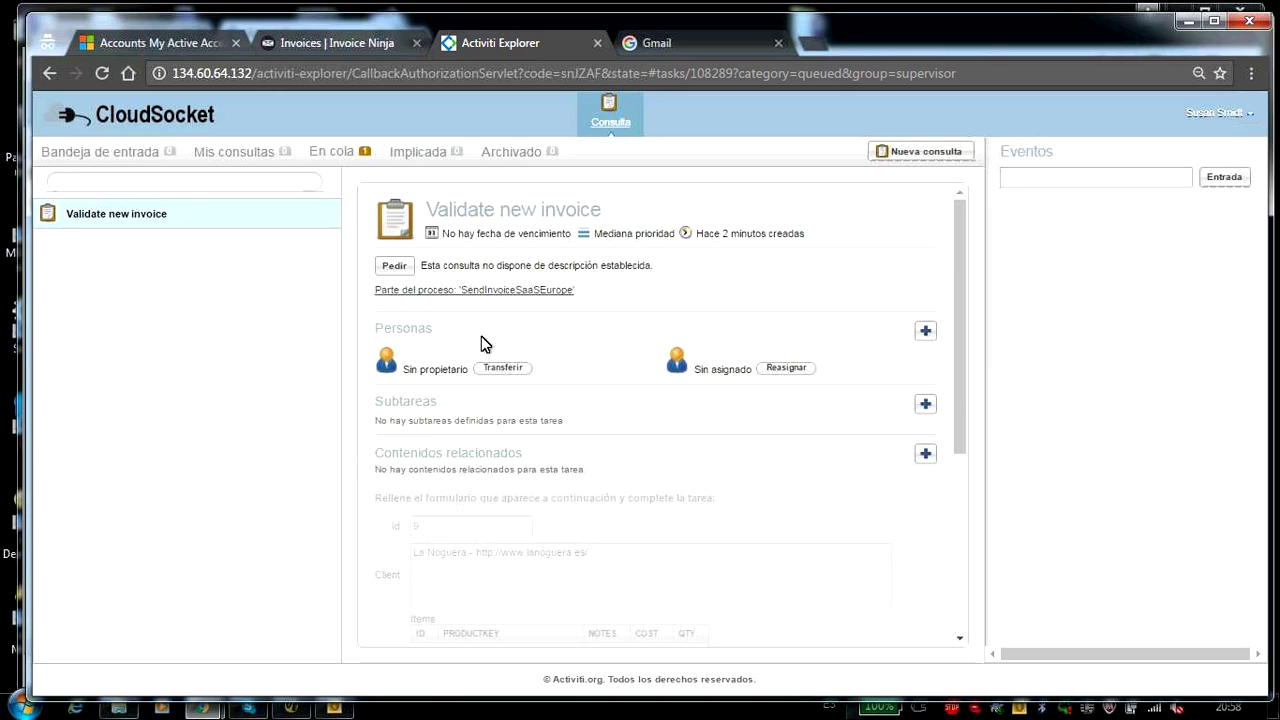
click(786, 368)
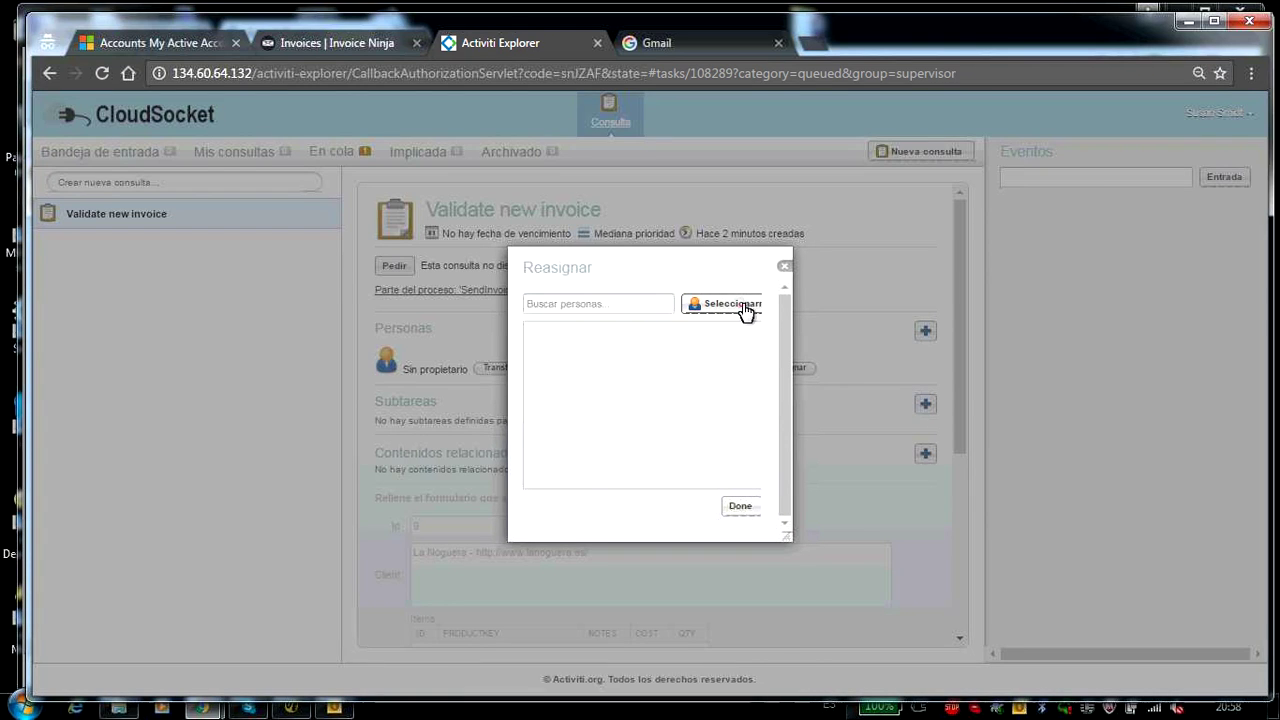
click(743, 306)
- Tick 'is the invoice Correct?' on the validation task form
drag(960, 318, 971, 514)
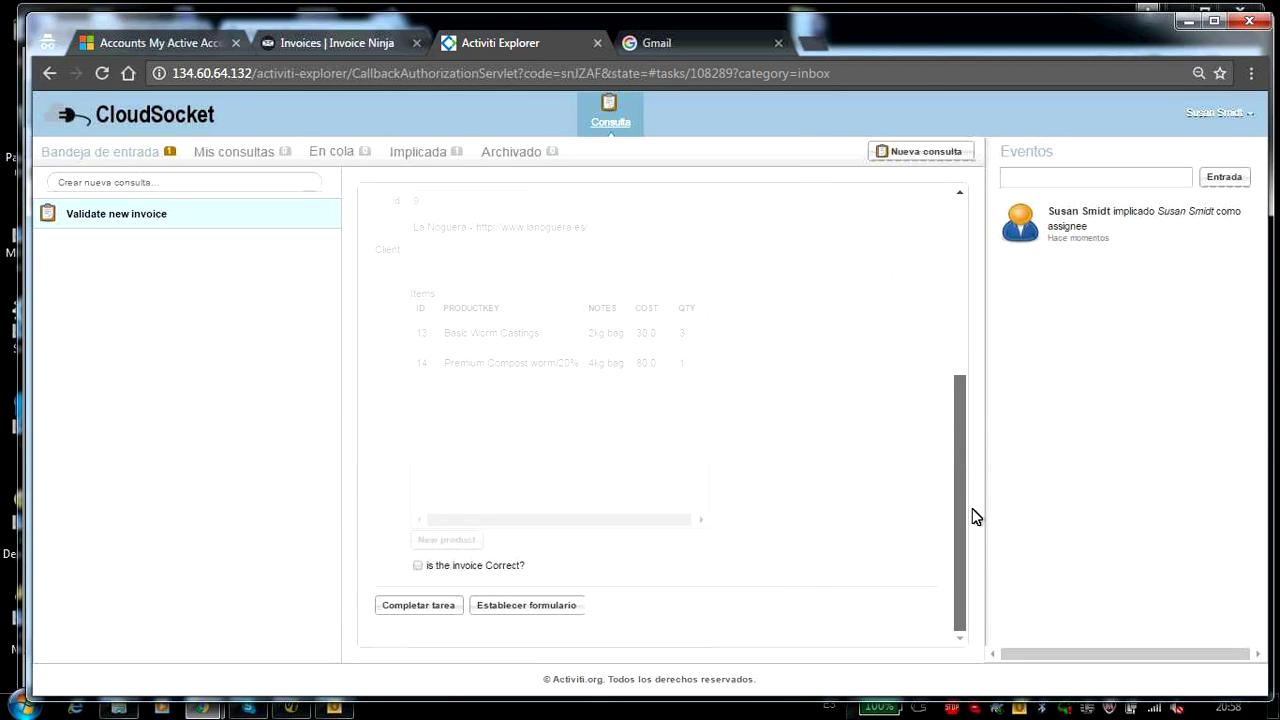
click(418, 565)
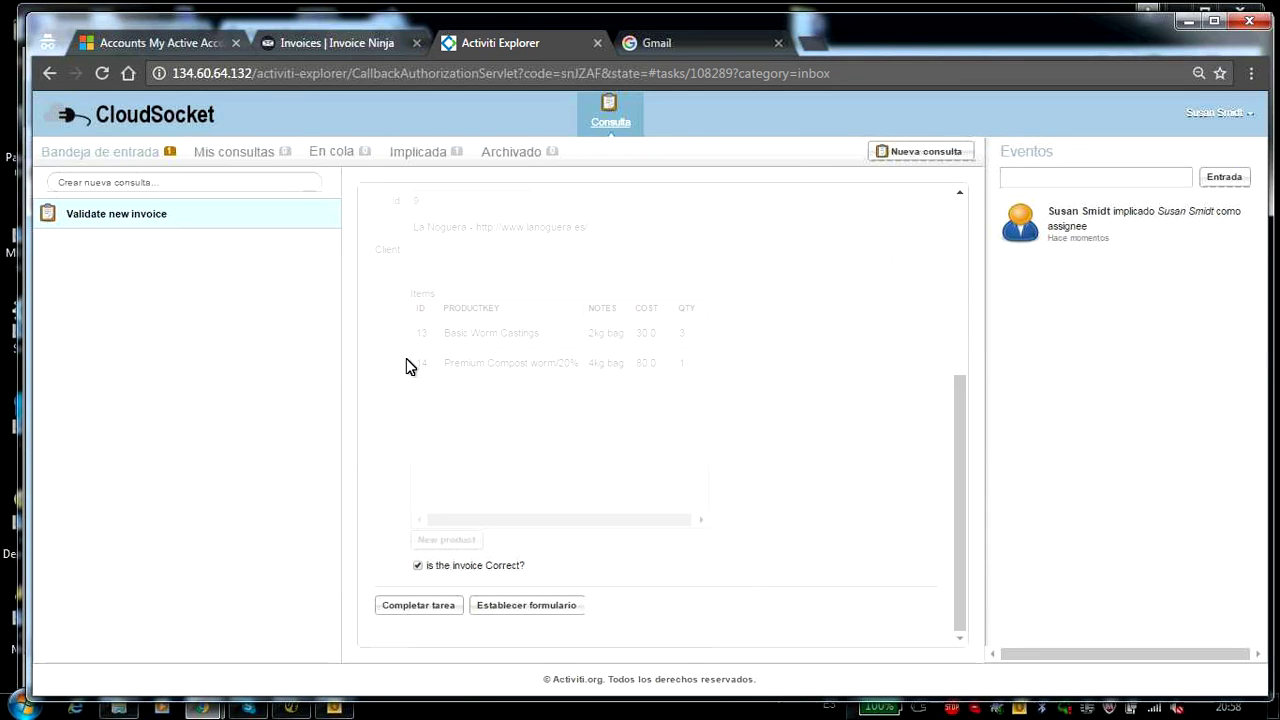
click(327, 43)
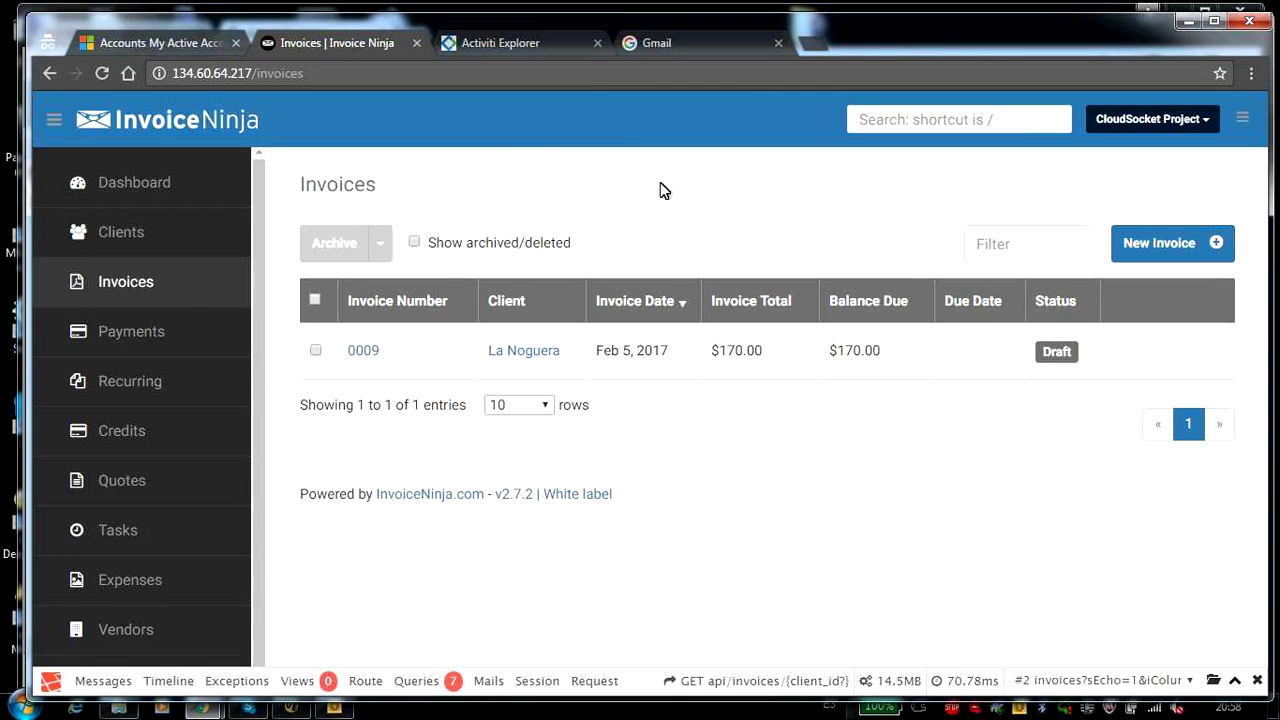
- Complete the Validate new invoice task and verify invoice 0009 now shows as Sent
click(520, 55)
click(423, 606)
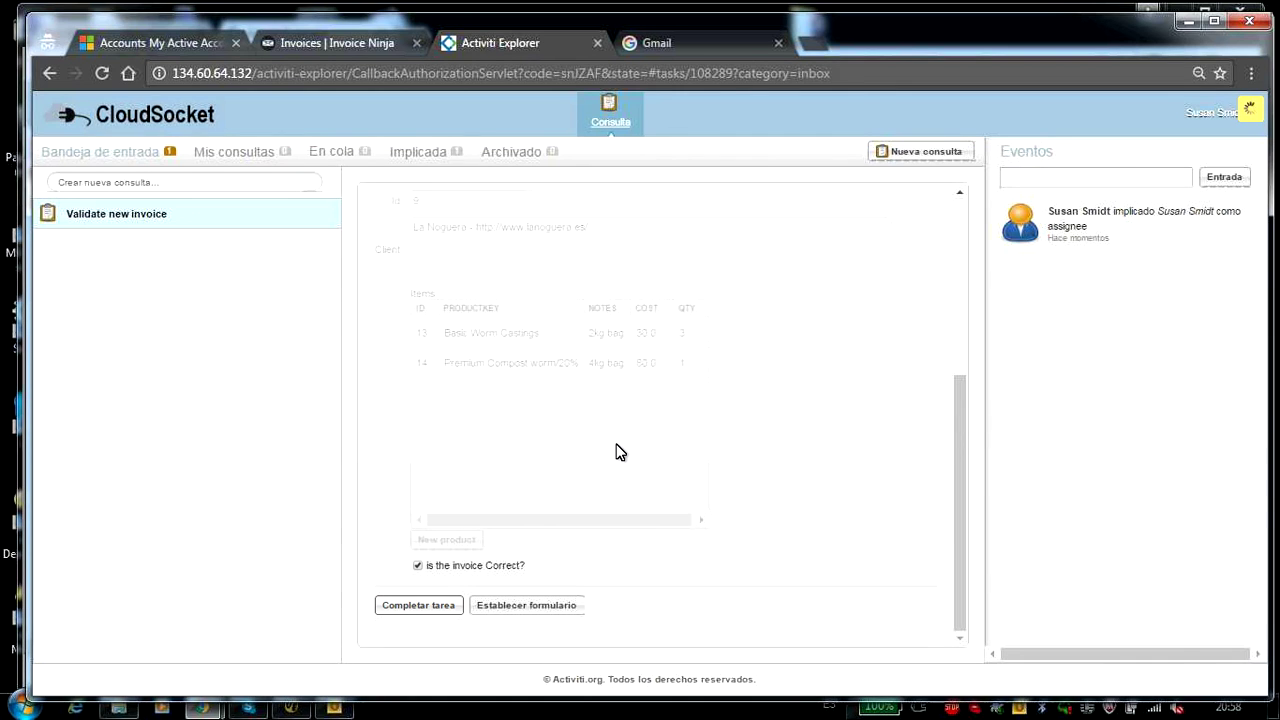
click(336, 42)
click(123, 287)
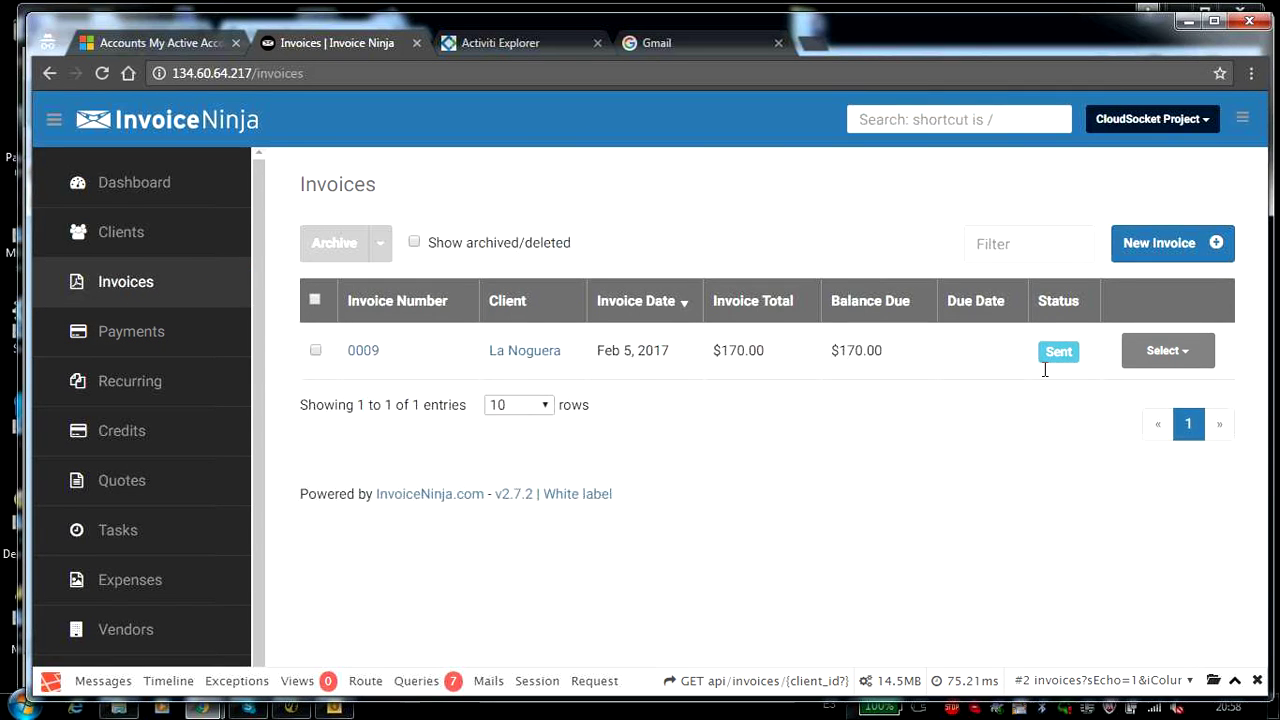
click(686, 43)
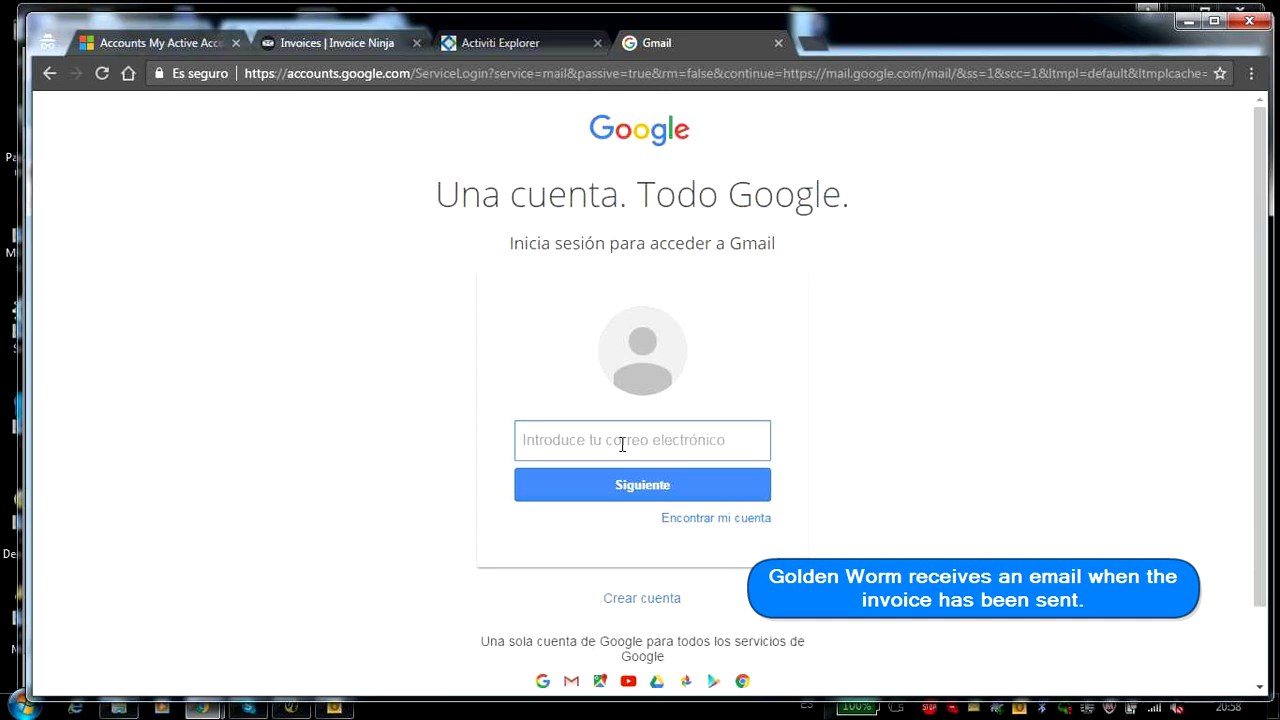
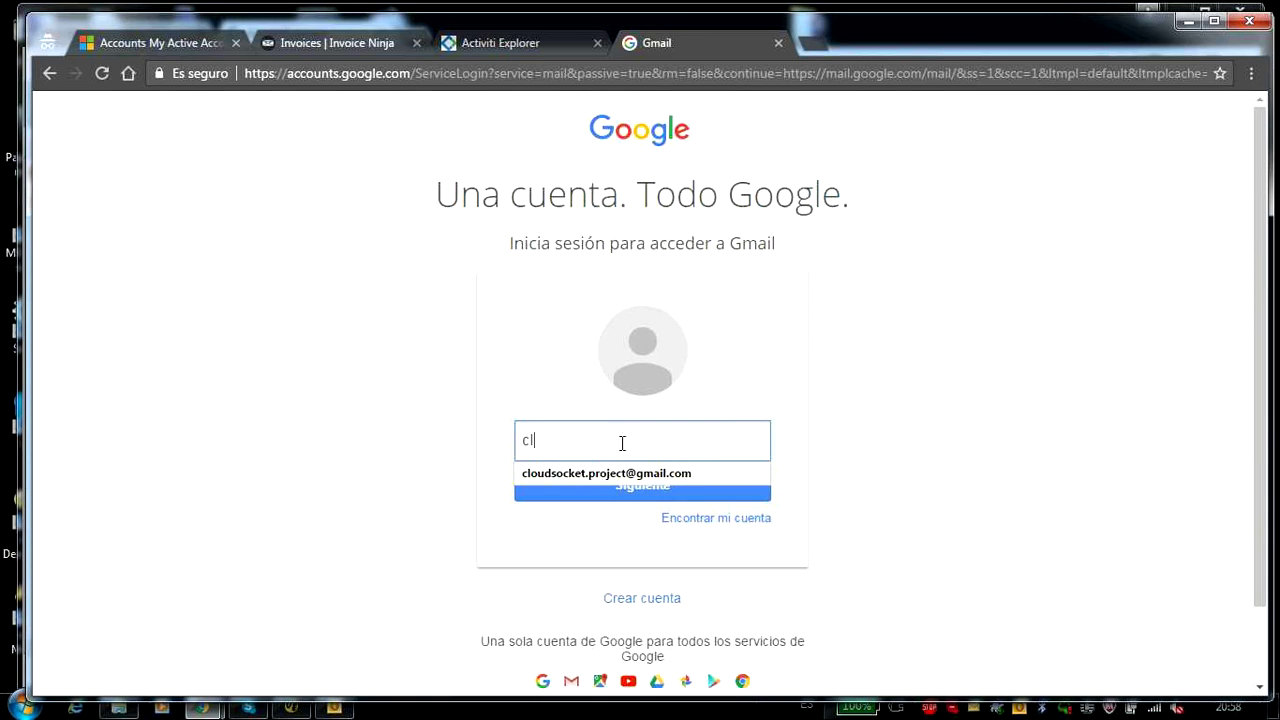
- Sign in to Gmail with the saved CloudSocket project address, re-entering the password after the error
click(611, 474)
click(610, 485)
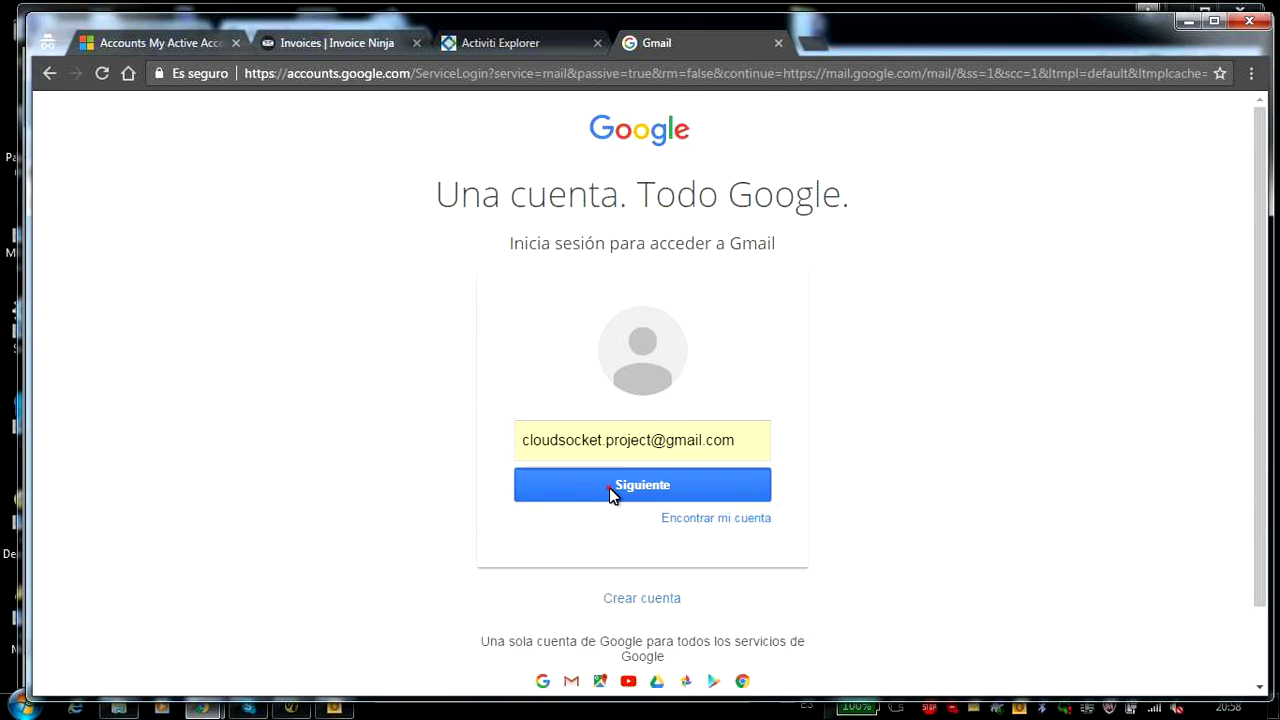
text(•)
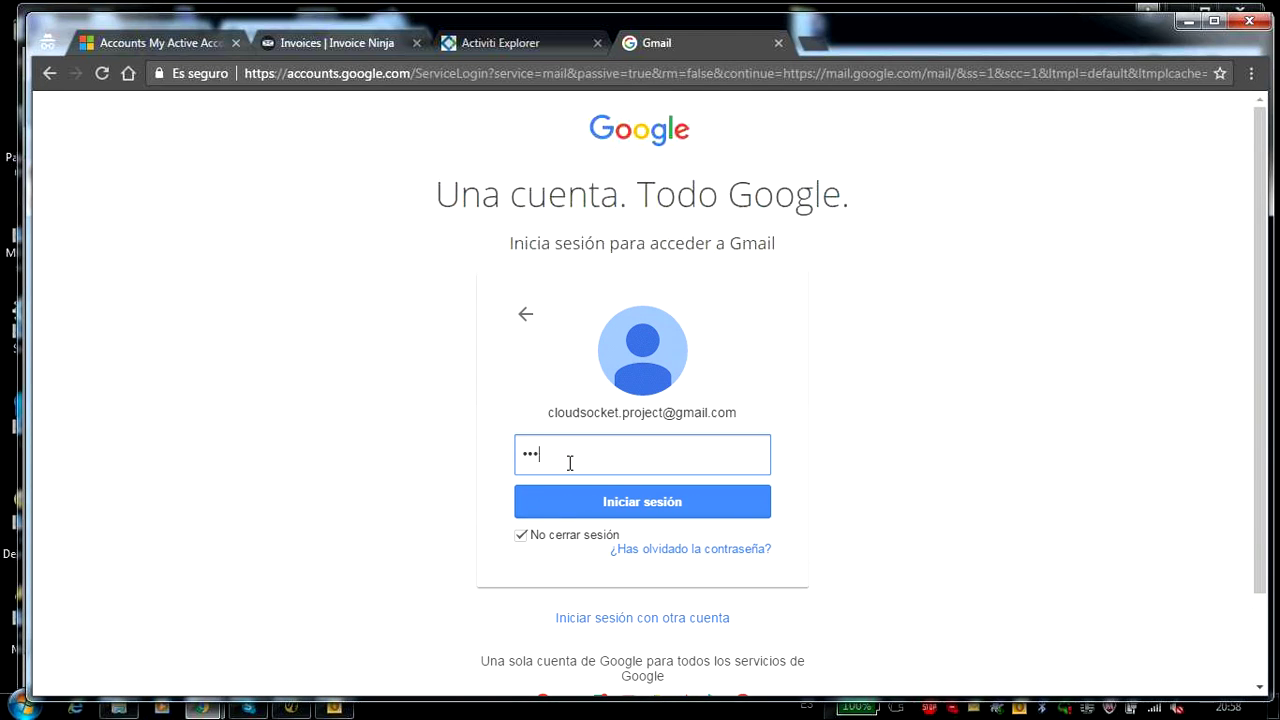
text(•••••••••••)
click(600, 508)
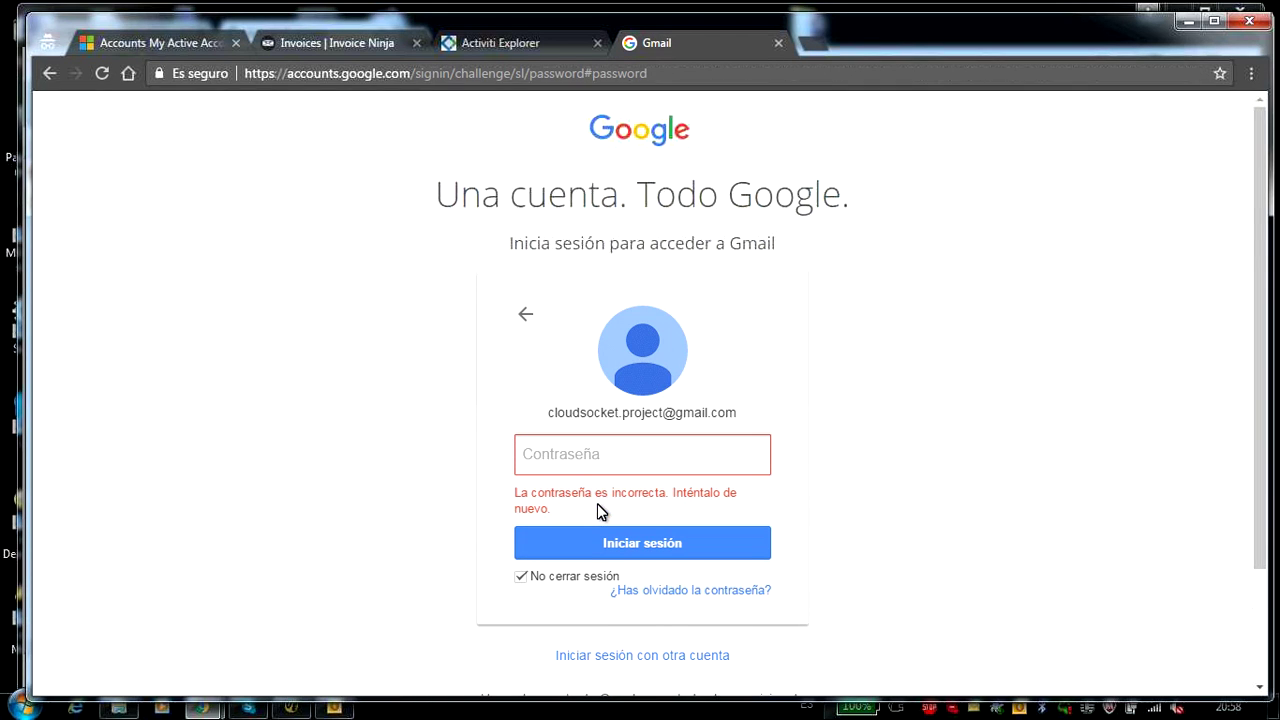
text(•)
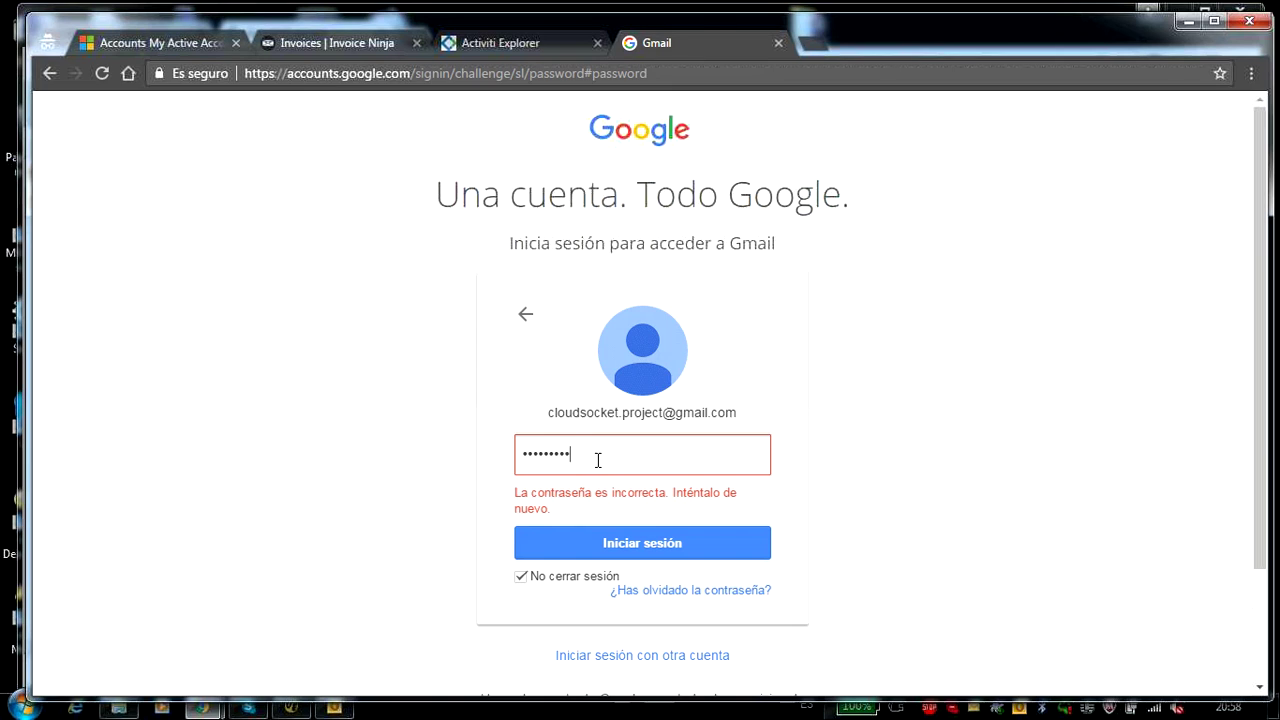
text(•••••••••••)
click(644, 544)
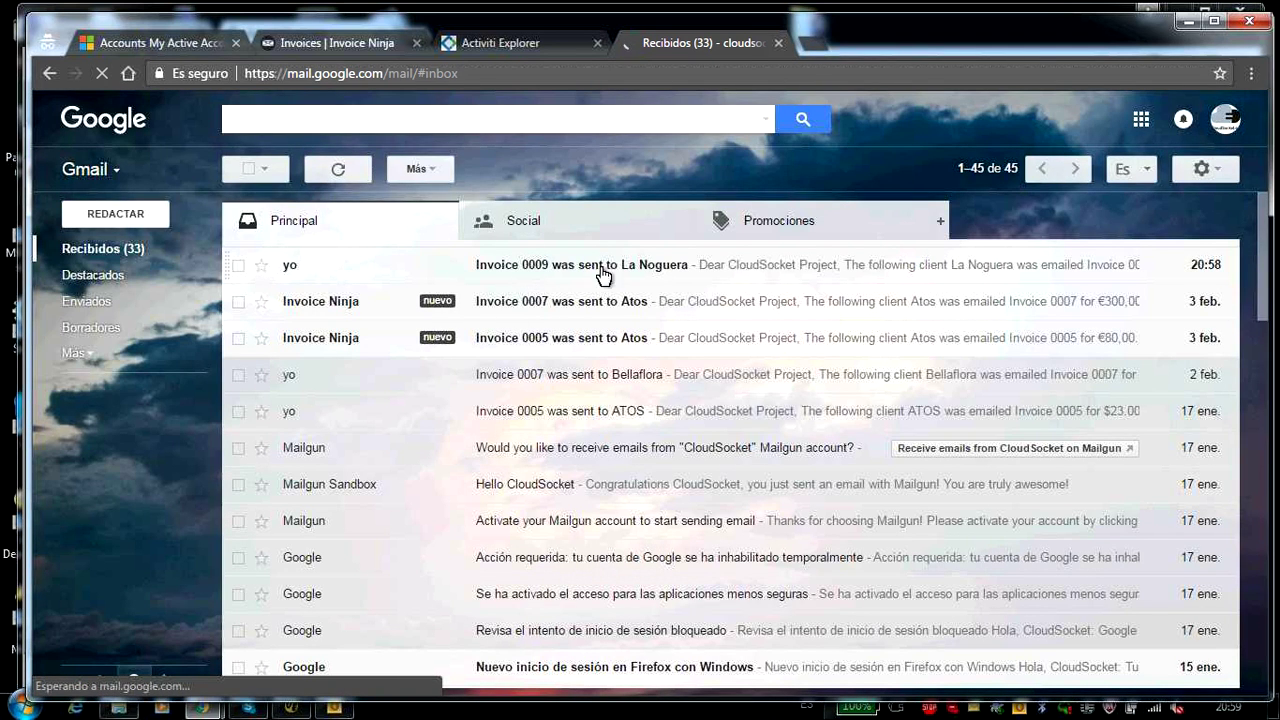
- Open the 'Invoice 0009 was sent to La Noguera' email and follow View Invoice to the $170.00 invoice
click(604, 272)
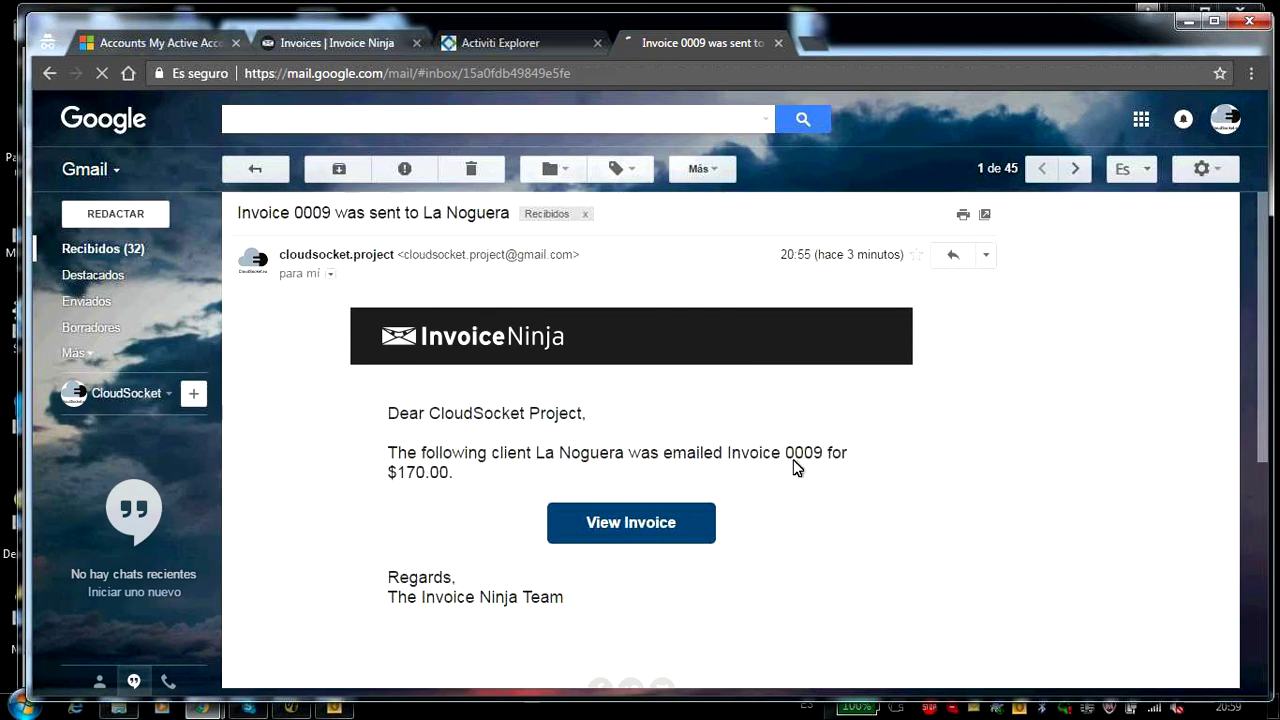
click(629, 527)
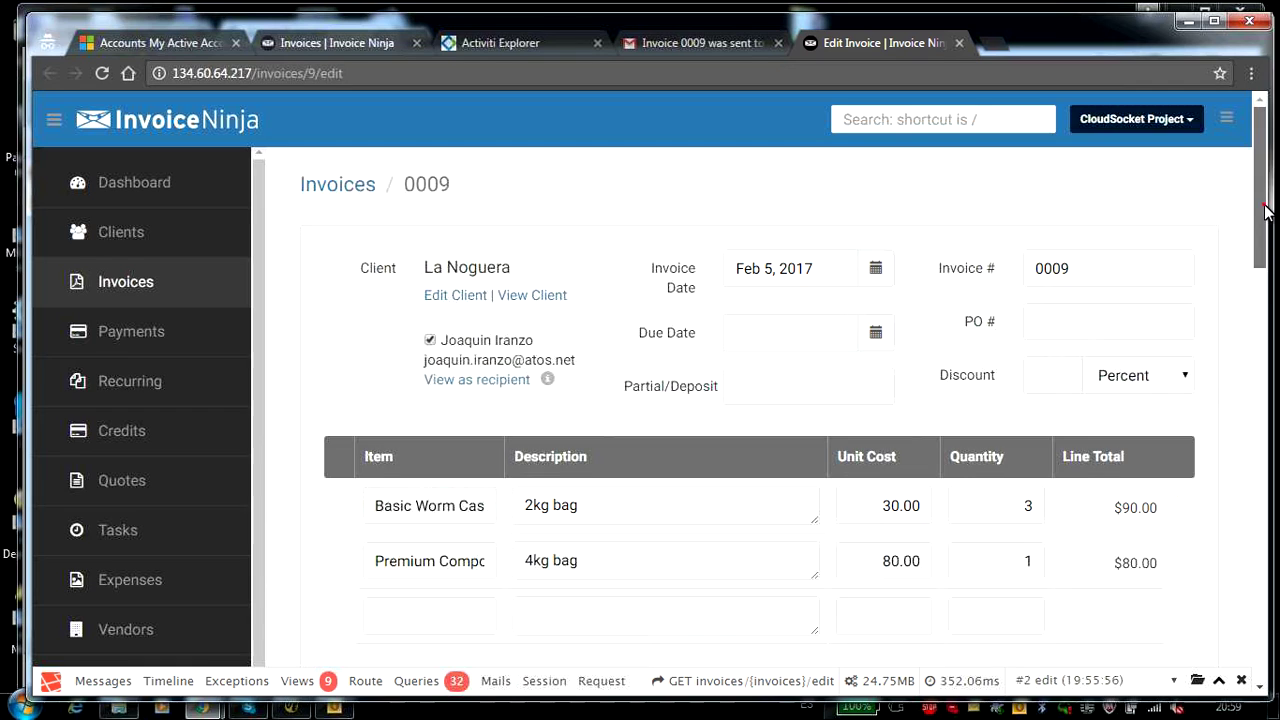
scroll(537, 352, down, 1)
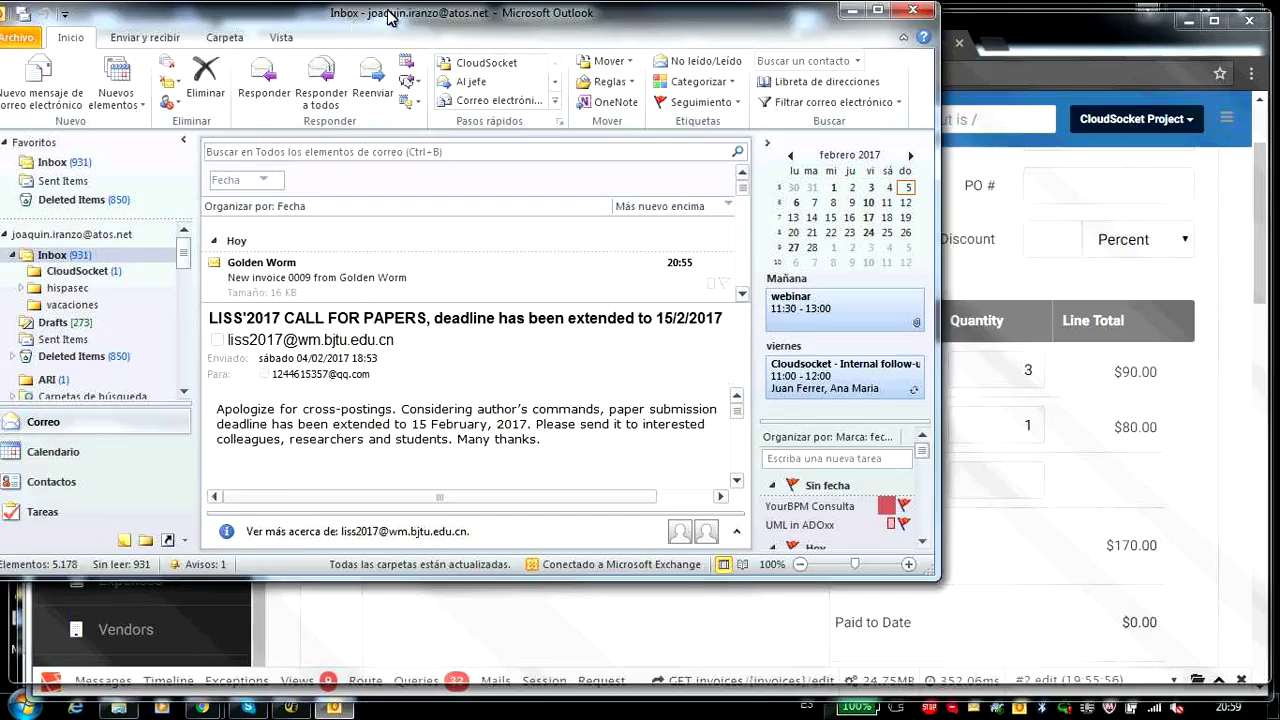
- Maximize Outlook, open the 'New invoice 0009 from Golden Worm' email and follow its invoice link
drag(335, 12, 445, 28)
double_click(445, 28)
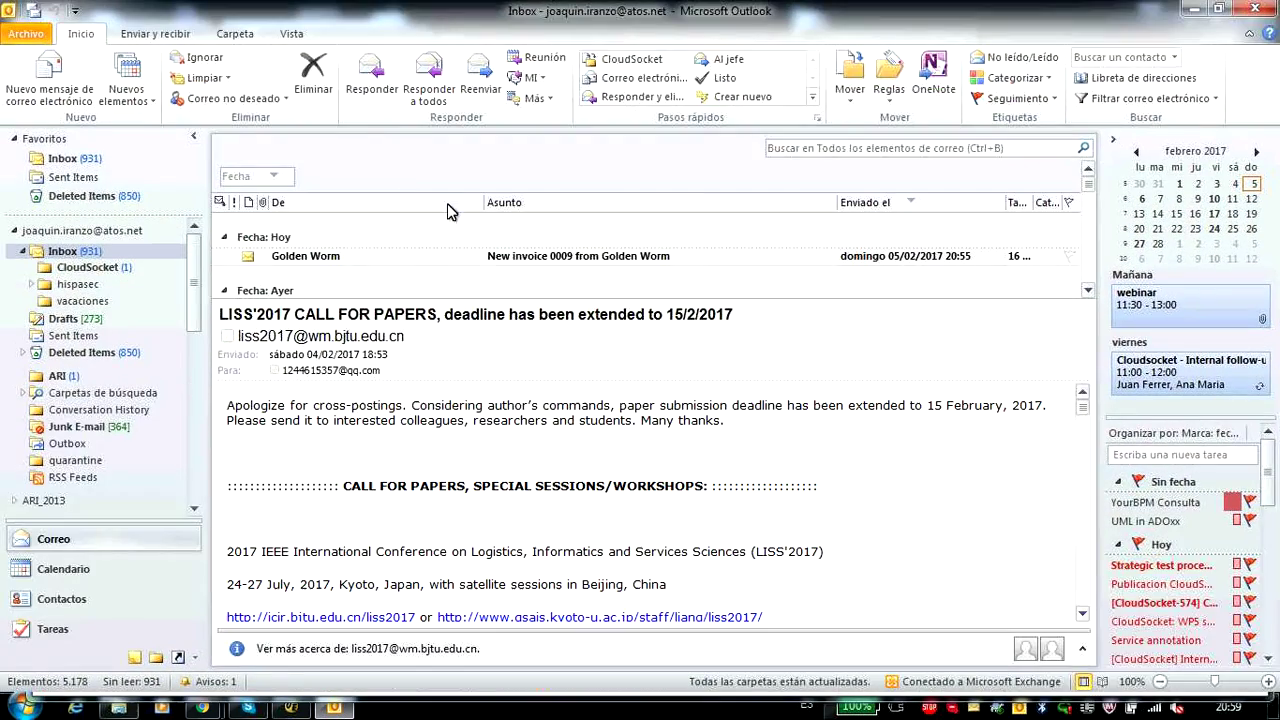
click(305, 258)
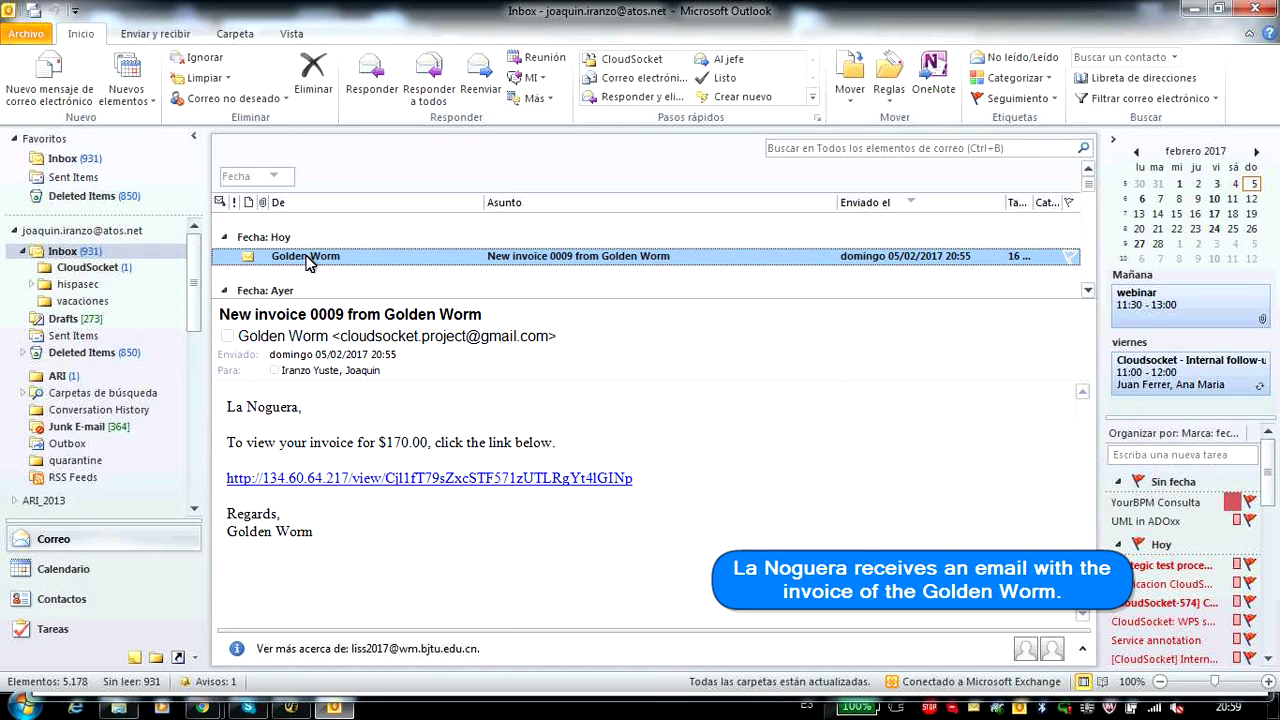
drag(225, 442, 504, 452)
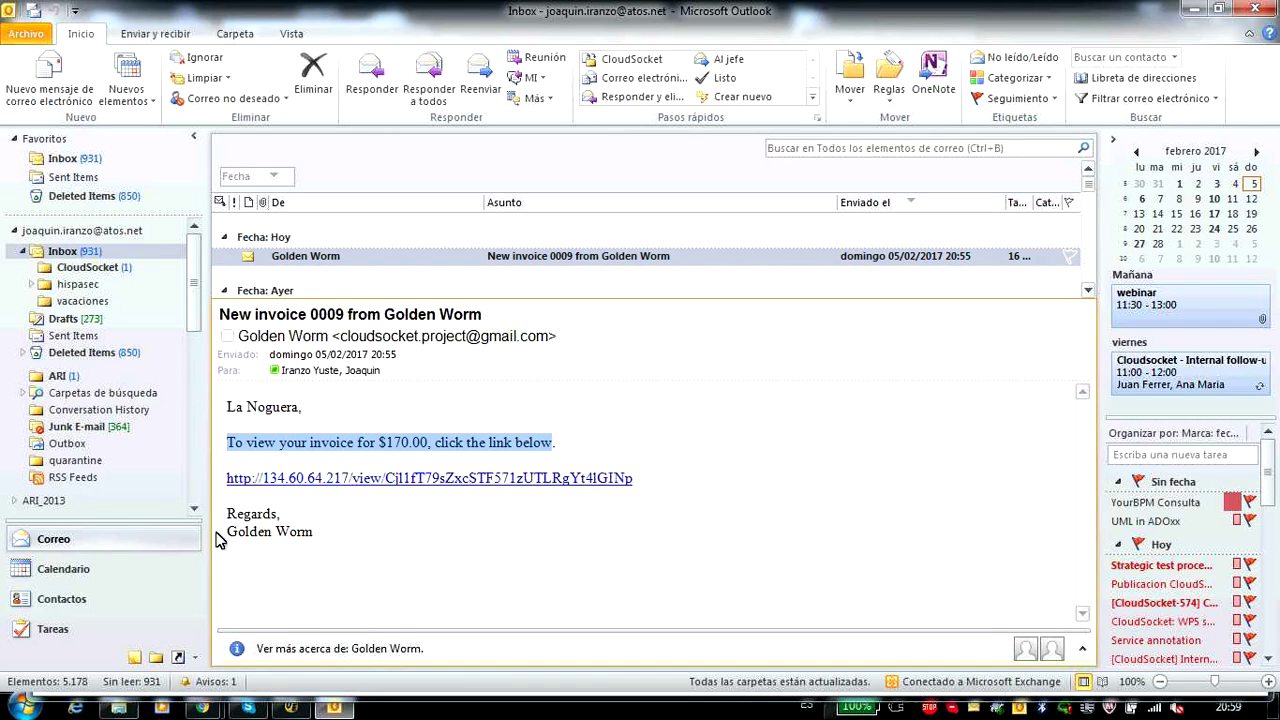
click(412, 478)
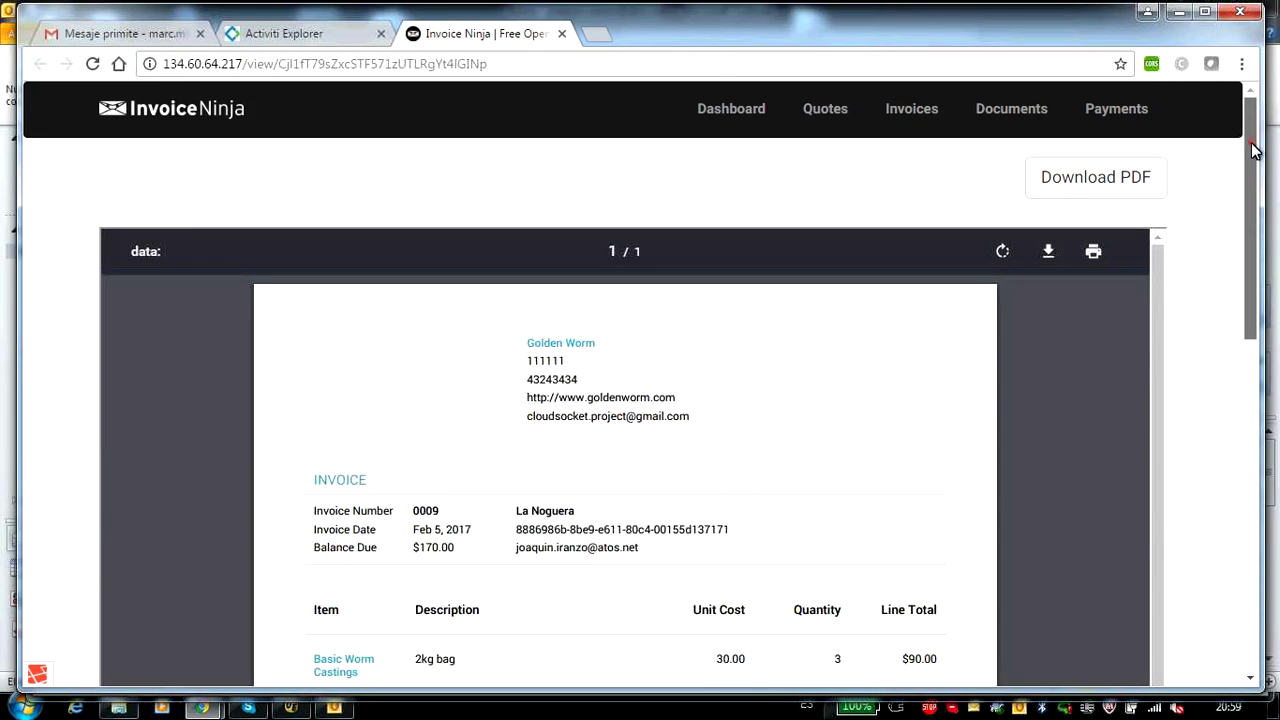
drag(1257, 155, 1257, 226)
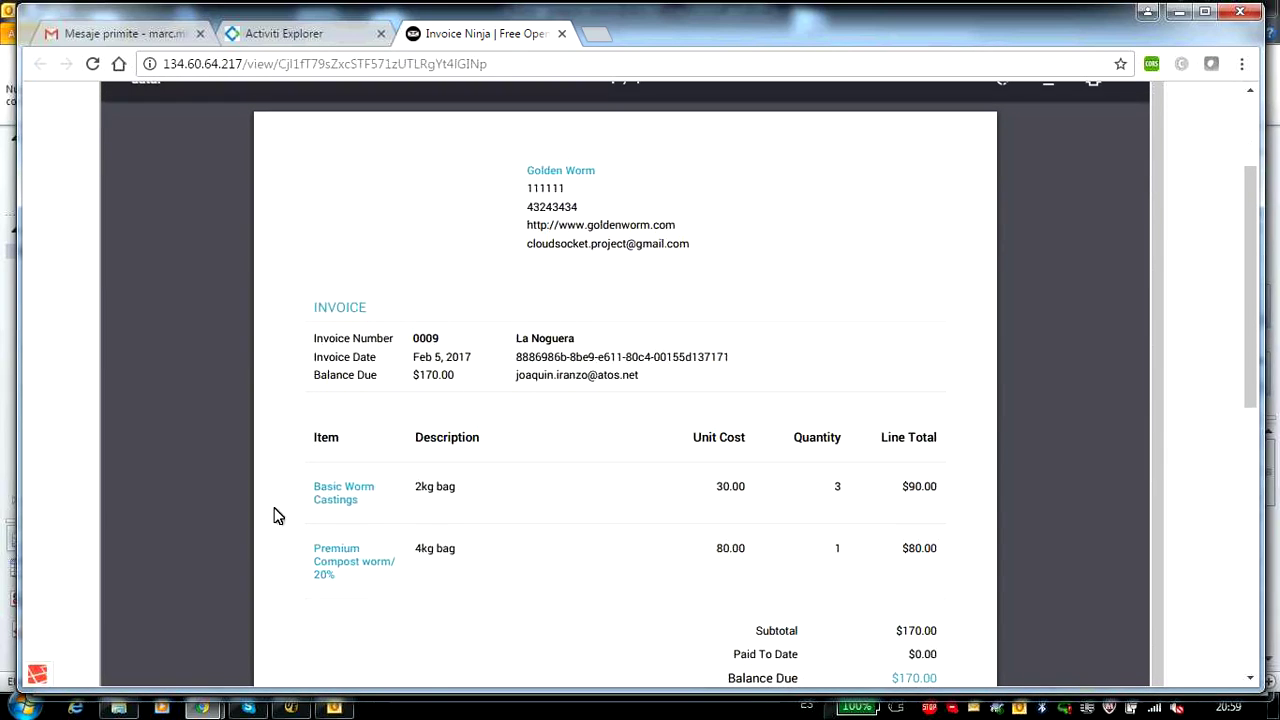